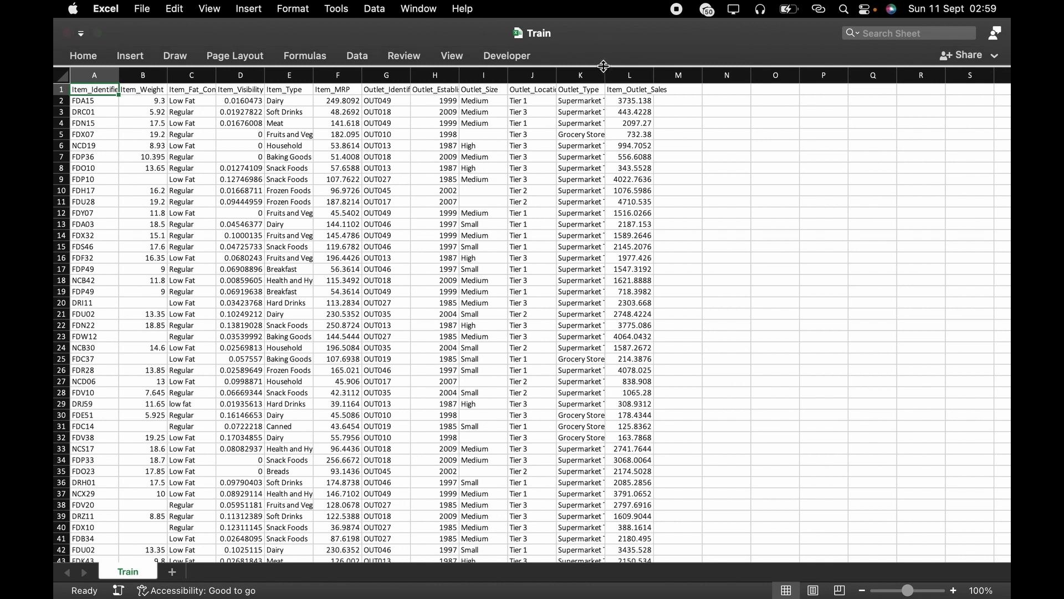
- Widen the Outlet_Type column and convert the data range A1:L8524 into a table with headers
drag(605, 72, 631, 72)
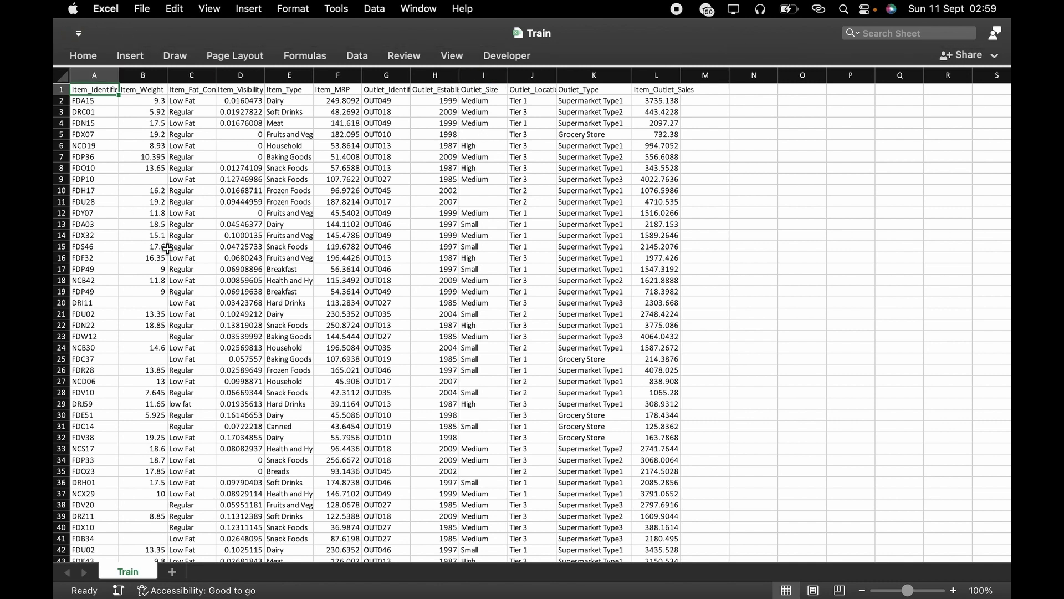
click(132, 58)
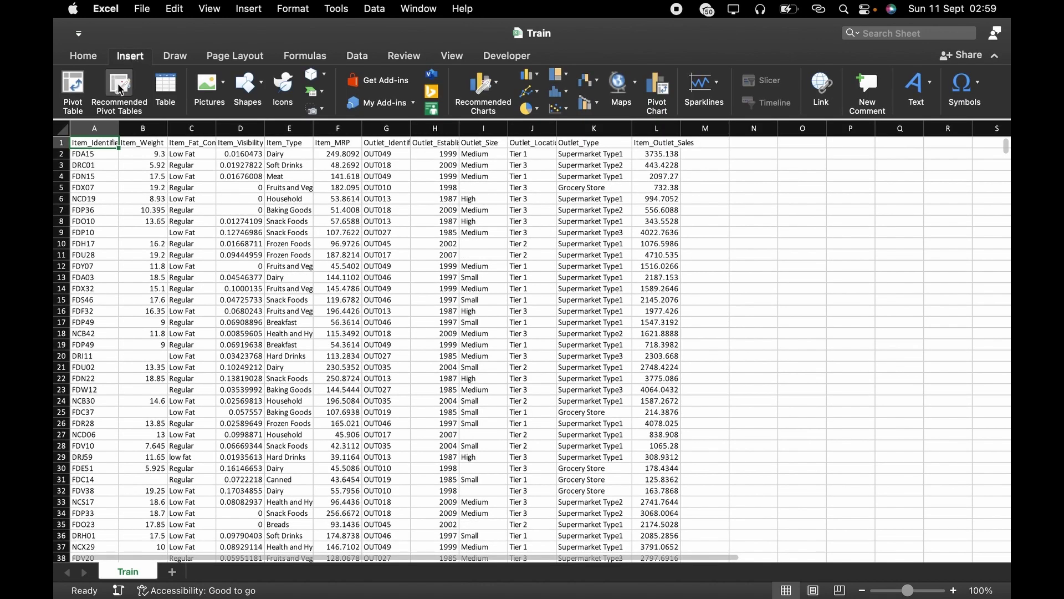
click(175, 94)
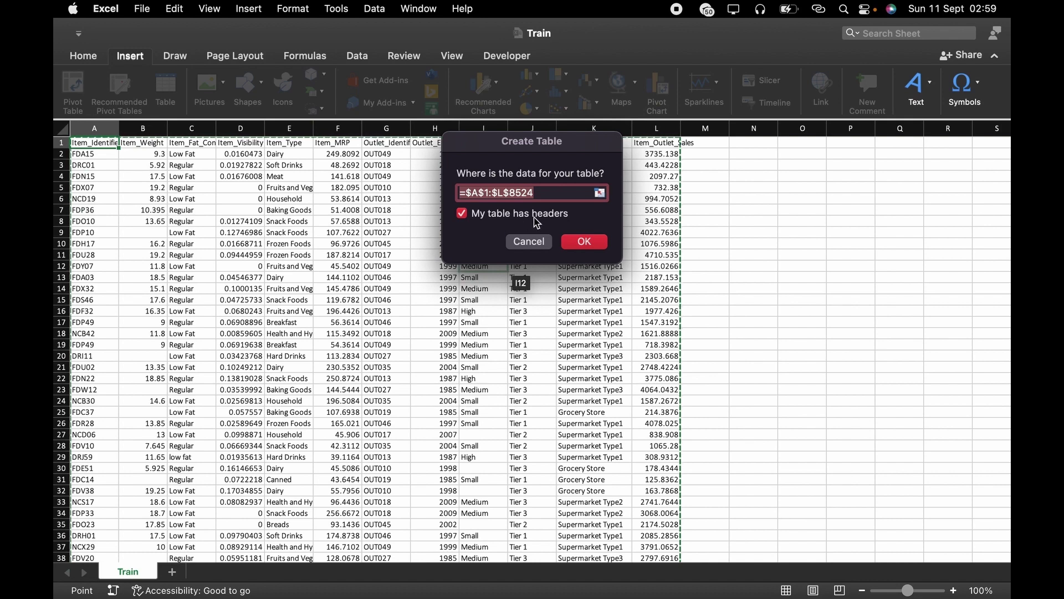
click(584, 241)
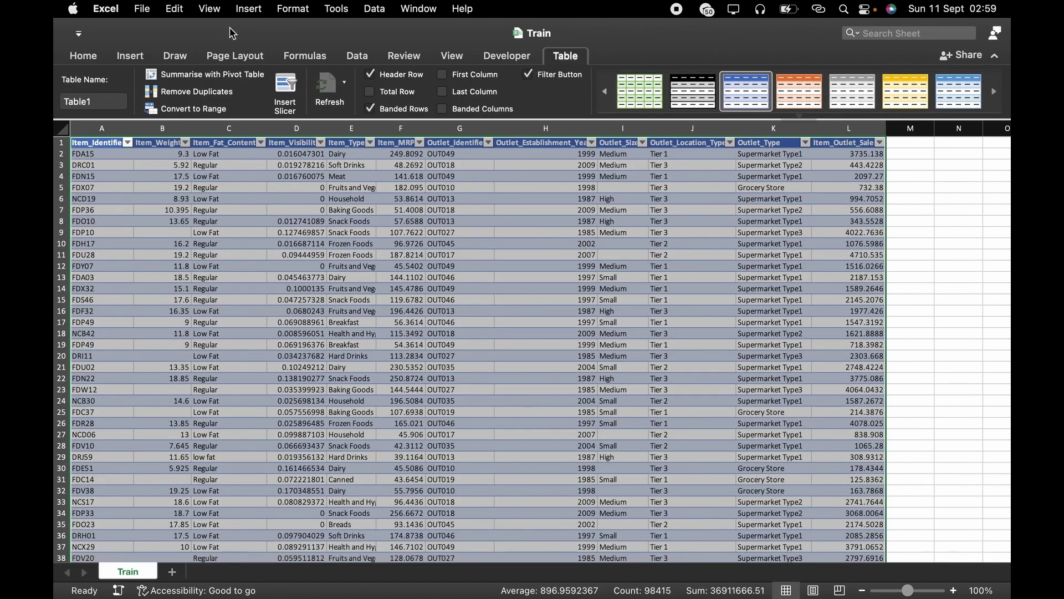
- Insert a pivot table based on Table1 in a new worksheet
click(131, 56)
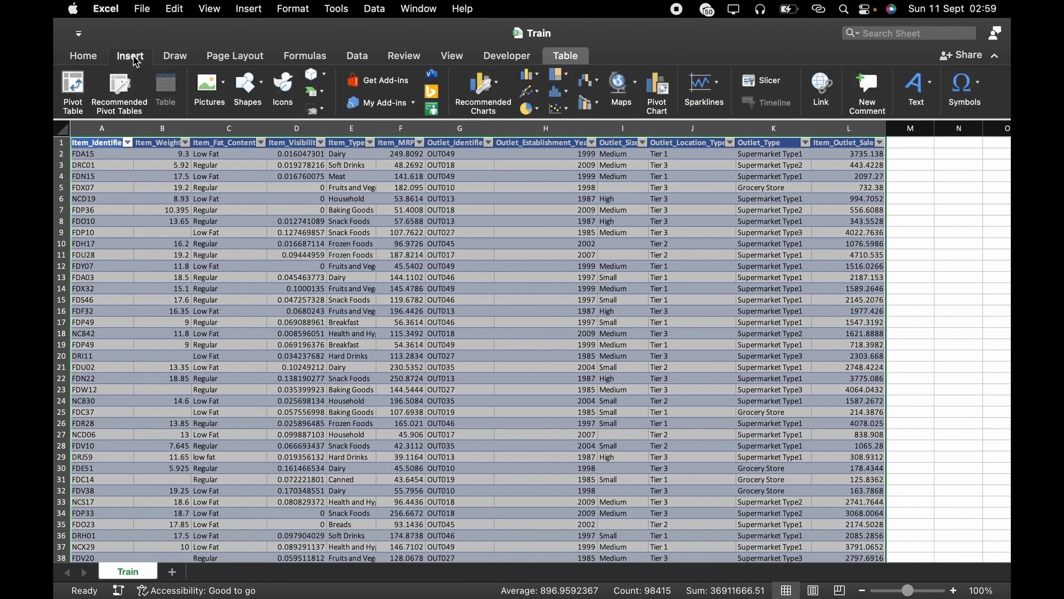
click(75, 93)
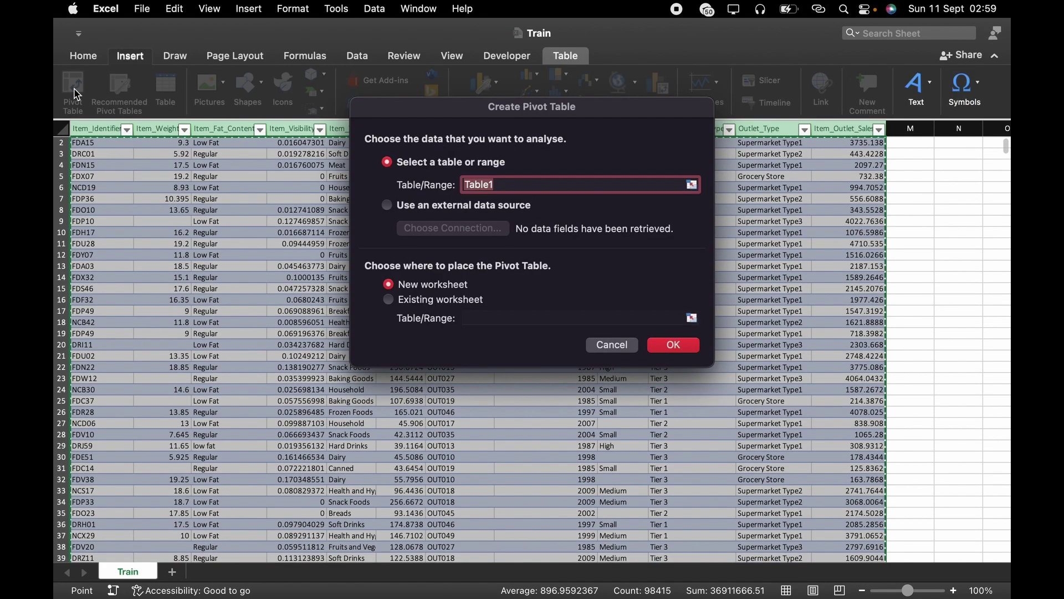
click(673, 345)
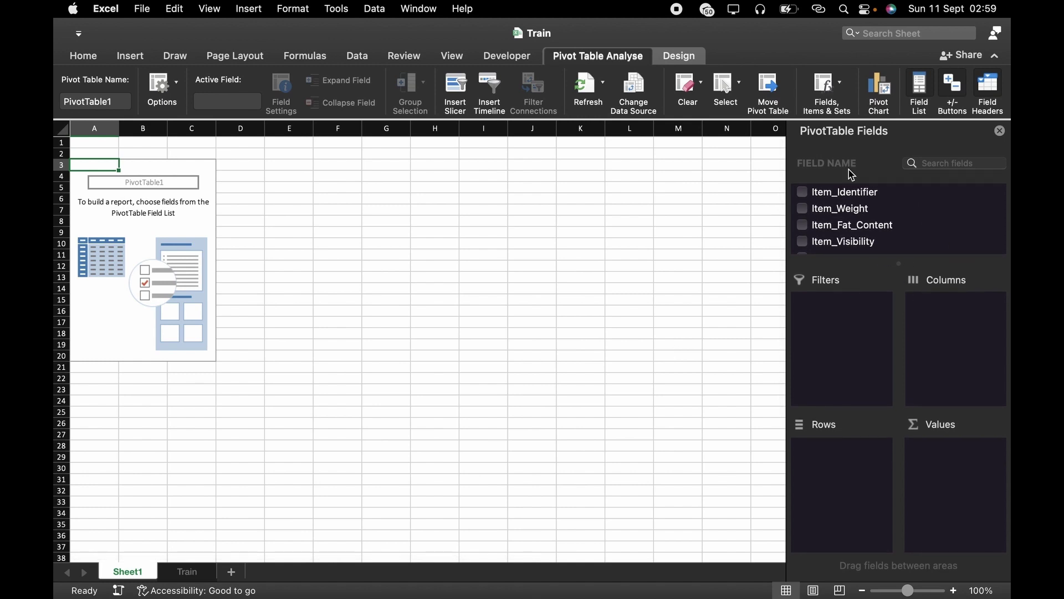
- Add Item_Outlet_Sales as the pivot table's values and Outlet_Type as its rows
scroll(874, 252, down, 4)
scroll(874, 254, down, 3)
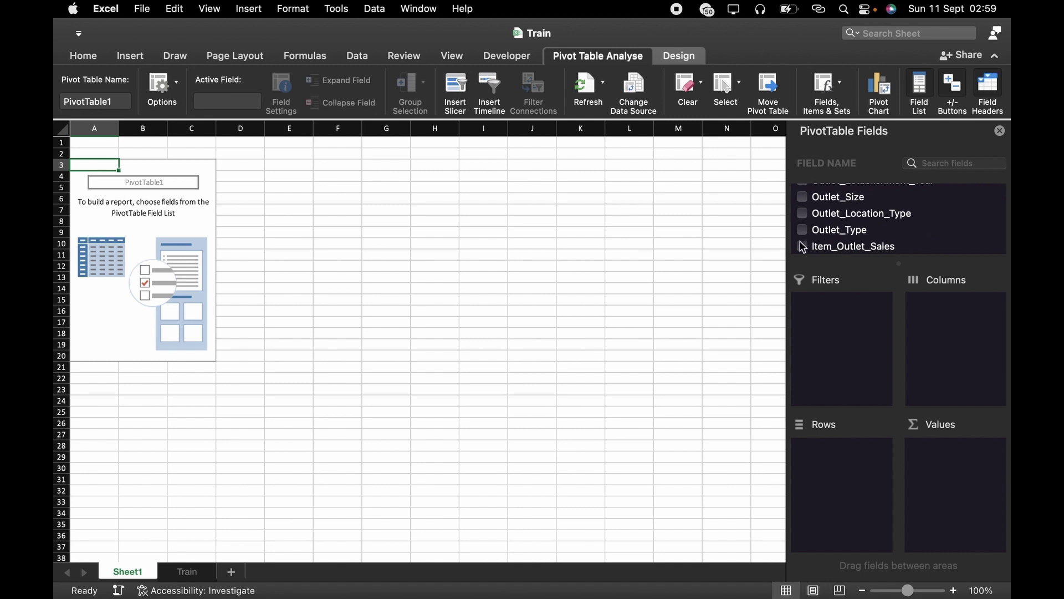
drag(824, 252, 948, 468)
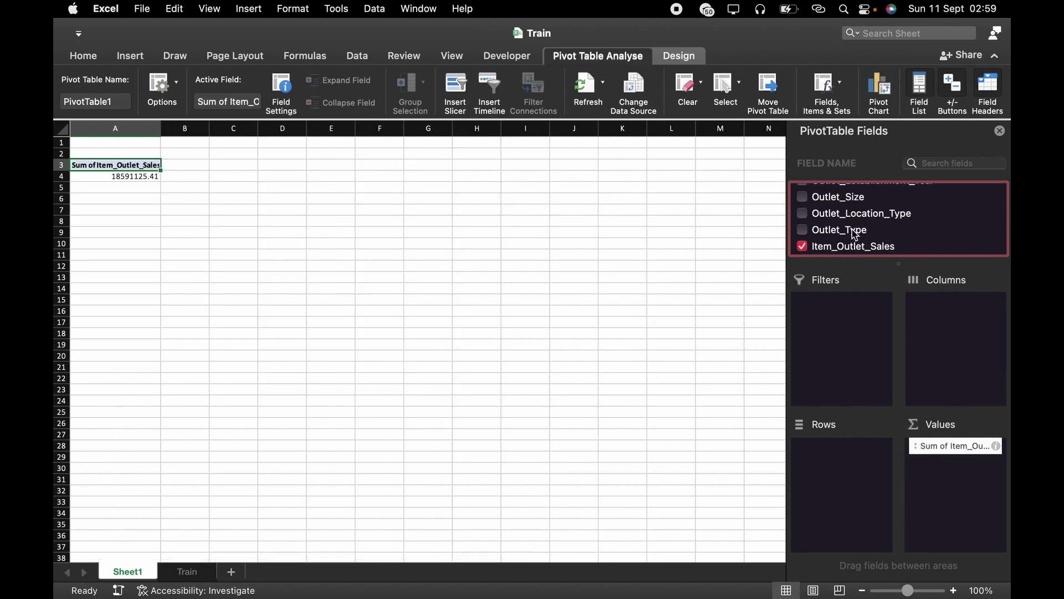
drag(855, 235, 848, 477)
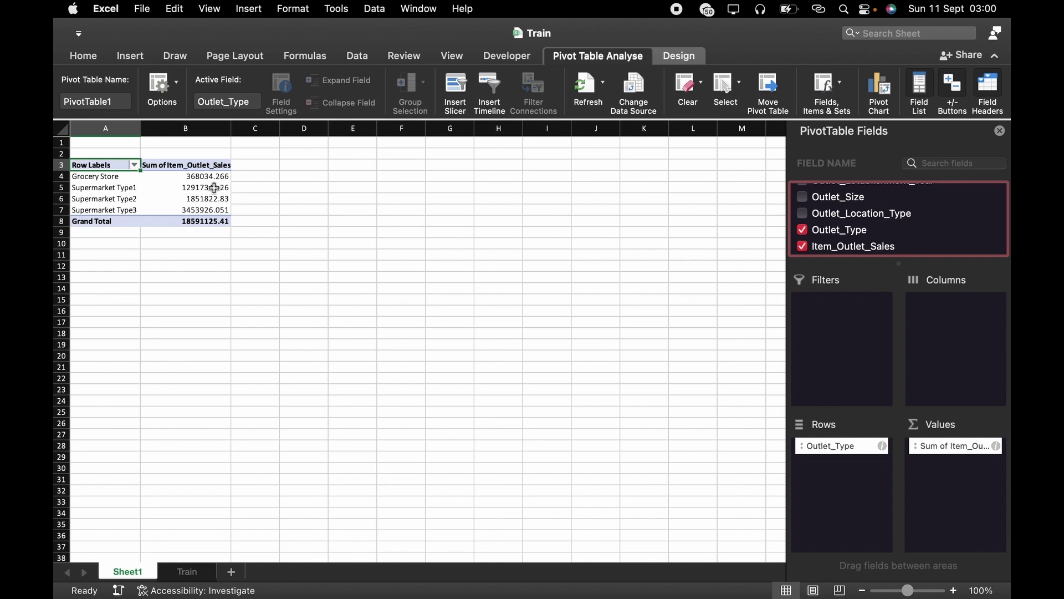
- Show the pivot table's sales values as % of Column Total
right_click(214, 188)
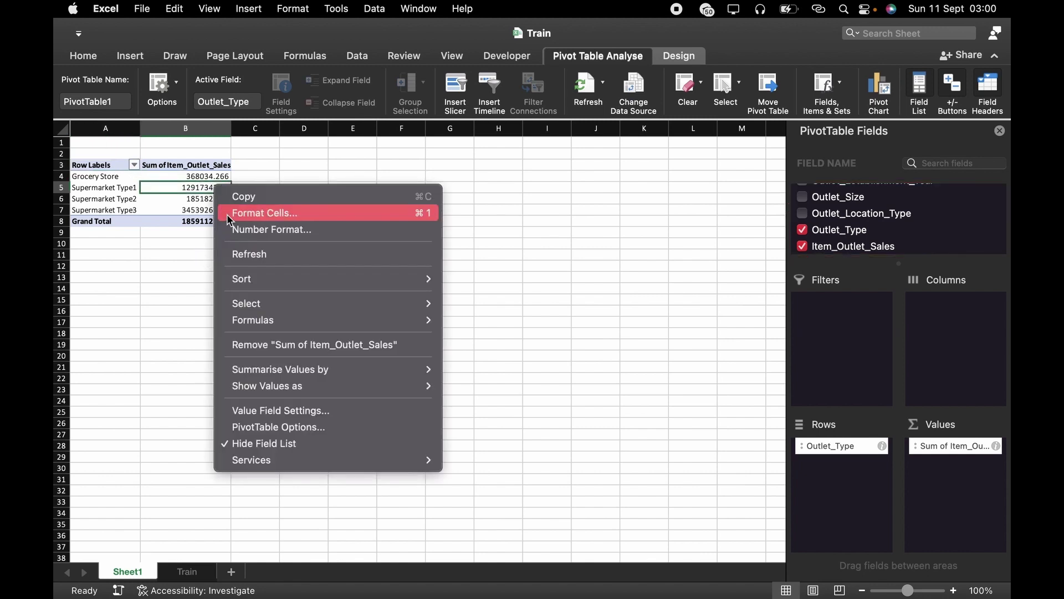
mouse_move(295, 375)
mouse_move(338, 395)
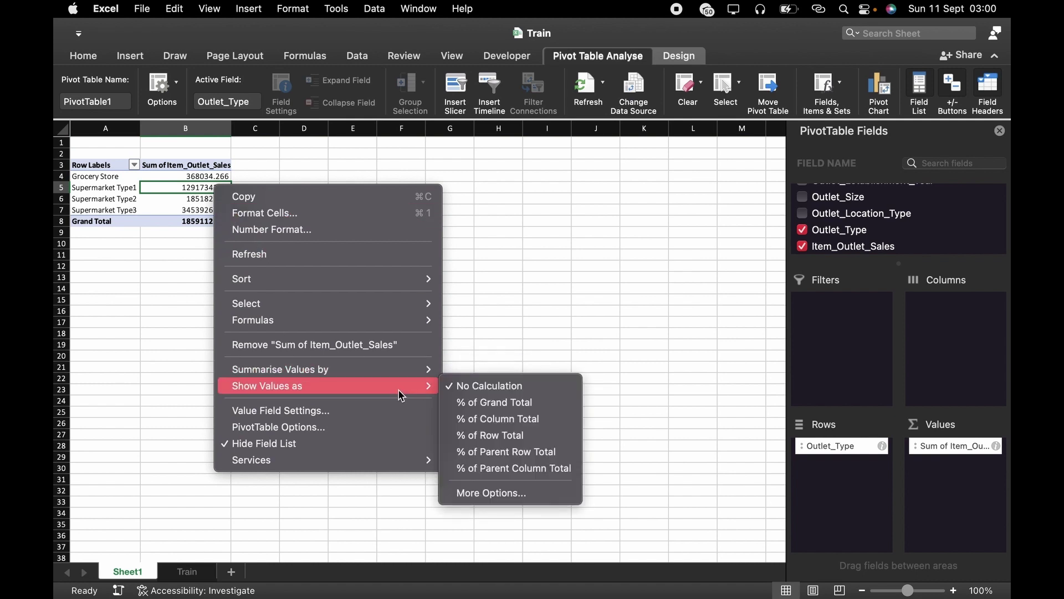
click(512, 428)
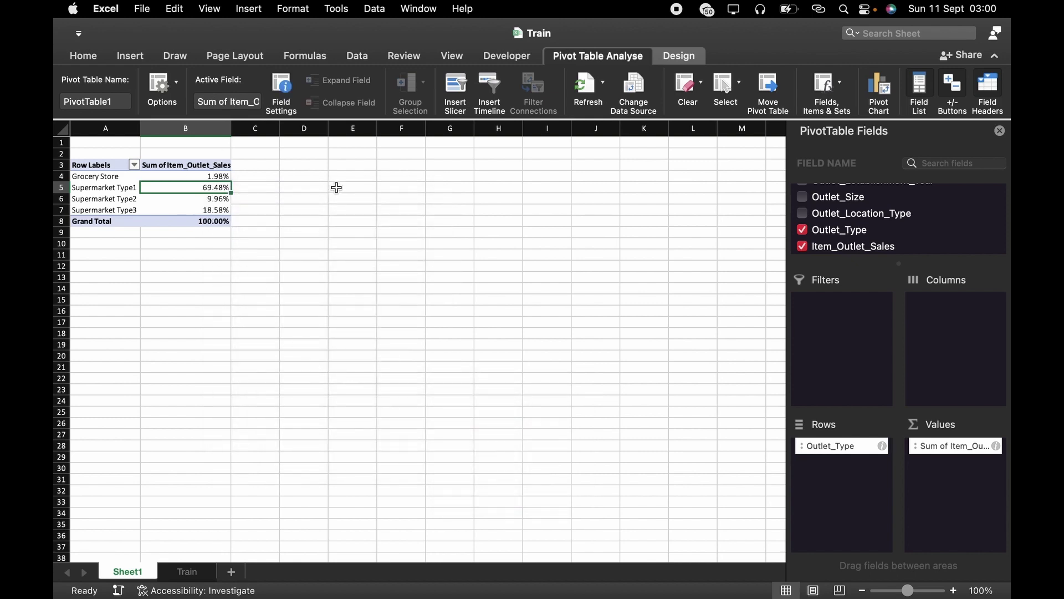
- Reduce the outlet type percentages in B4:B7 to whole numbers without decimal places
click(89, 57)
click(88, 56)
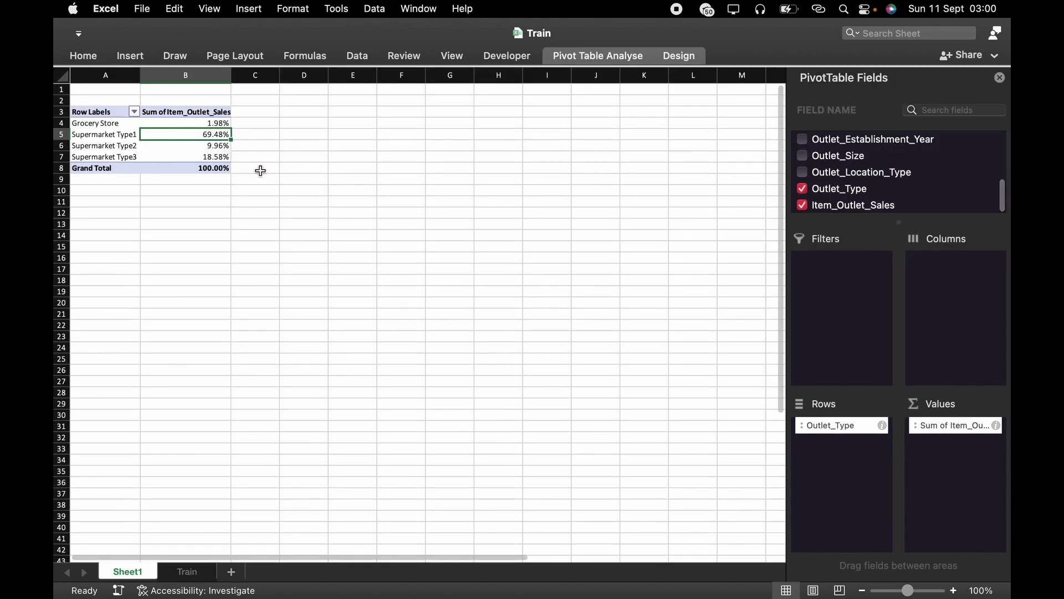
click(89, 56)
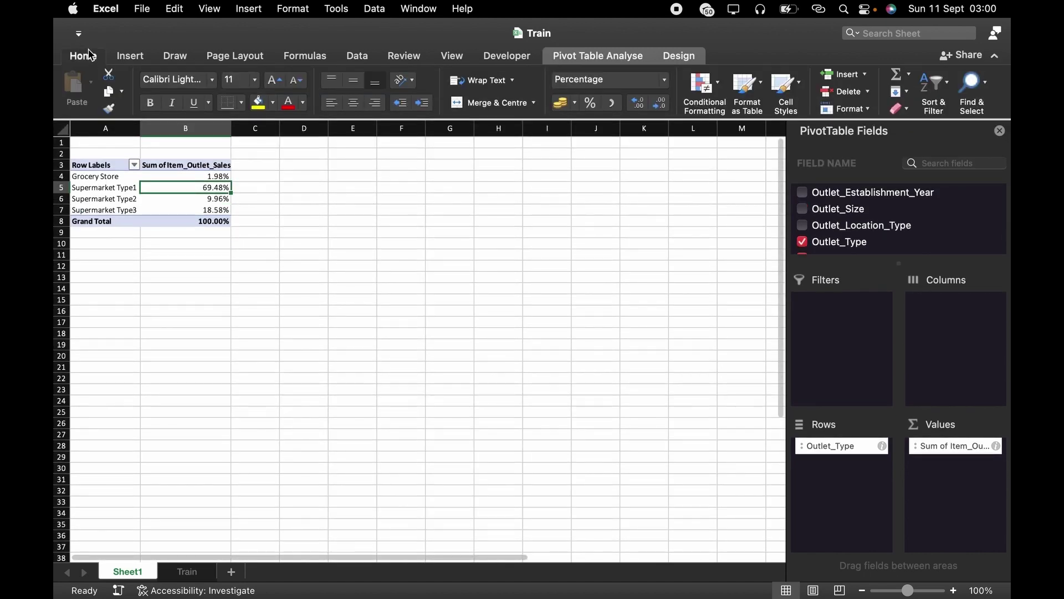
click(661, 103)
key(Up)
click(637, 105)
click(660, 104)
click(660, 104)
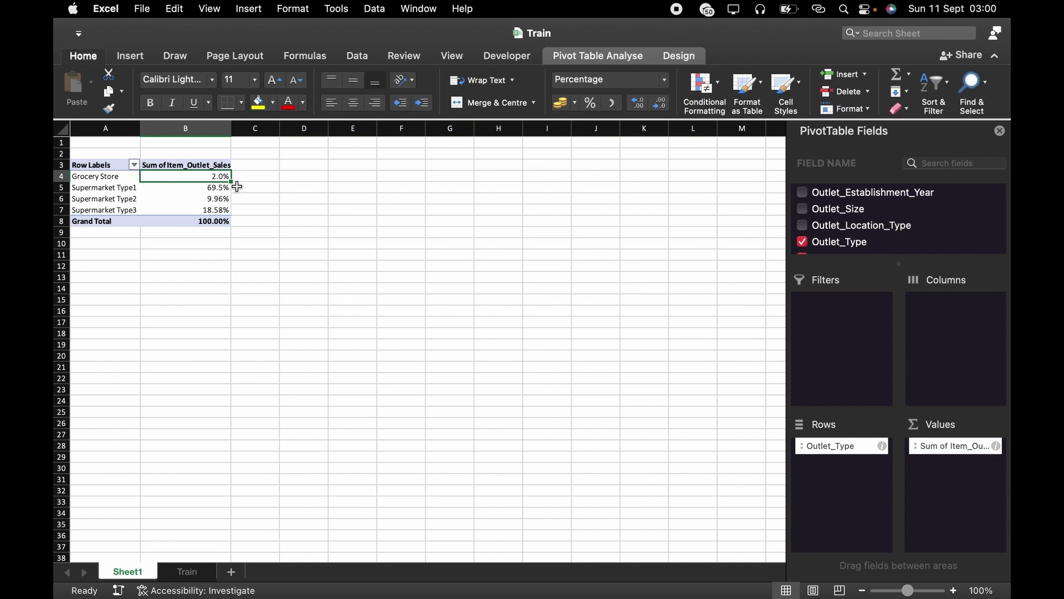
click(222, 196)
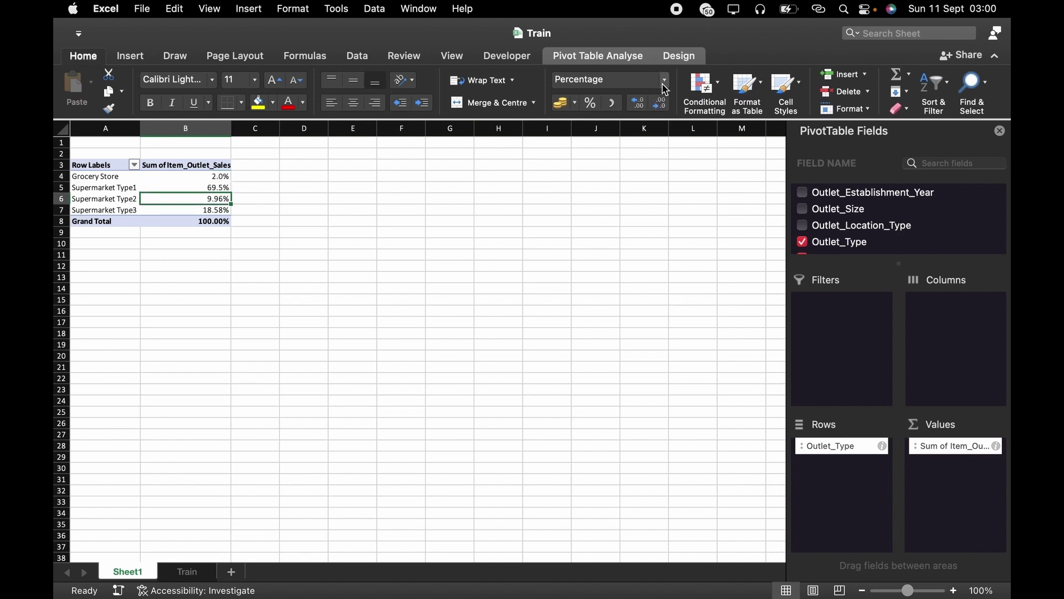
click(660, 104)
drag(213, 173, 216, 212)
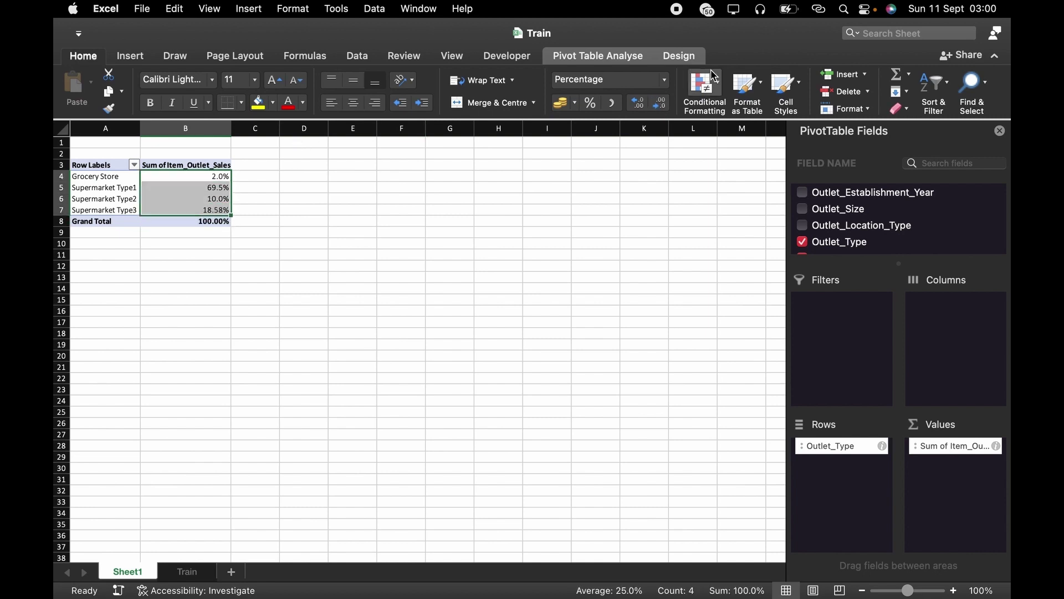
click(660, 103)
click(659, 103)
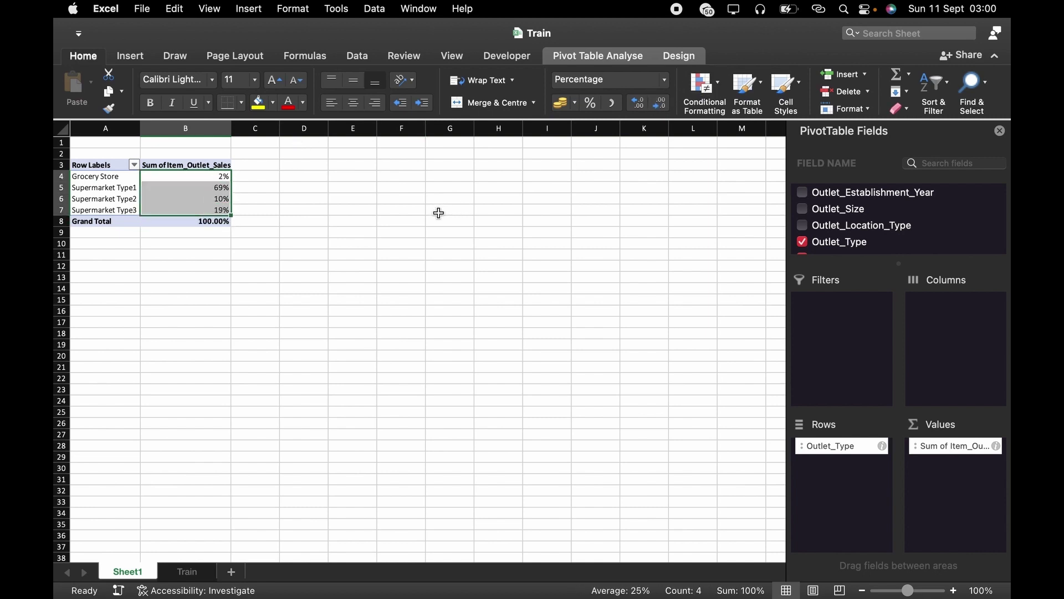
click(439, 213)
- Link D4 to the outlet name in A4, fill the formula down to D7 and widen column D to fit the names
double_click(307, 176)
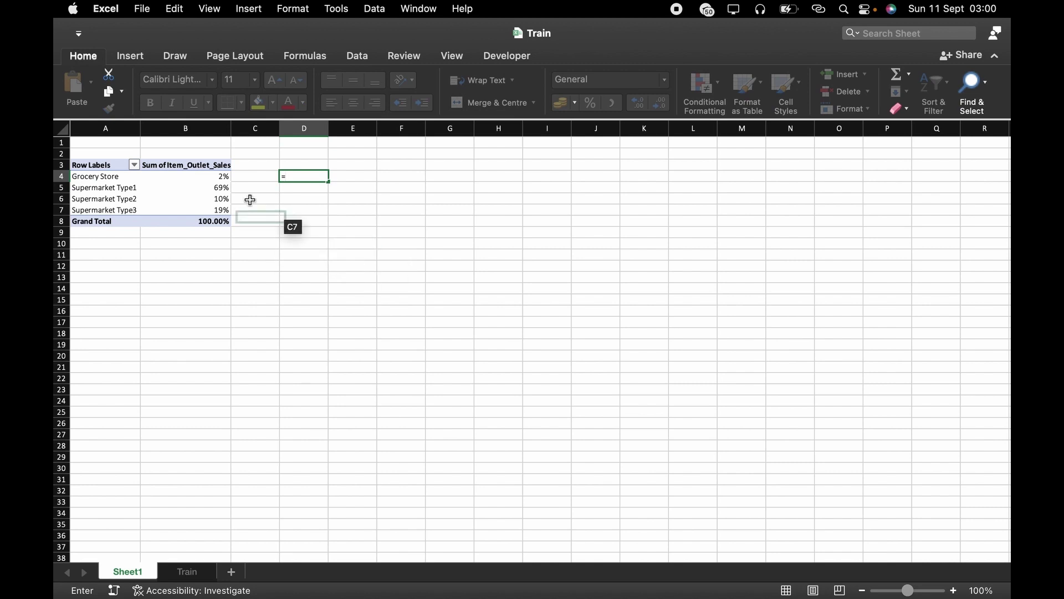
click(92, 178)
key(Return)
click(313, 177)
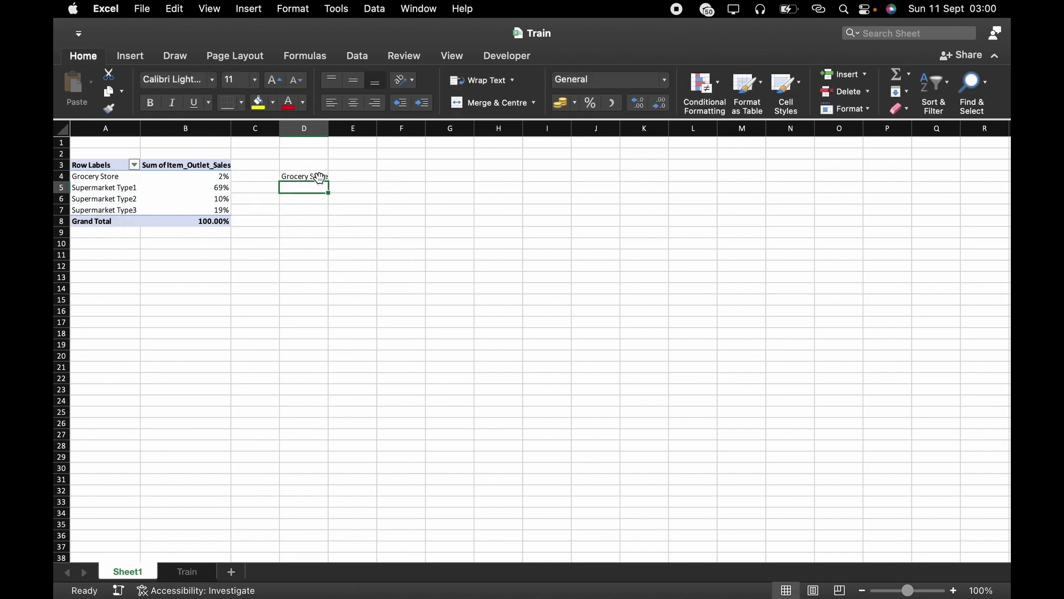
drag(328, 185, 328, 216)
drag(329, 128, 348, 128)
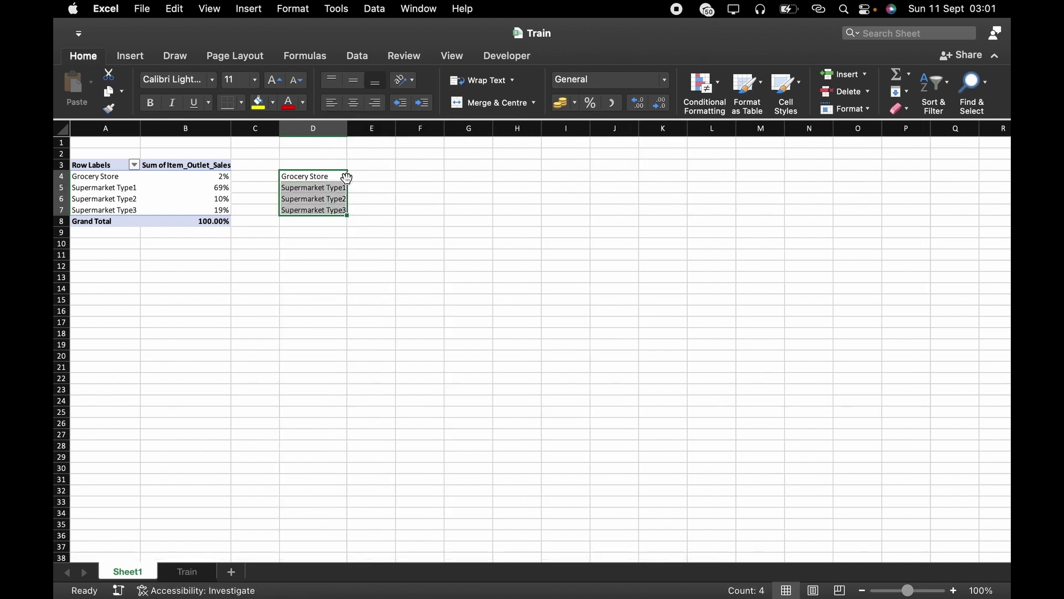
- Enter a GETPIVOTDATA formula in E4 for the Grocery Store share, replacing the hard-coded "Grocery Store" item with a reference to D4
click(354, 176)
text(=)
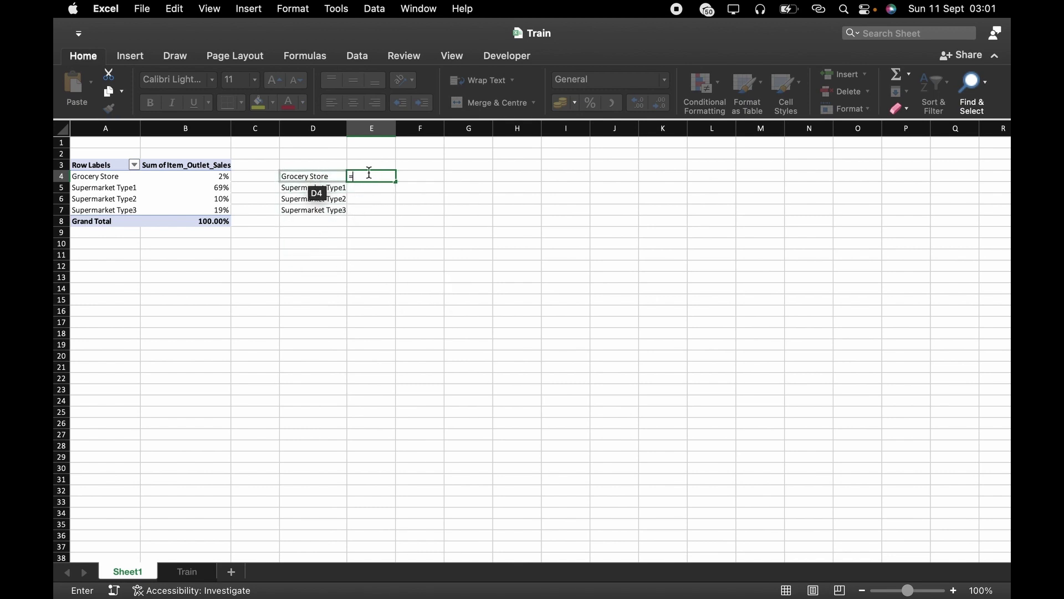
click(220, 176)
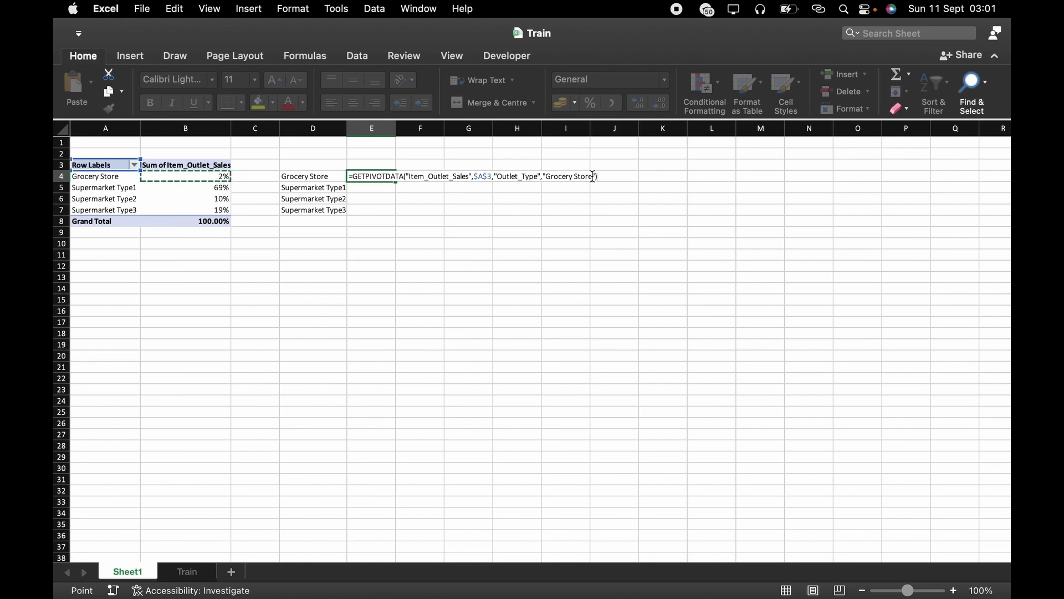
drag(595, 176, 544, 178)
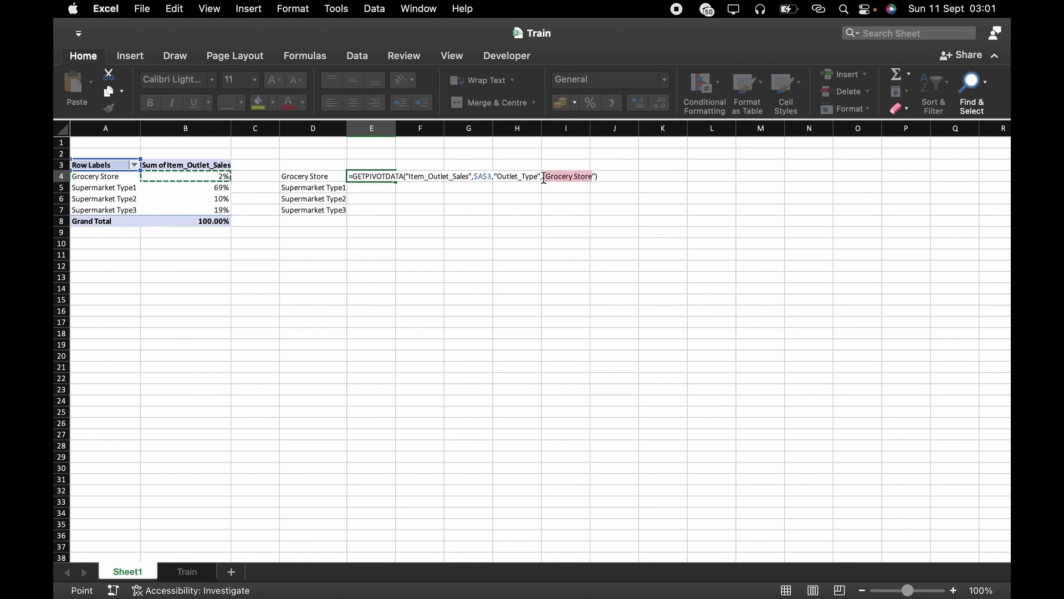
key(BackSpace)
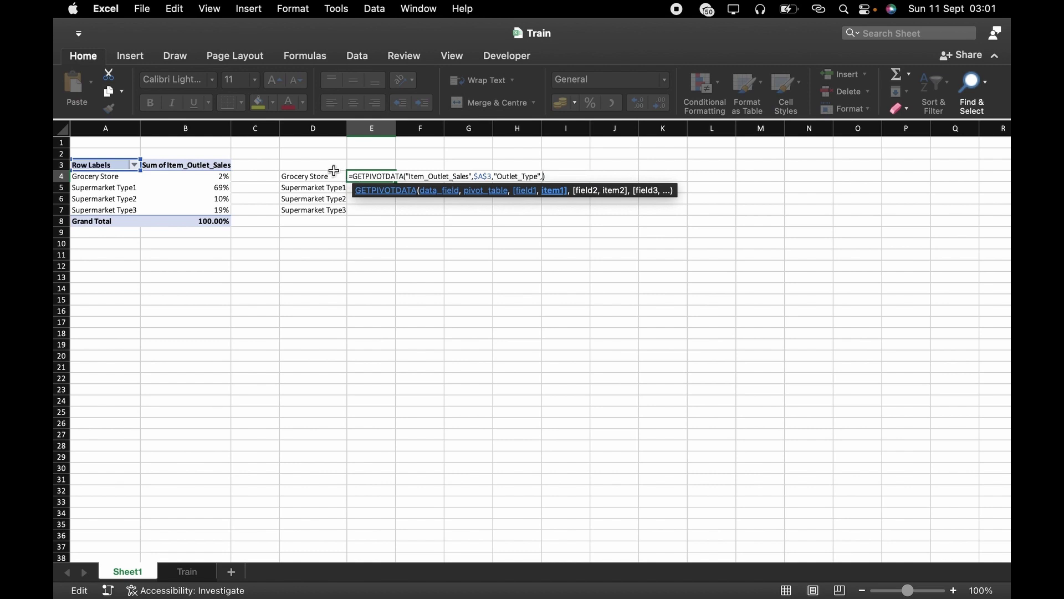
click(325, 176)
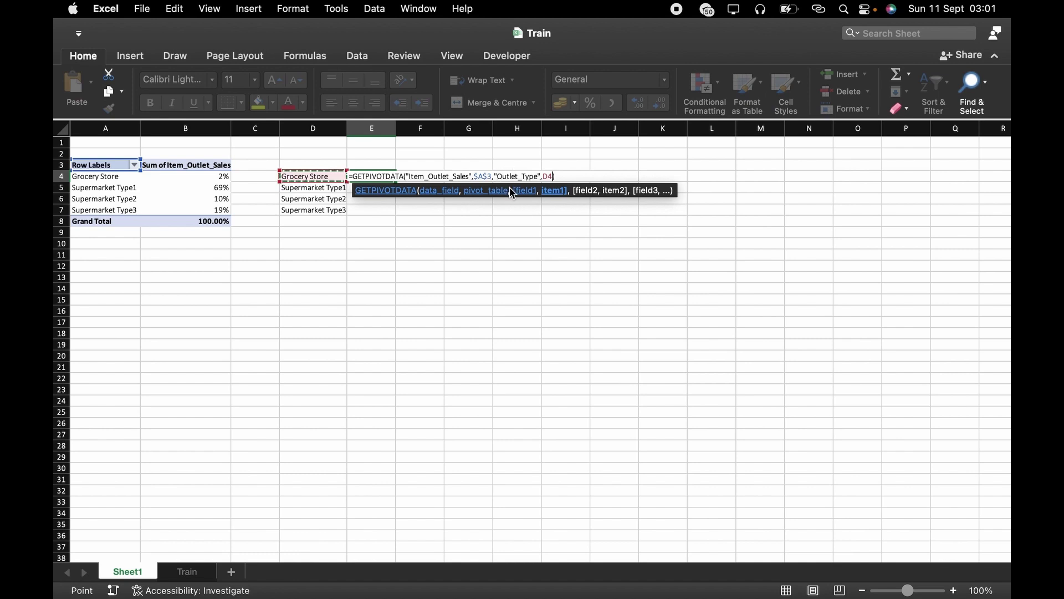
key(Return)
- Fill the GETPIVOTDATA formula from E4 down to E7 and format the results as percentages
click(376, 176)
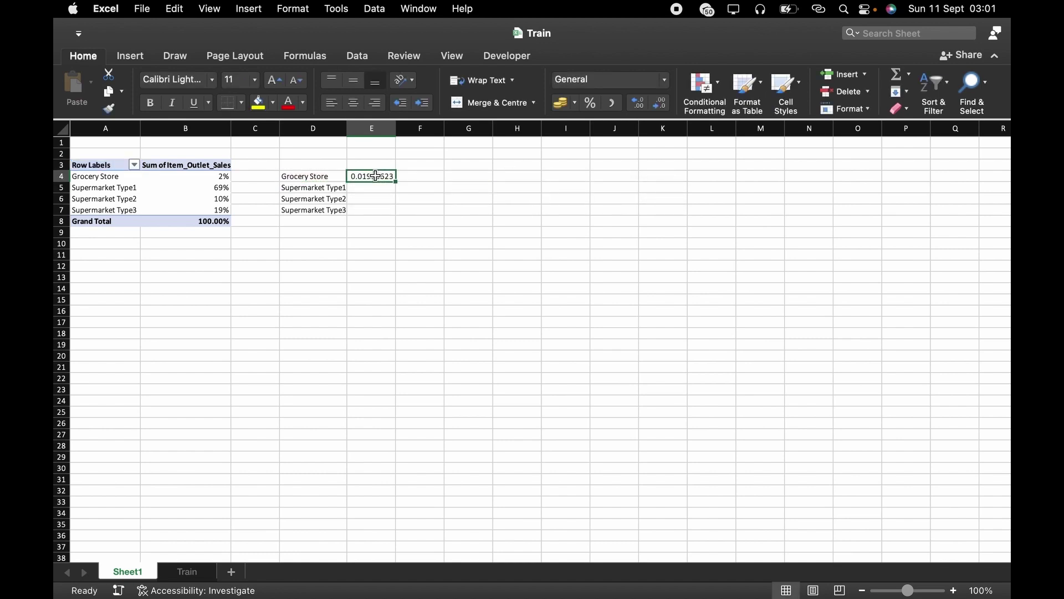
drag(394, 183, 395, 214)
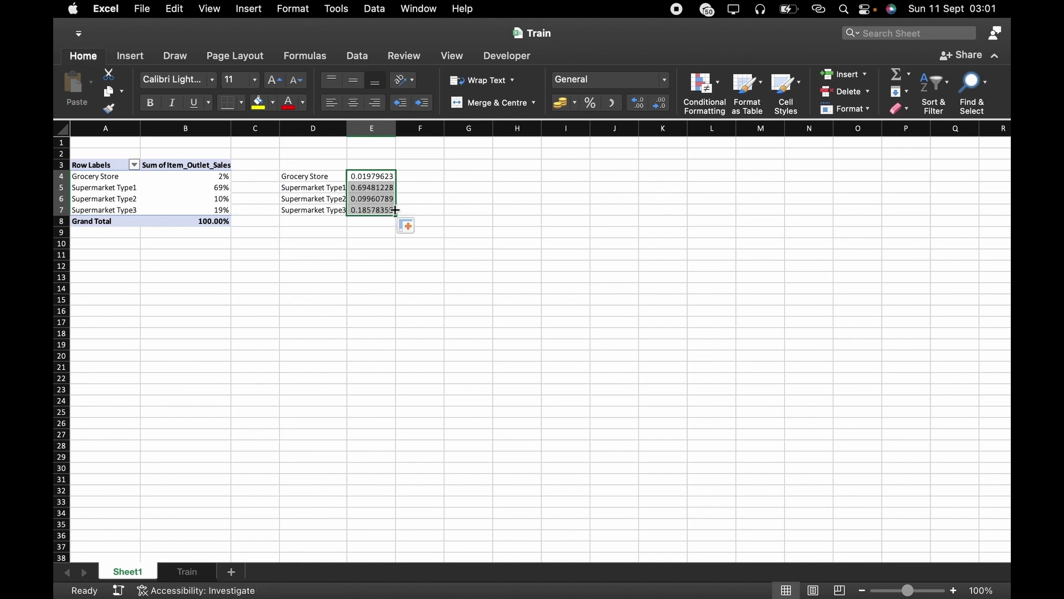
click(591, 103)
- Link F4 to the Grocery Store percentage in E4 and fill the formula across to H4
double_click(422, 177)
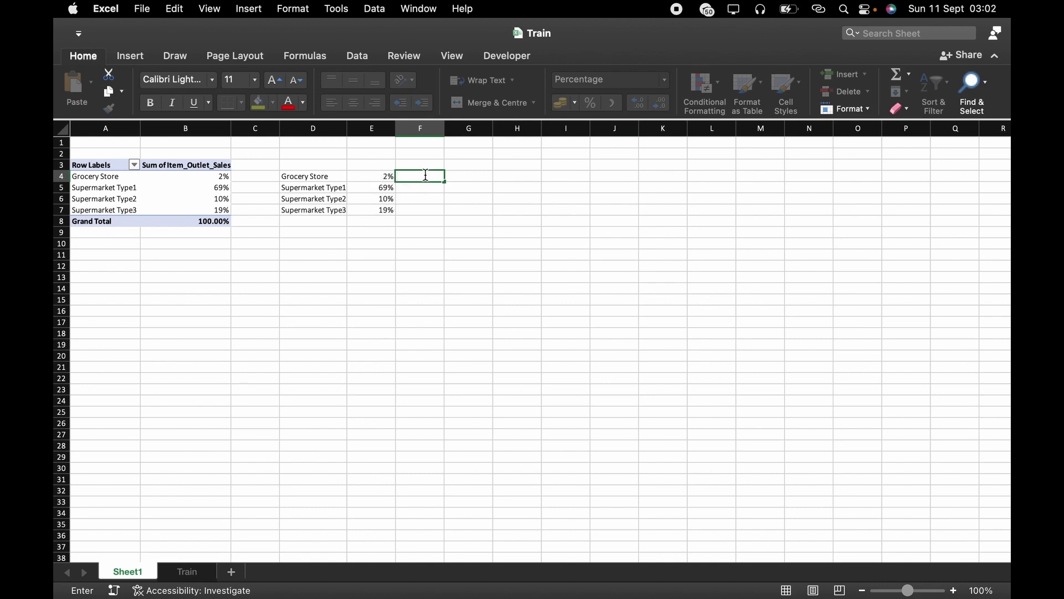
click(382, 176)
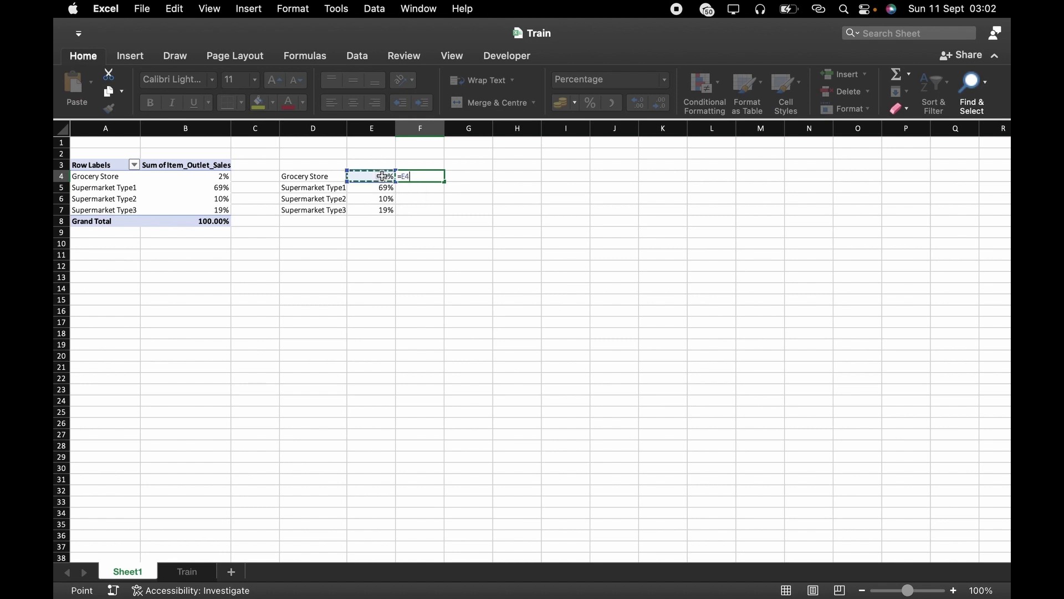
key(Return)
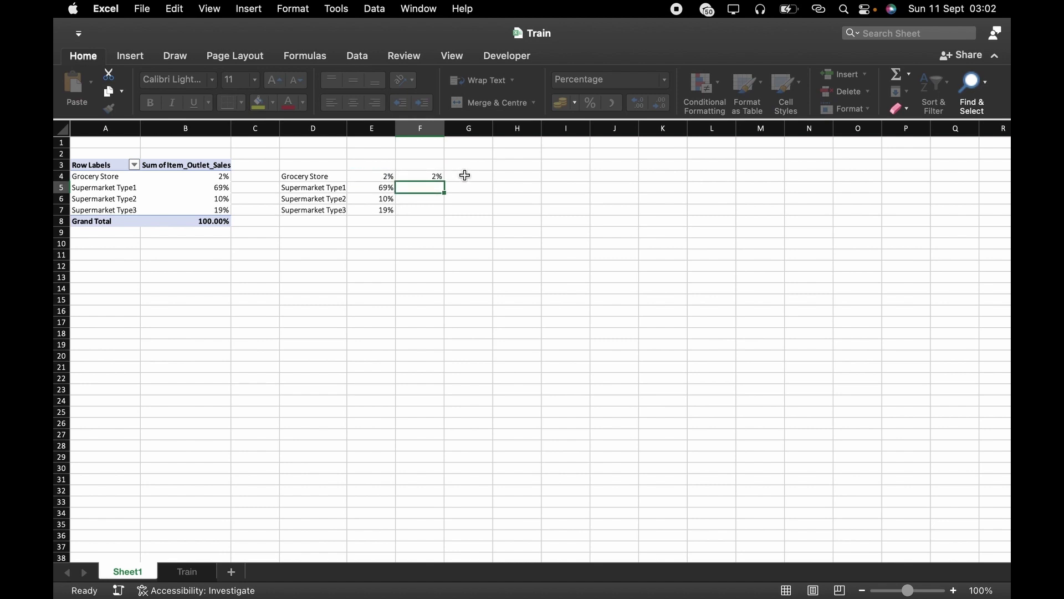
drag(439, 175, 523, 182)
- Link F5 to the Supermarket Type1 percentage in E5
click(420, 190)
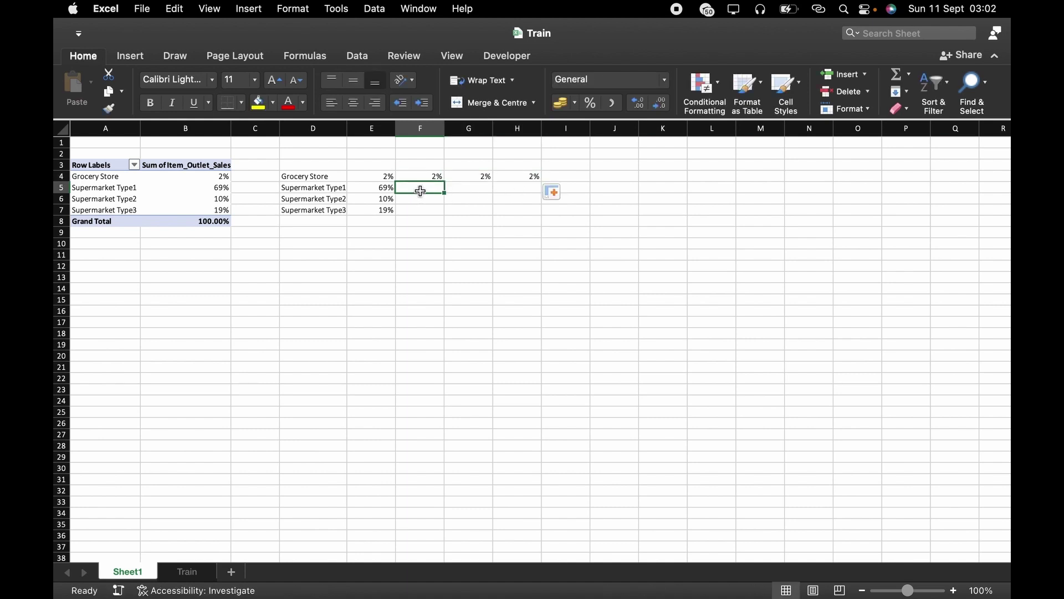
double_click(420, 190)
text(=)
click(380, 188)
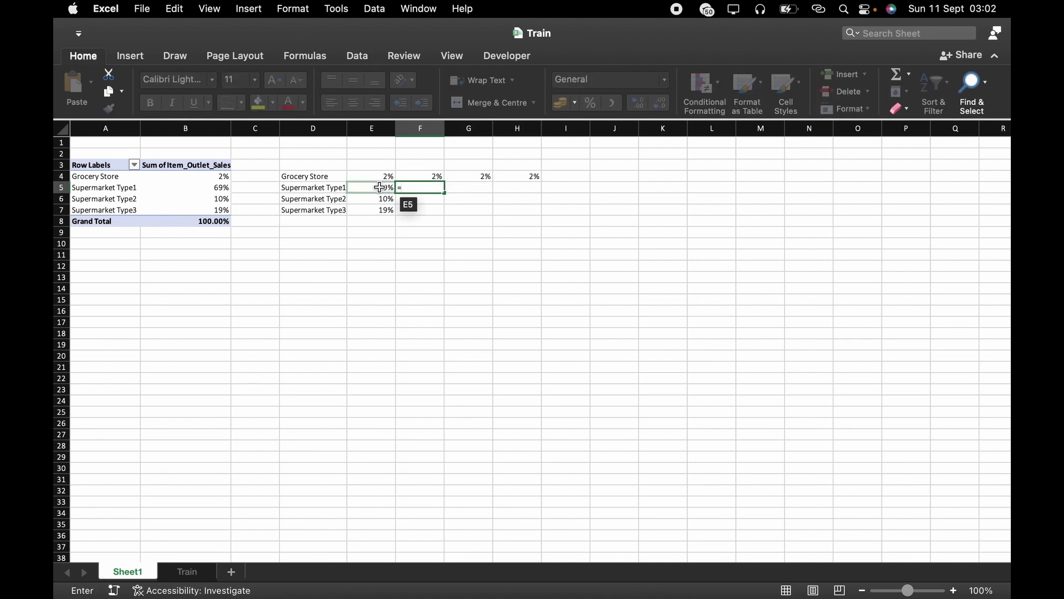
key(Return)
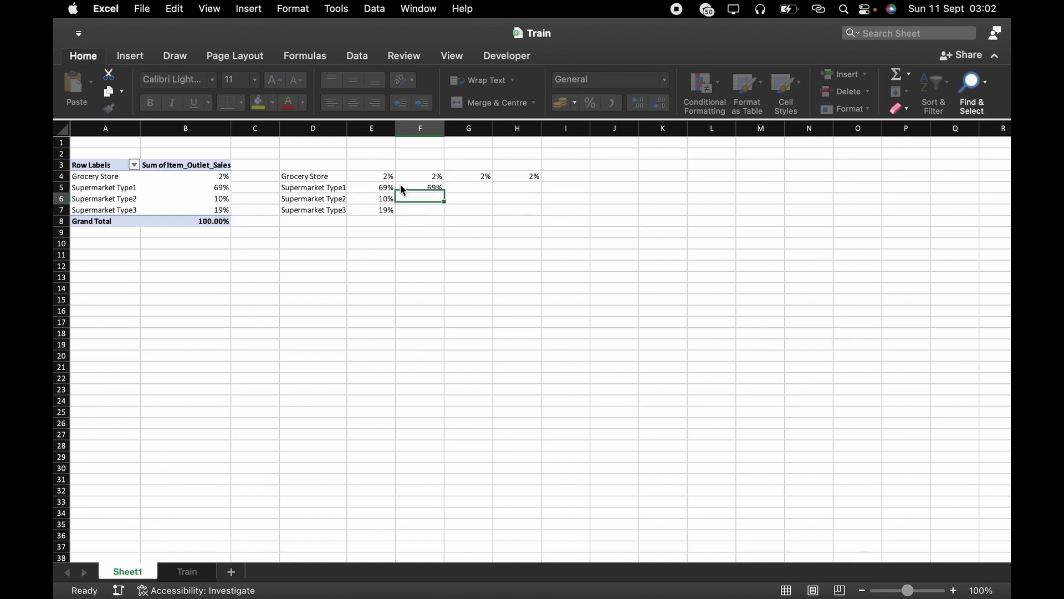
- Fill the linked percentage formula from F5 across and down to H7
click(438, 188)
drag(444, 193, 538, 210)
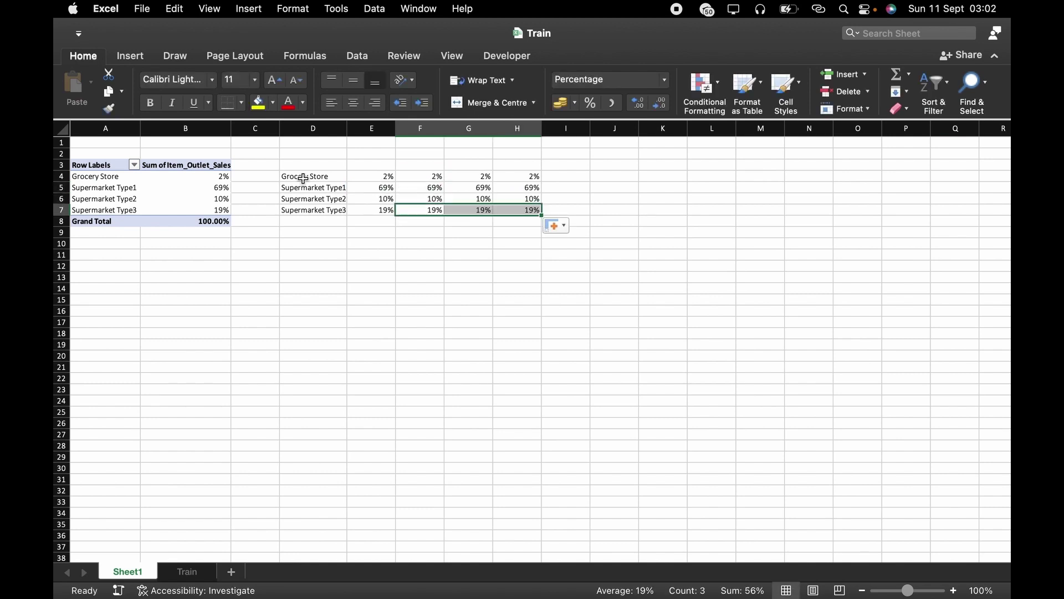
- Insert a doughnut chart from the outlet types and percentages in D4:E7
click(304, 177)
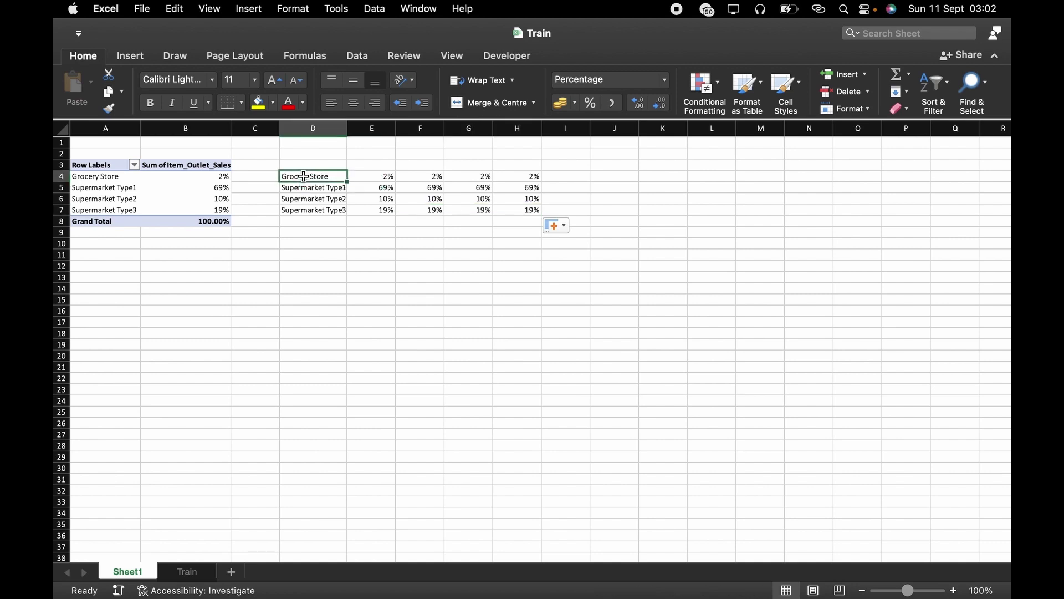
drag(331, 185, 365, 213)
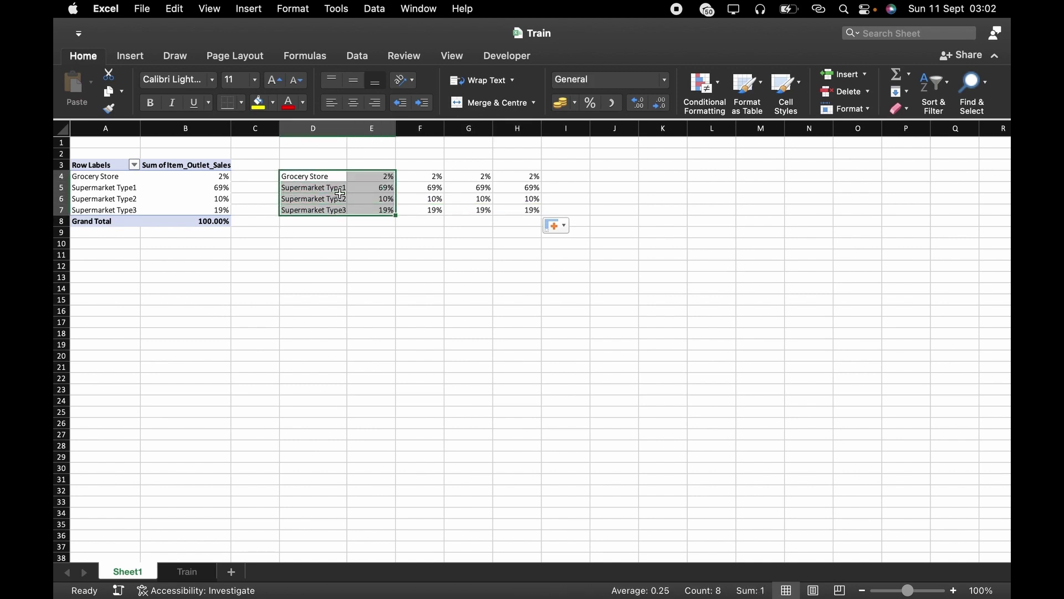
click(137, 57)
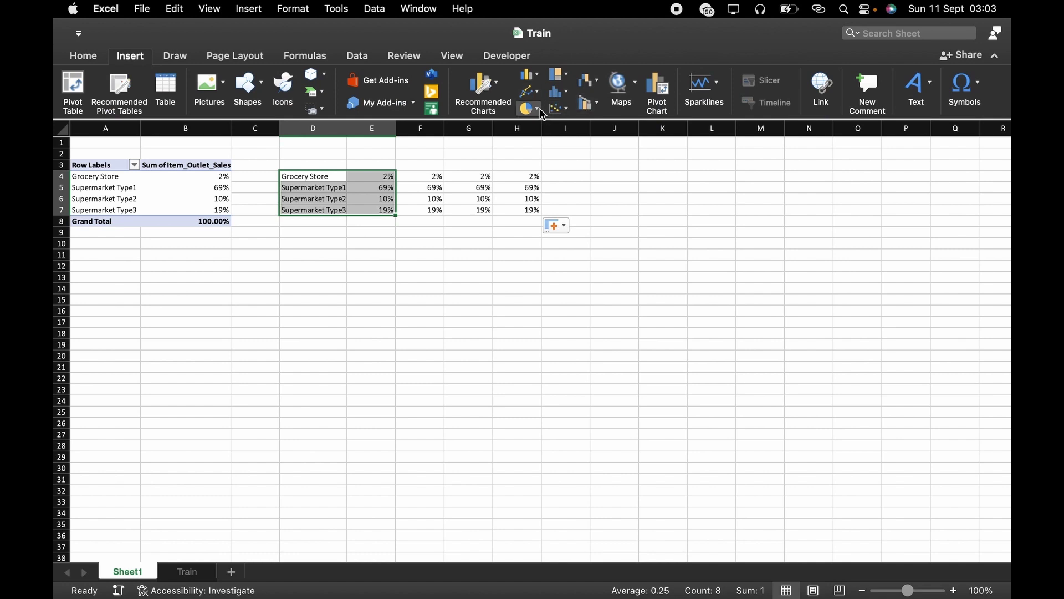
click(541, 113)
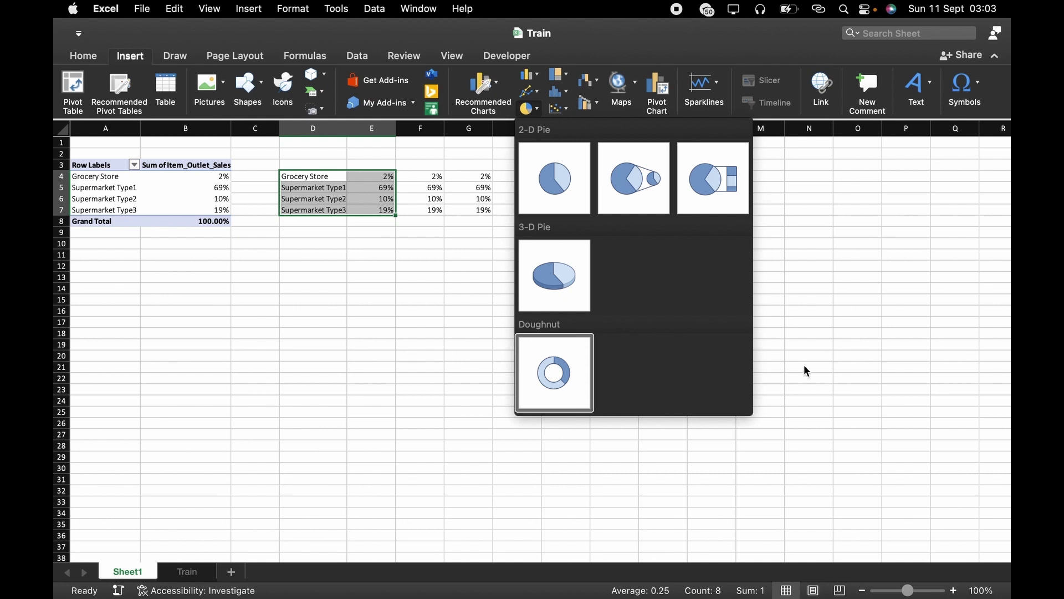
key(Return)
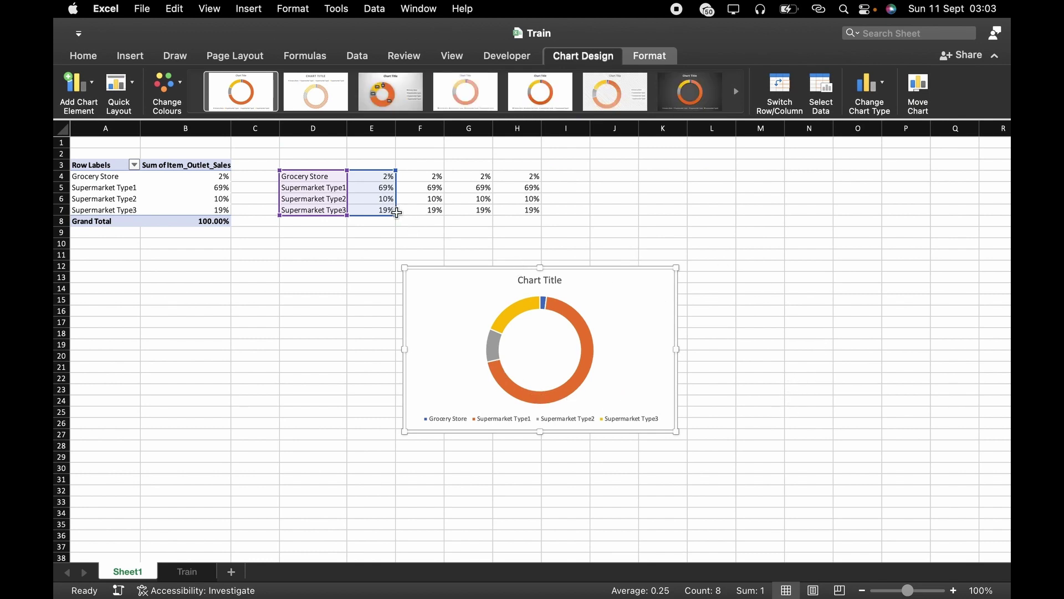
- Extend the doughnut chart's data range to column H to give four rings, and enlarge the chart to about row 41
drag(393, 216, 530, 219)
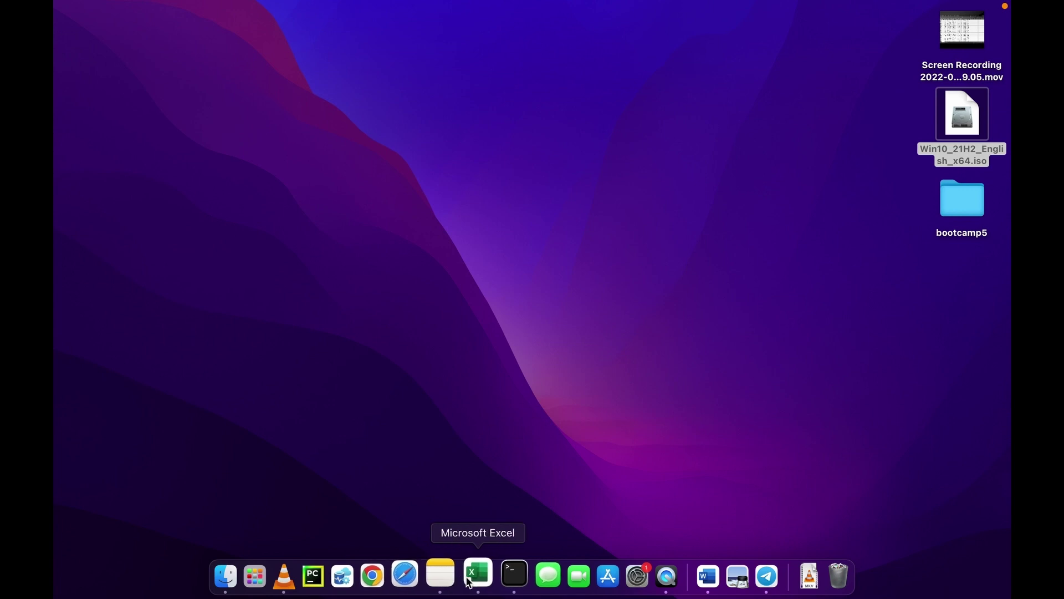
click(467, 581)
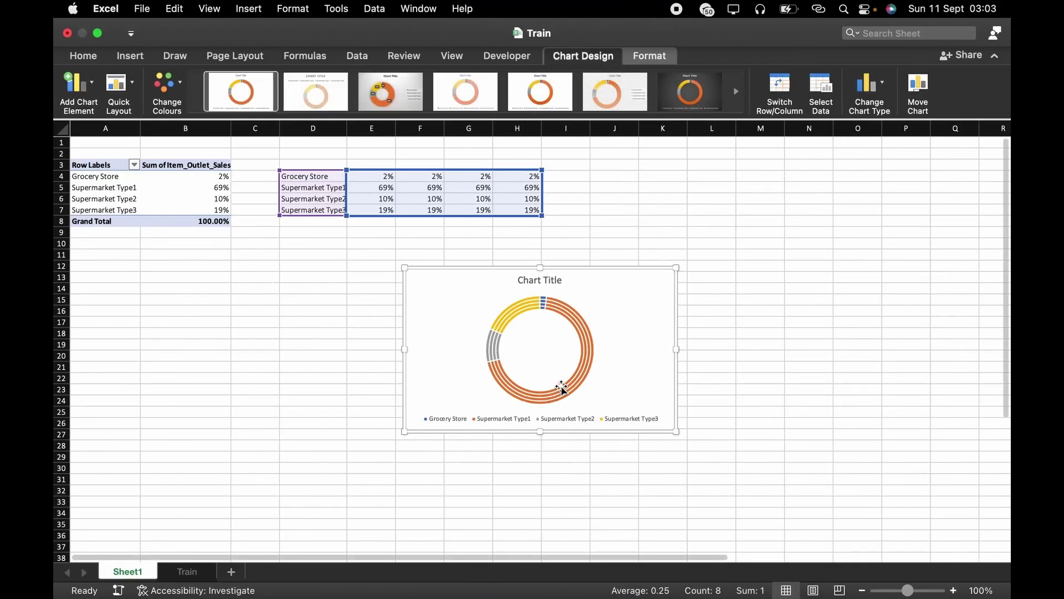
scroll(767, 313, down, 5)
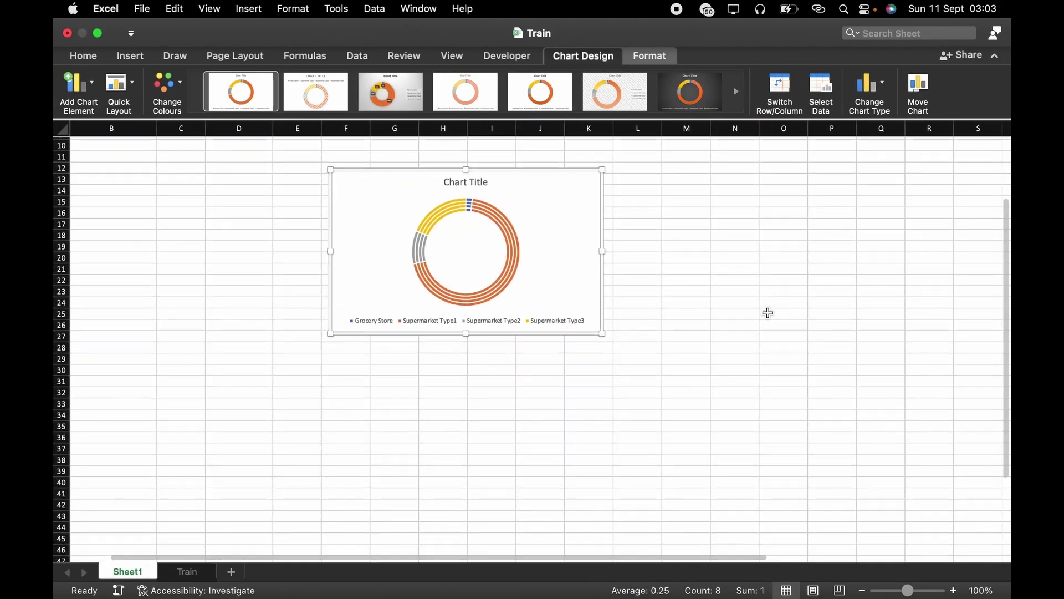
drag(602, 334, 804, 497)
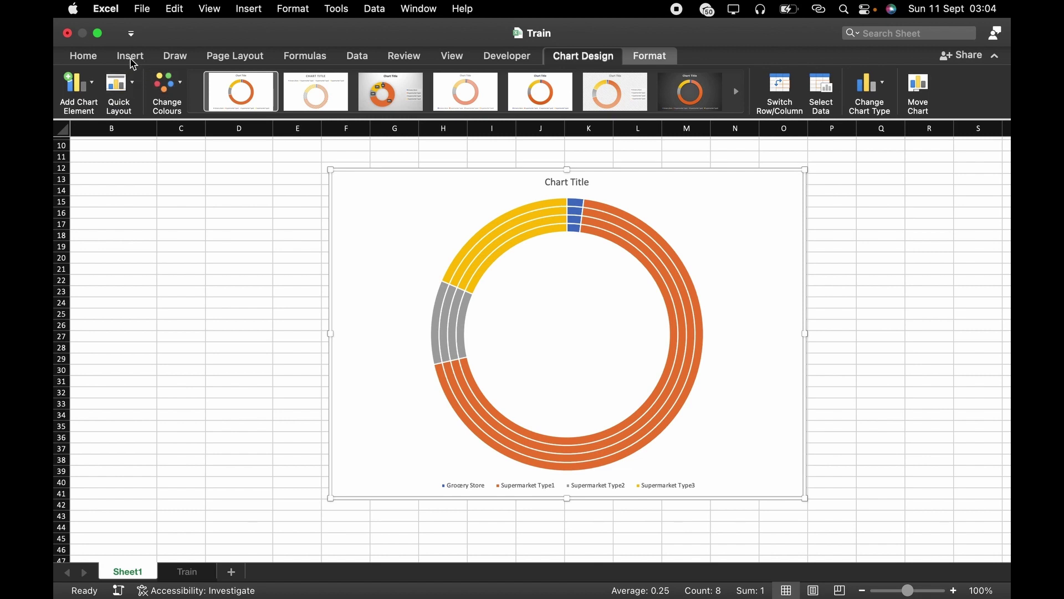
- Draw a rectangle about 16.92" wide and 9.28" high over the chart and fill it black
click(138, 61)
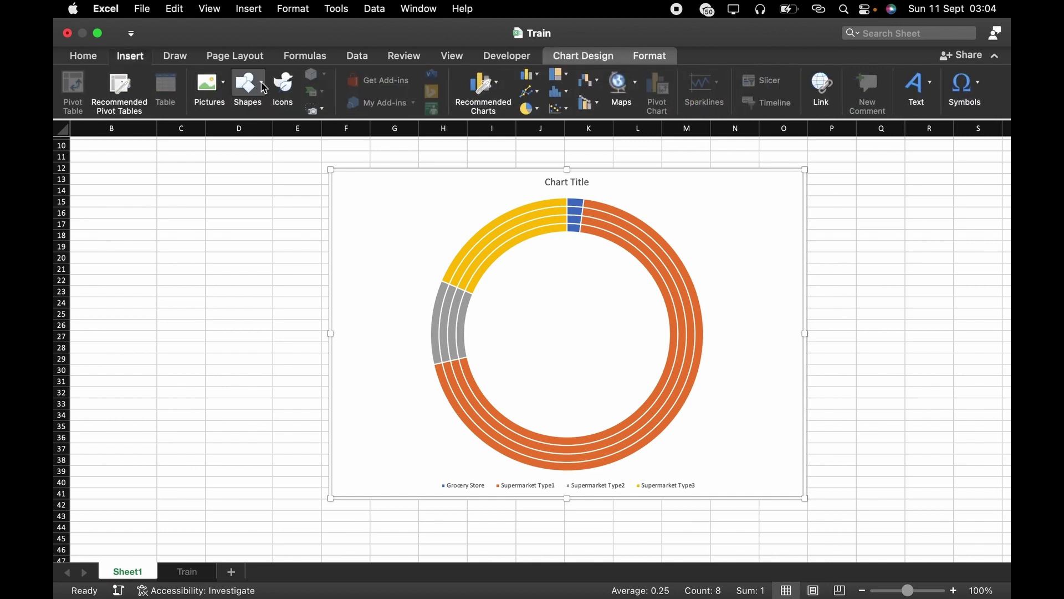
click(263, 87)
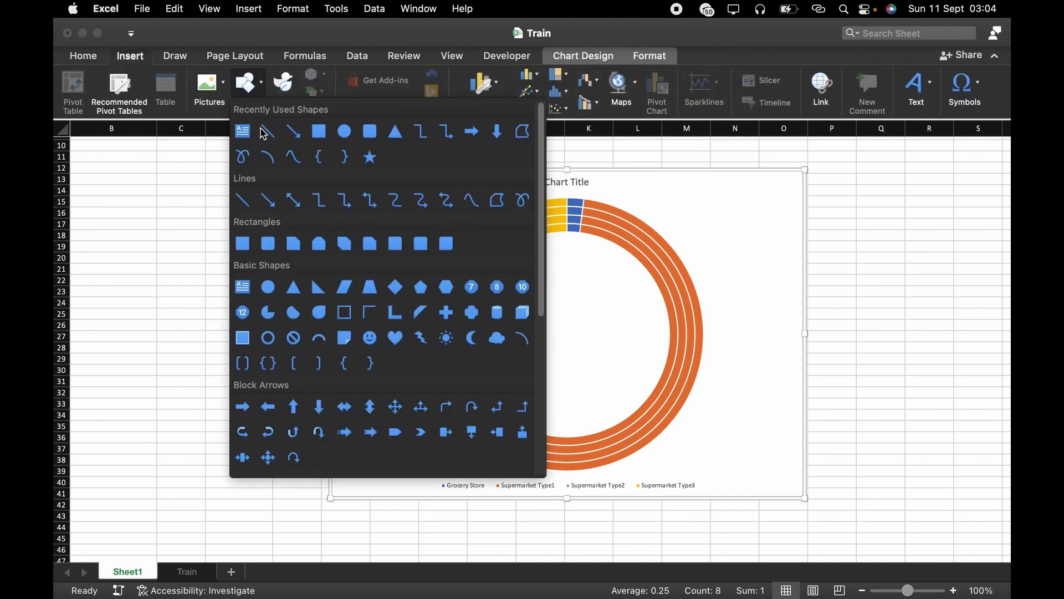
click(247, 249)
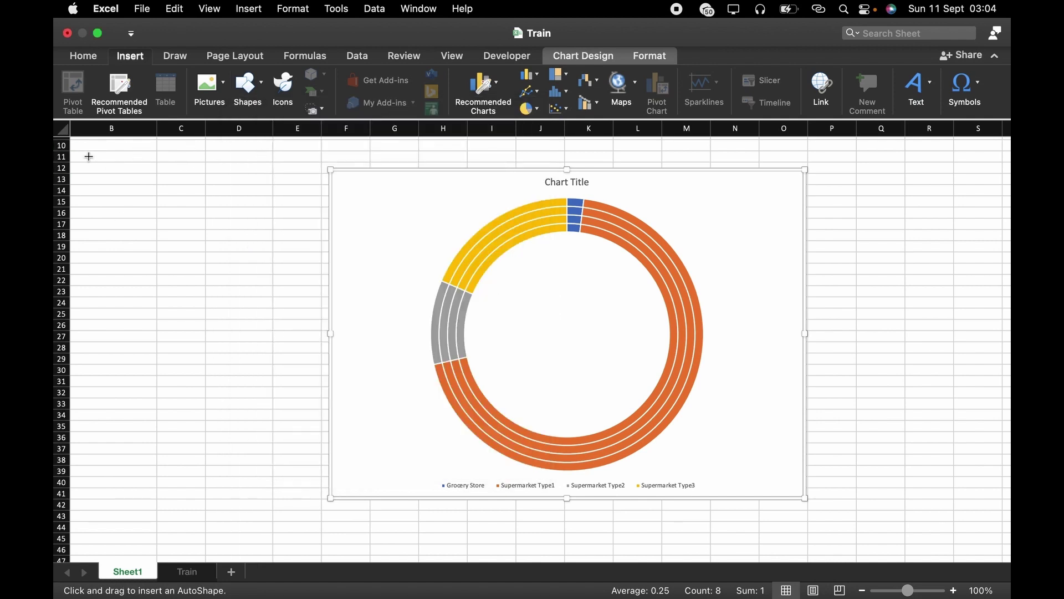
drag(88, 157, 1003, 595)
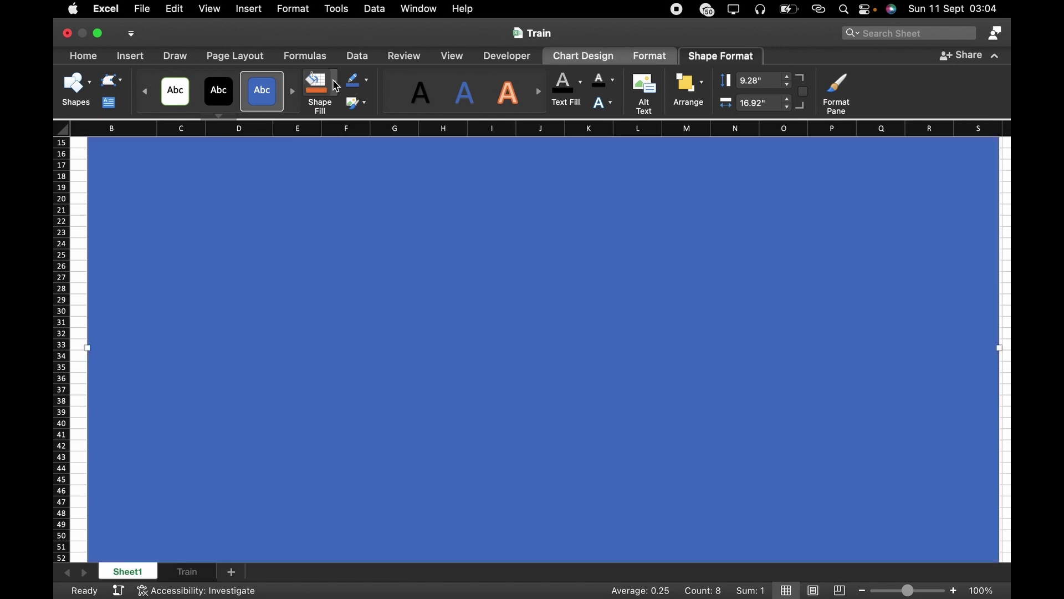
click(336, 86)
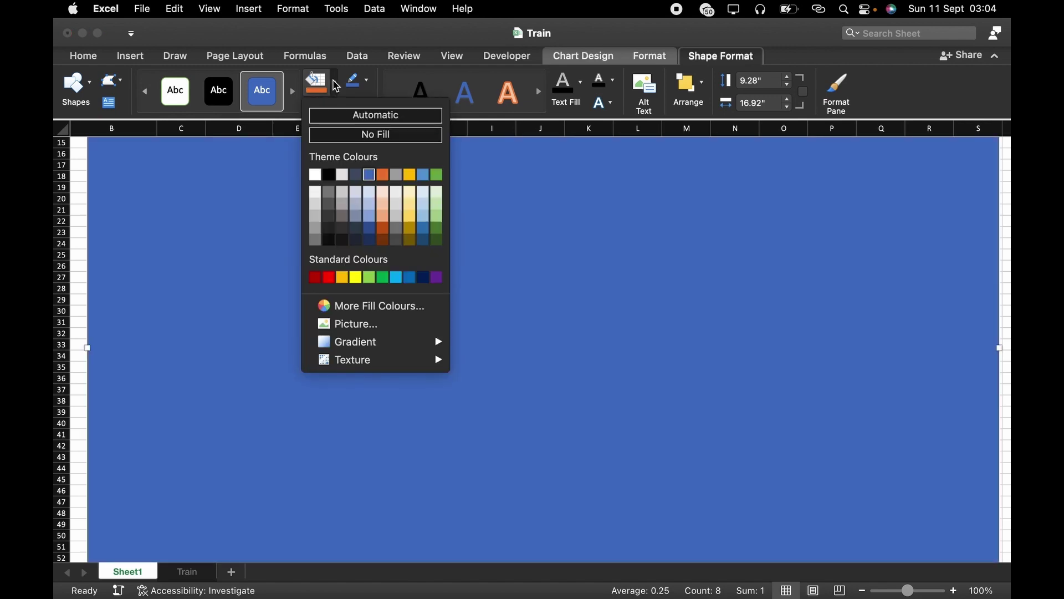
click(330, 176)
- Move the black rectangle aside to uncover the doughnut chart, and bring the chart to the front
scroll(671, 231, up, 5)
scroll(671, 232, right, 3)
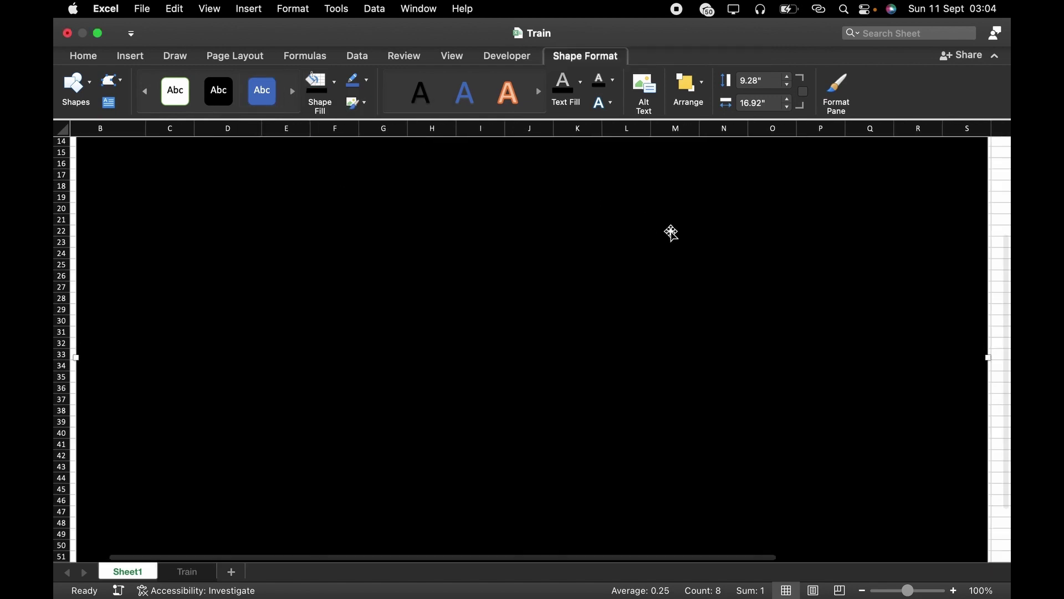
drag(619, 288, 956, 237)
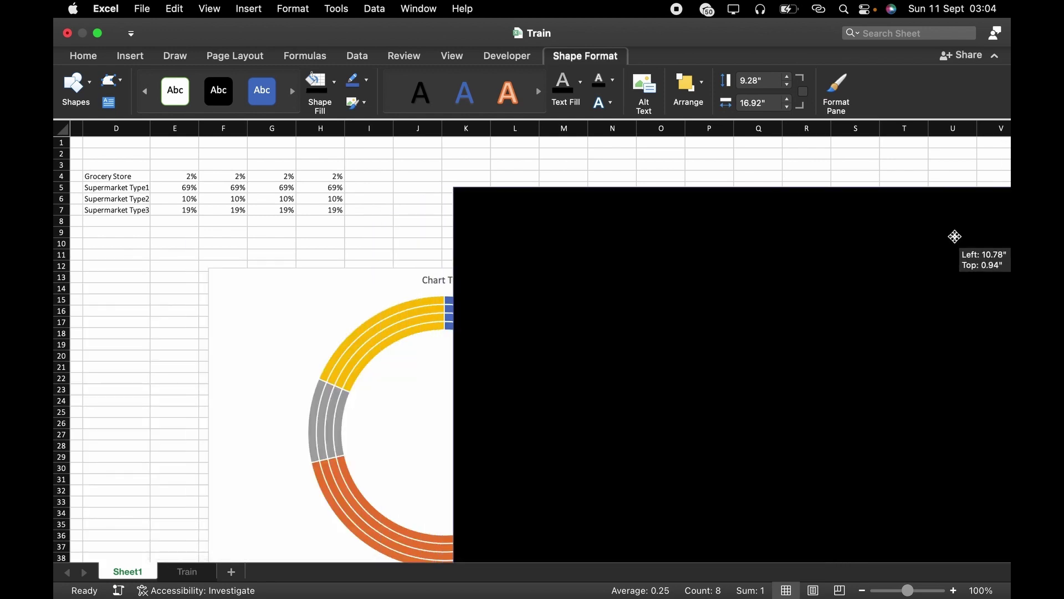
click(316, 304)
drag(252, 295, 230, 266)
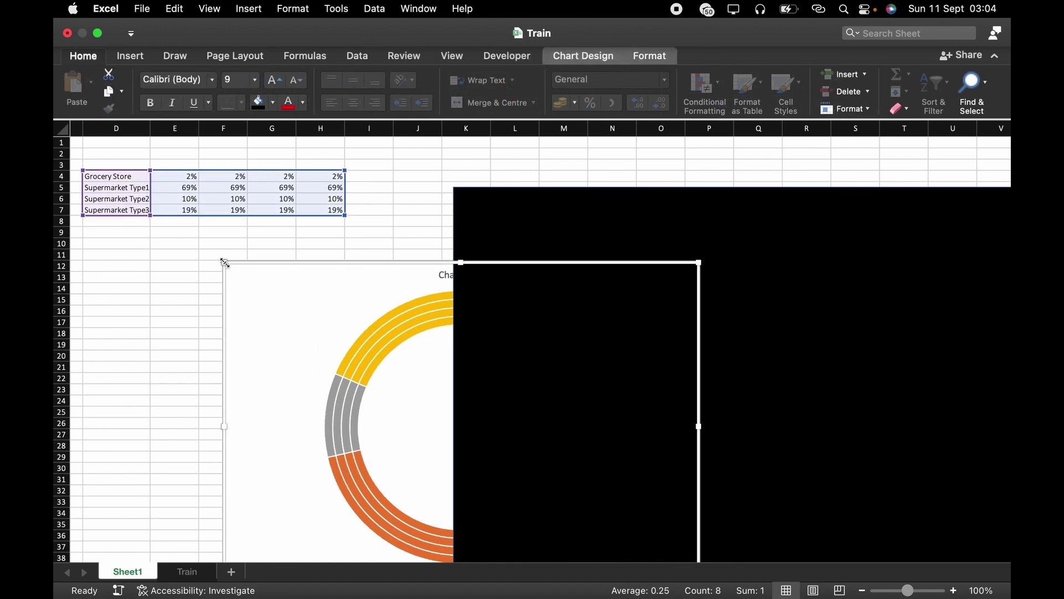
right_click(225, 261)
mouse_move(297, 317)
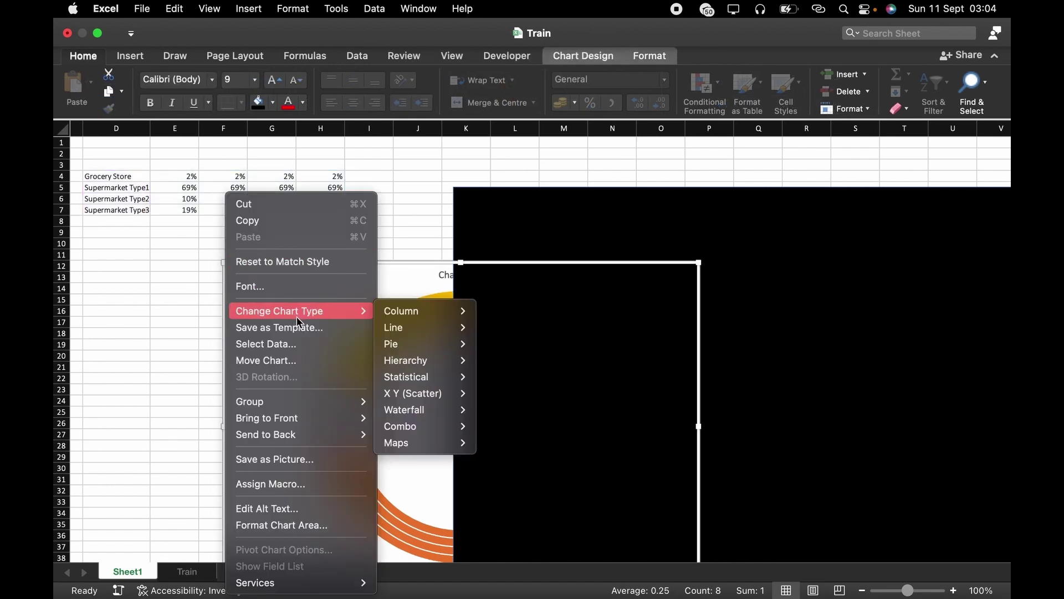
mouse_move(325, 419)
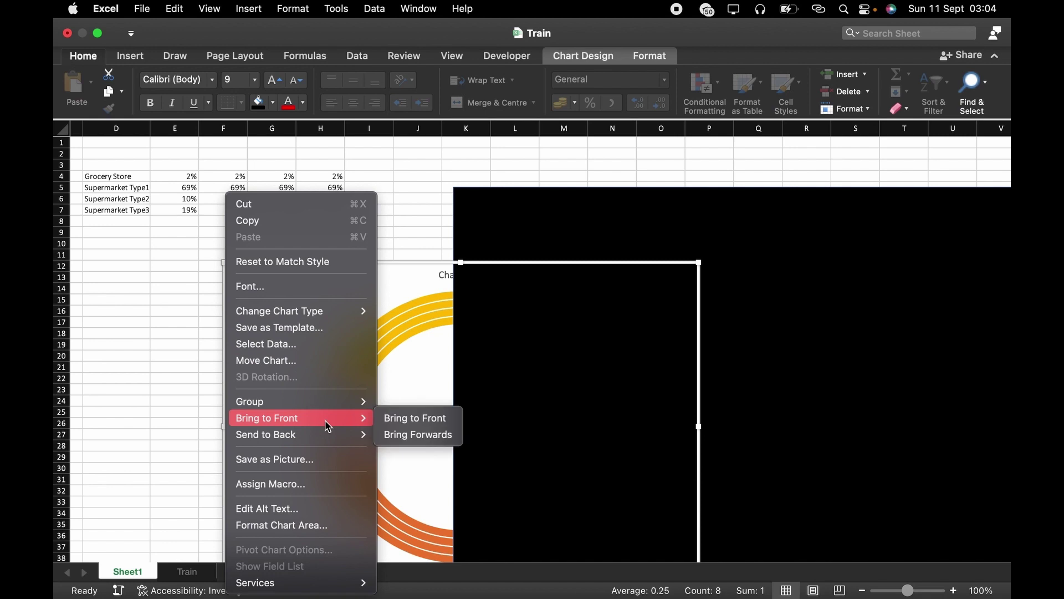
click(391, 418)
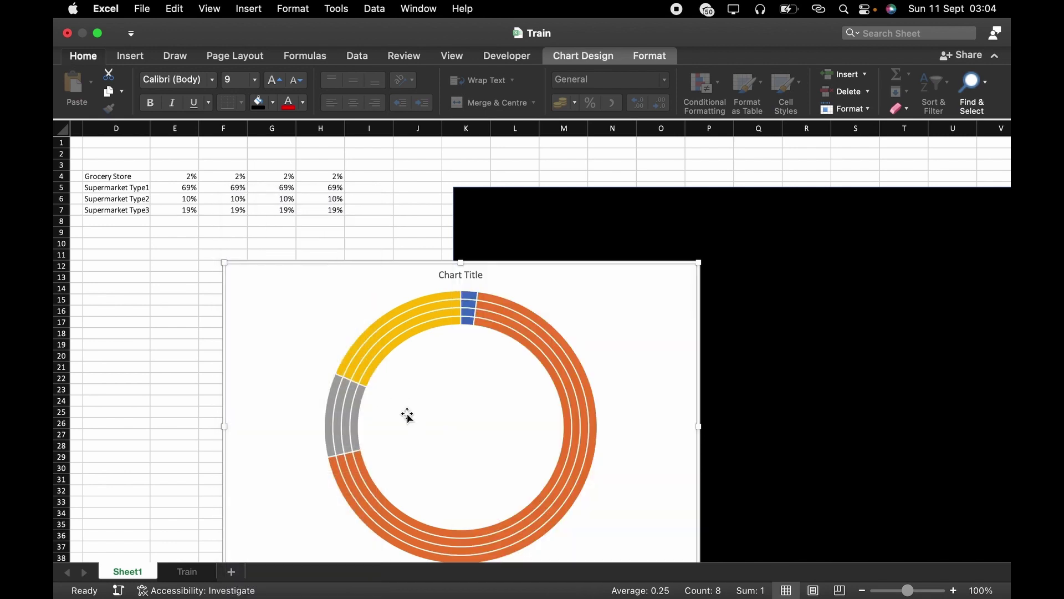
- Move the black rectangle behind the chart as a backdrop from row 1, collapse the ribbon and widen the rectangle to about column Z
drag(715, 241, 325, 164)
click(996, 56)
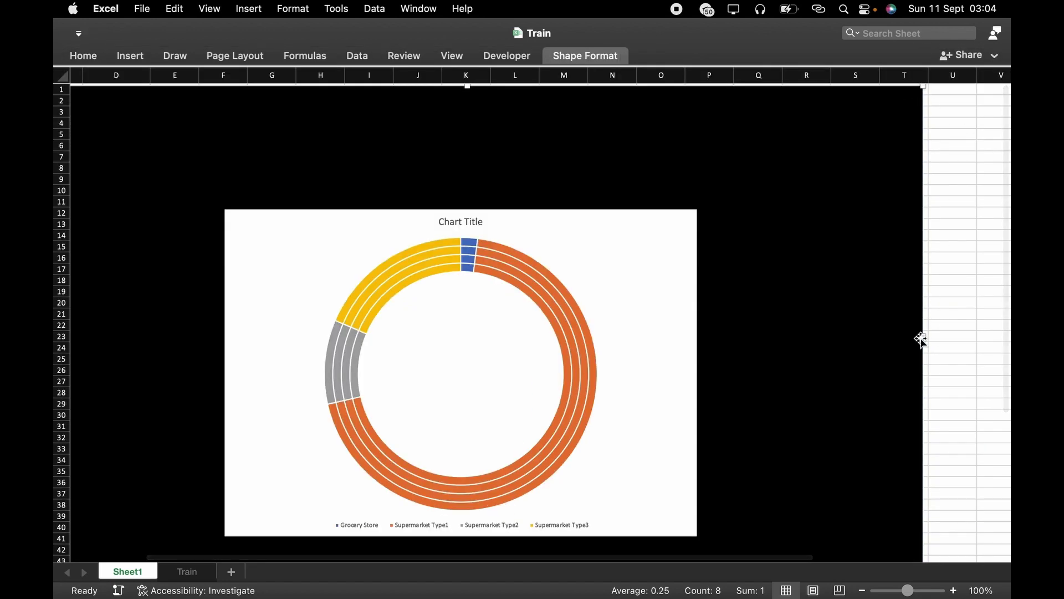
drag(923, 337, 1008, 358)
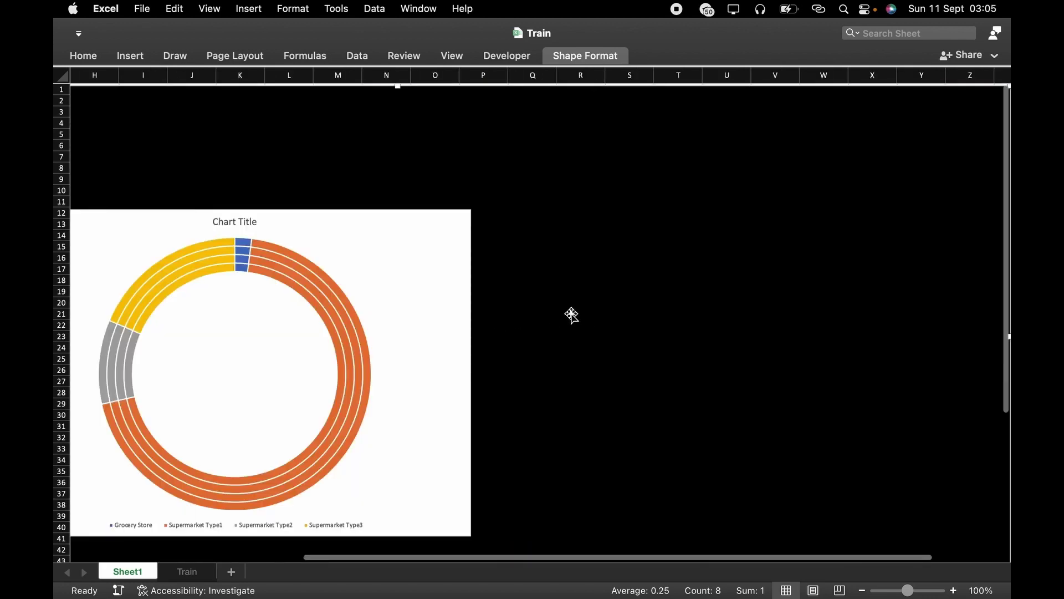
- Set the doughnut chart's area to no fill and no border line
scroll(565, 328, right, 2)
scroll(565, 328, left, 5)
scroll(568, 322, down, 4)
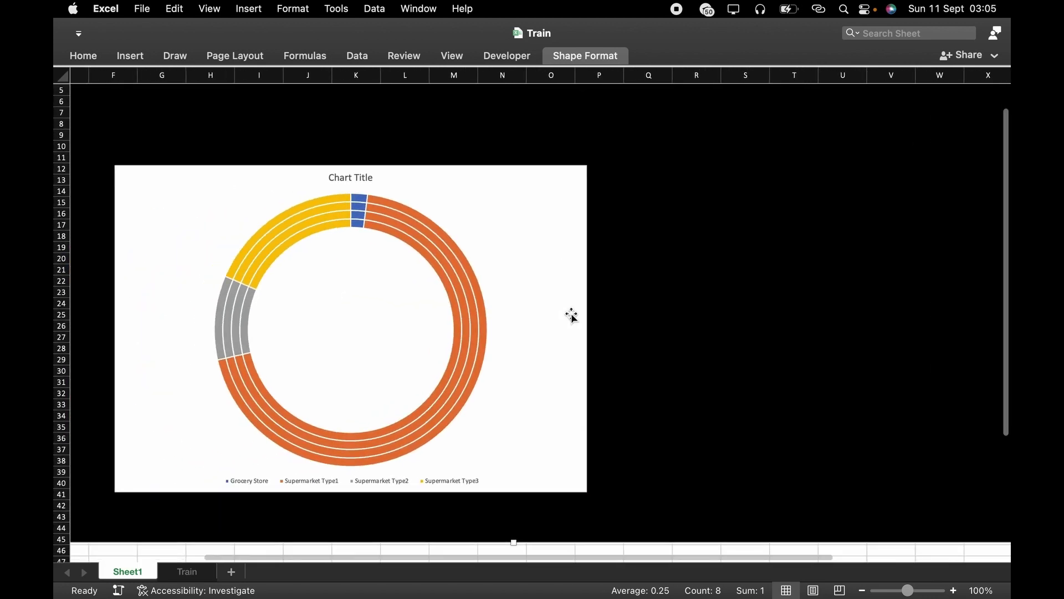
click(541, 313)
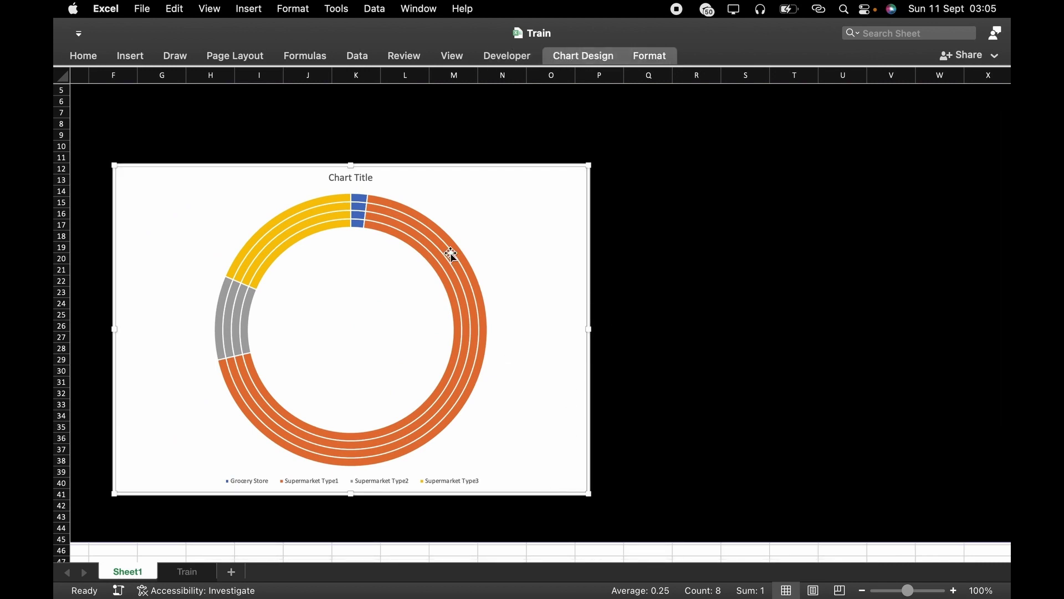
right_click(590, 166)
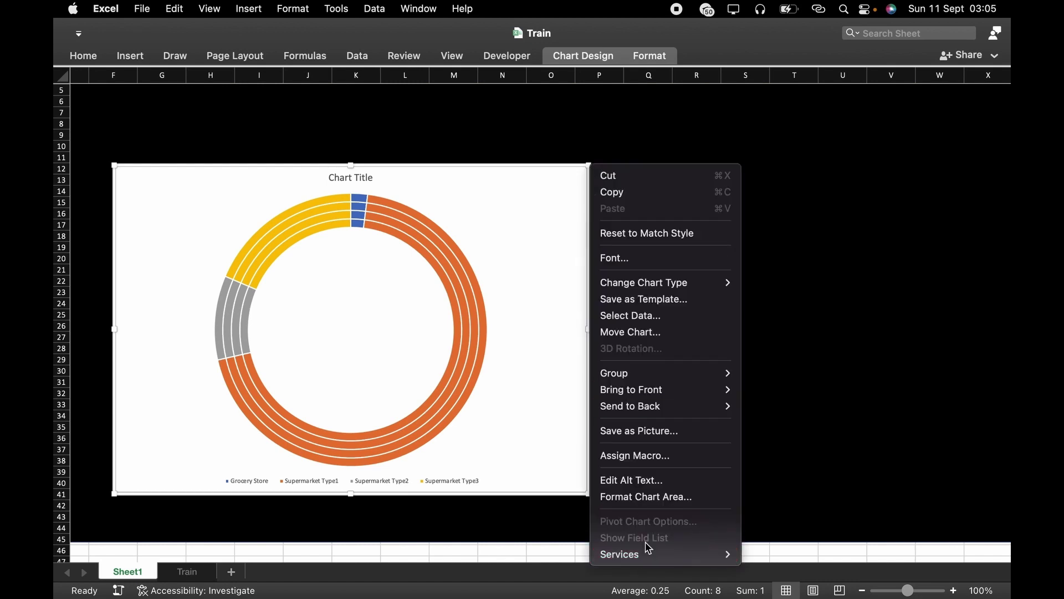
click(655, 499)
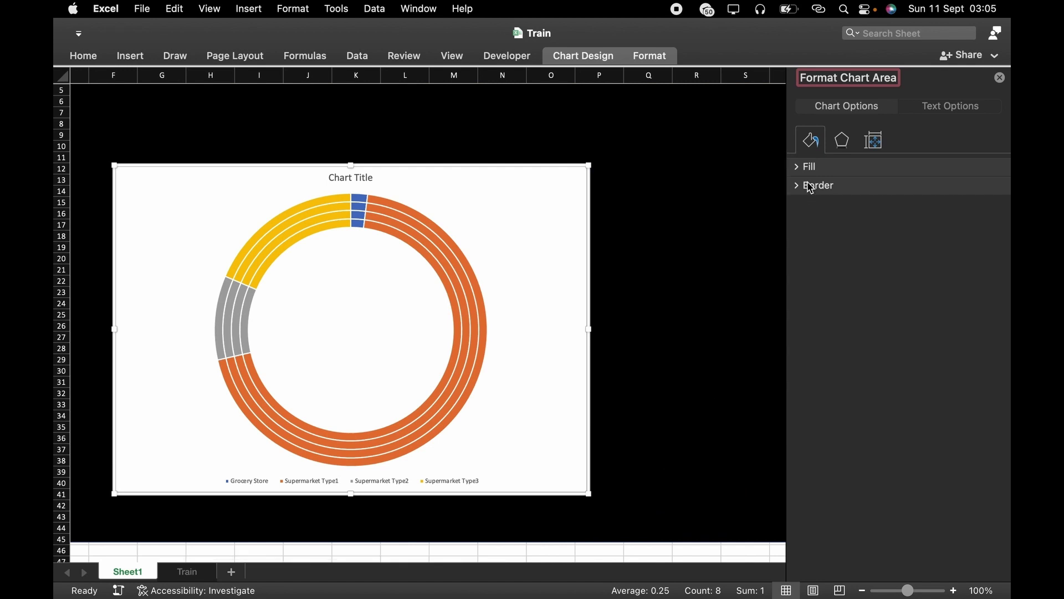
click(799, 168)
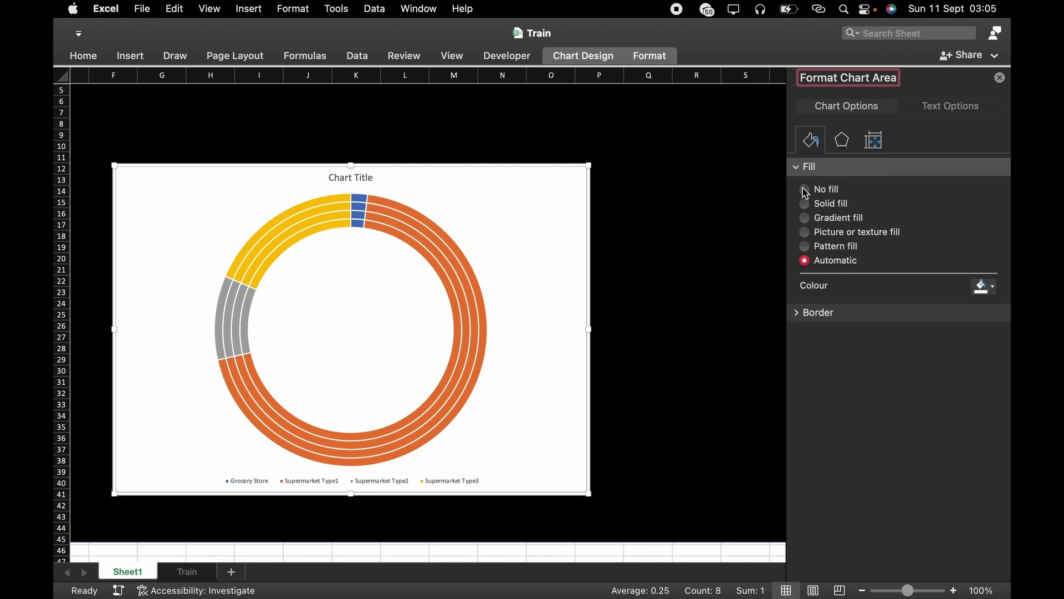
click(805, 190)
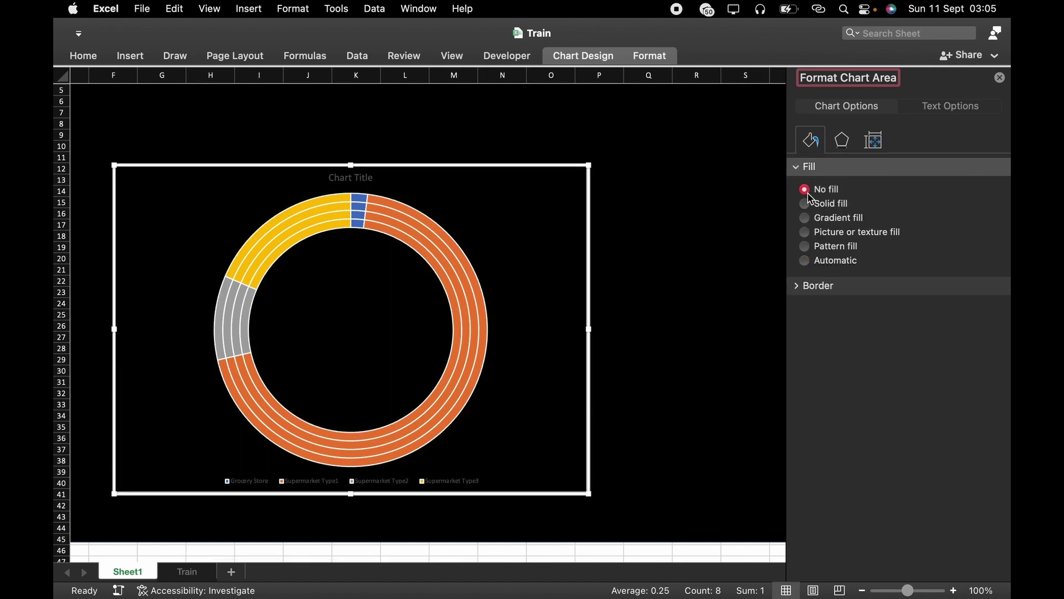
click(799, 286)
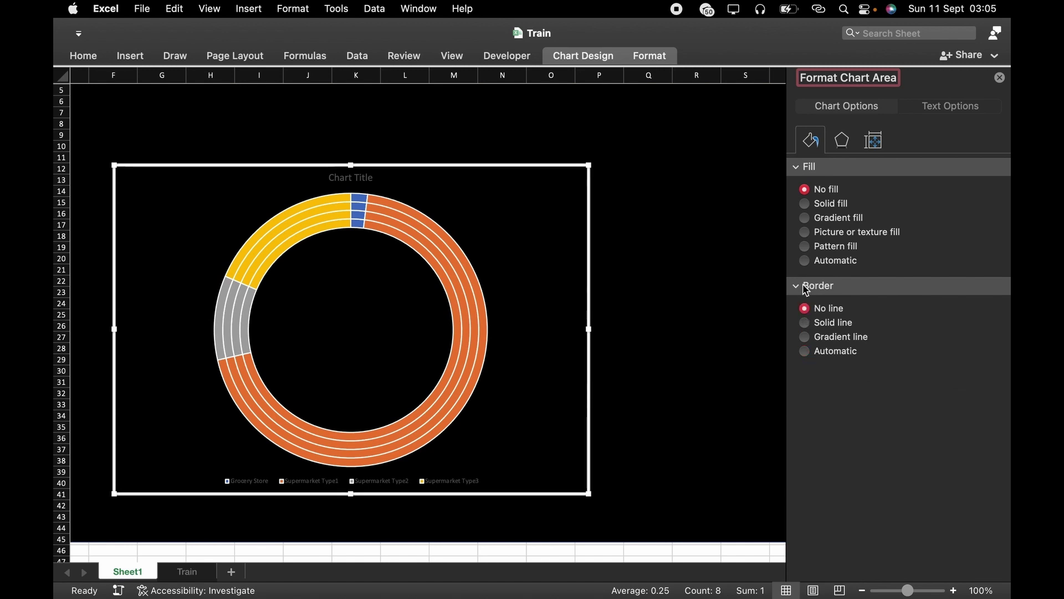
click(802, 287)
click(798, 166)
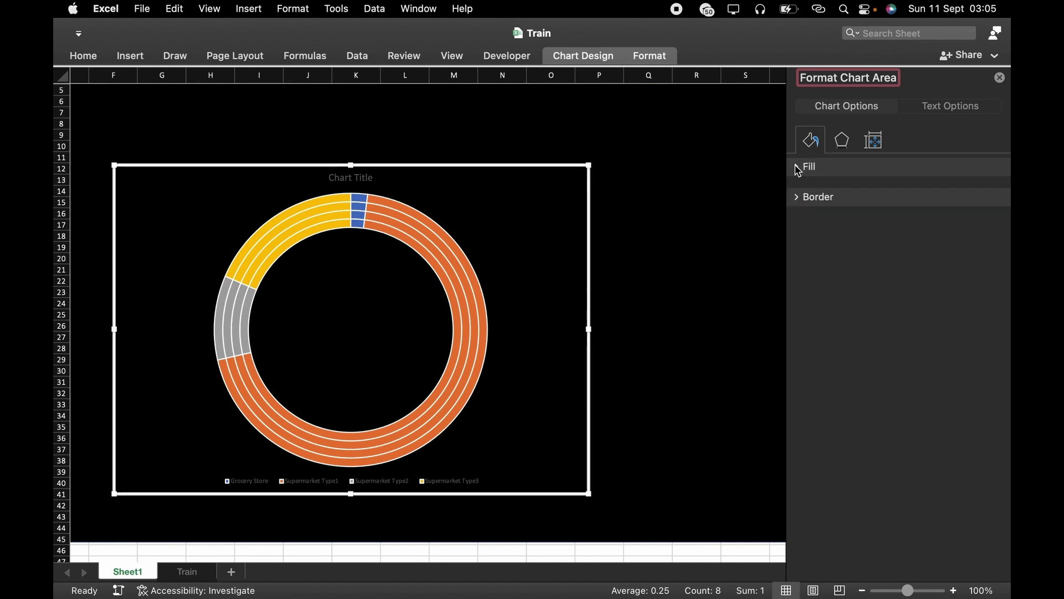
- Remove the border lines from all four rings of the doughnut chart, from the outermost ring inward
click(270, 233)
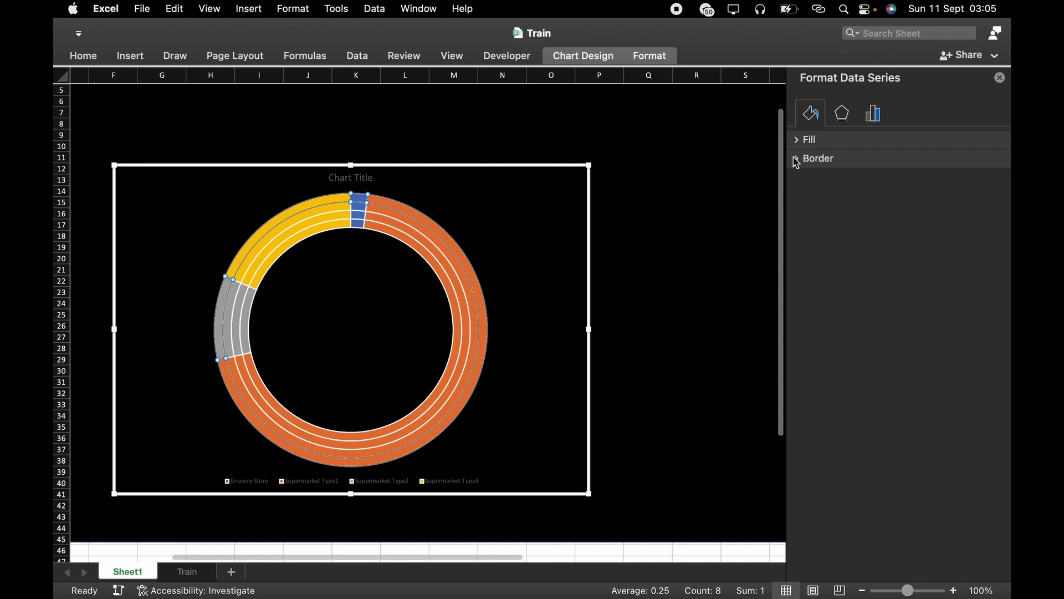
click(802, 160)
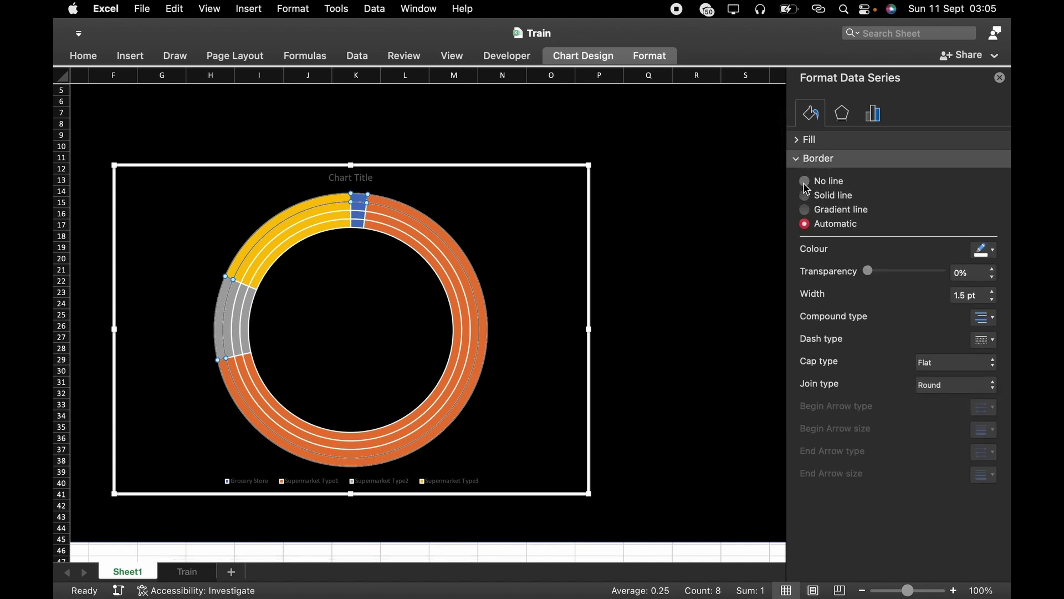
click(298, 225)
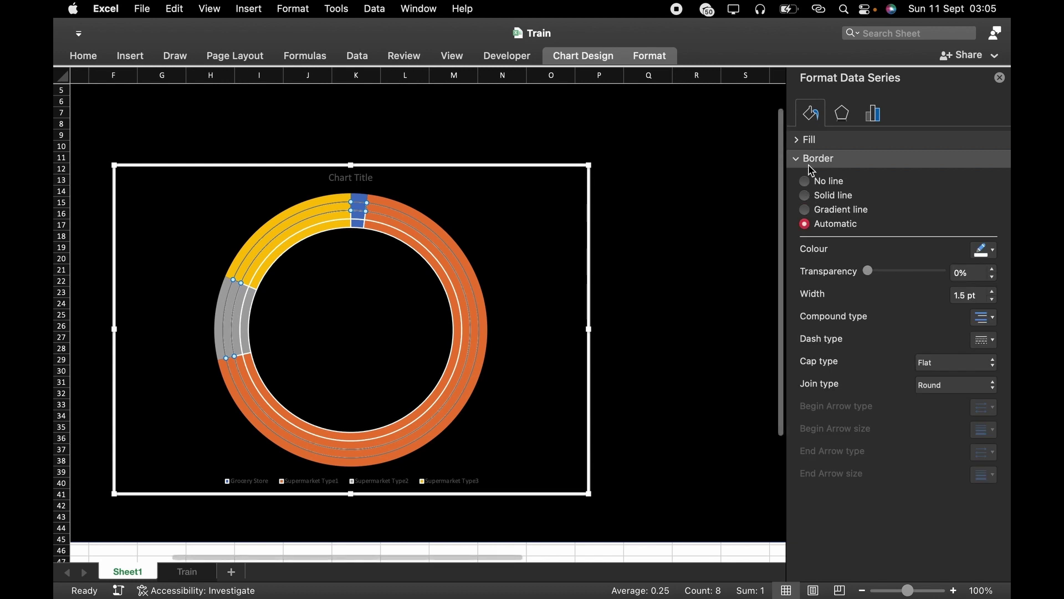
click(804, 181)
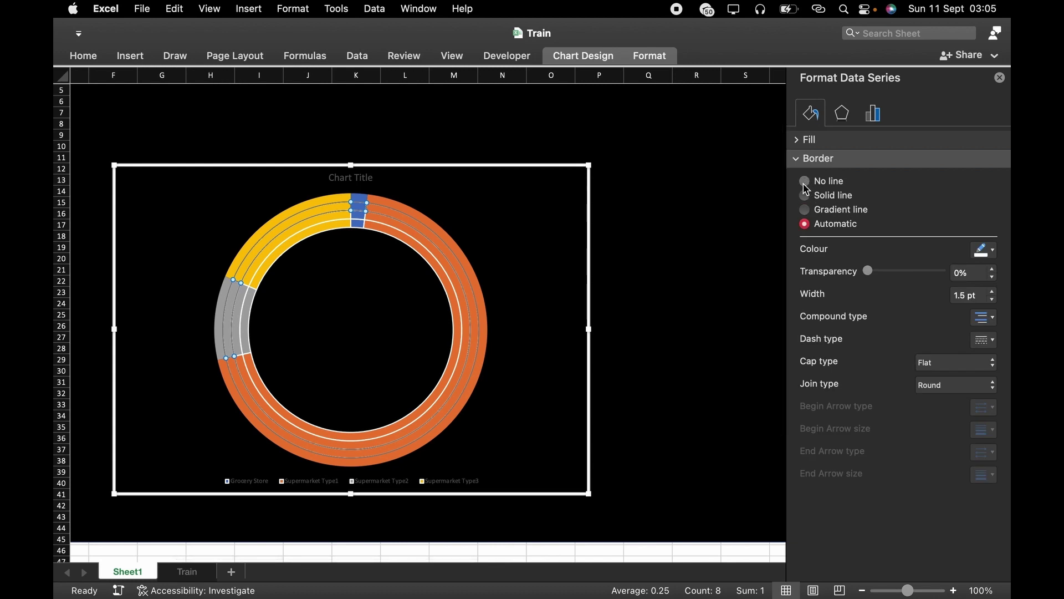
click(287, 239)
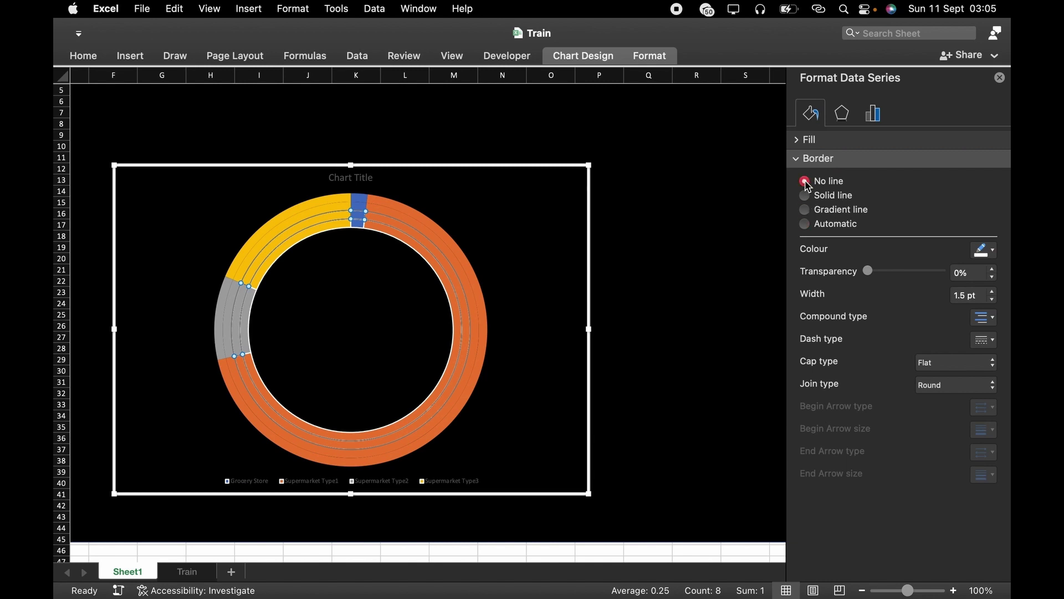
mouse_move(288, 256)
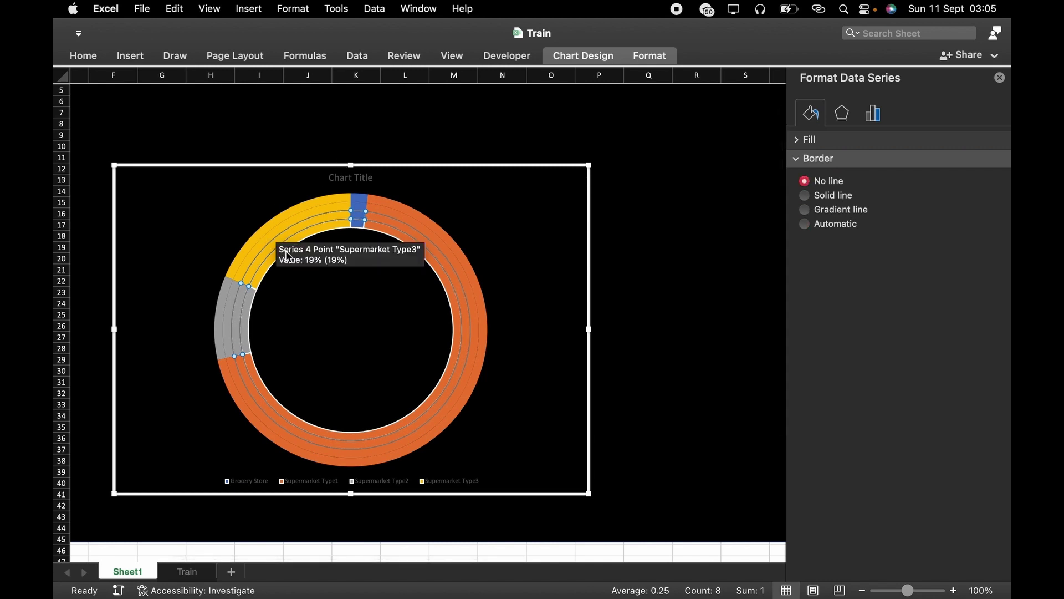
click(263, 275)
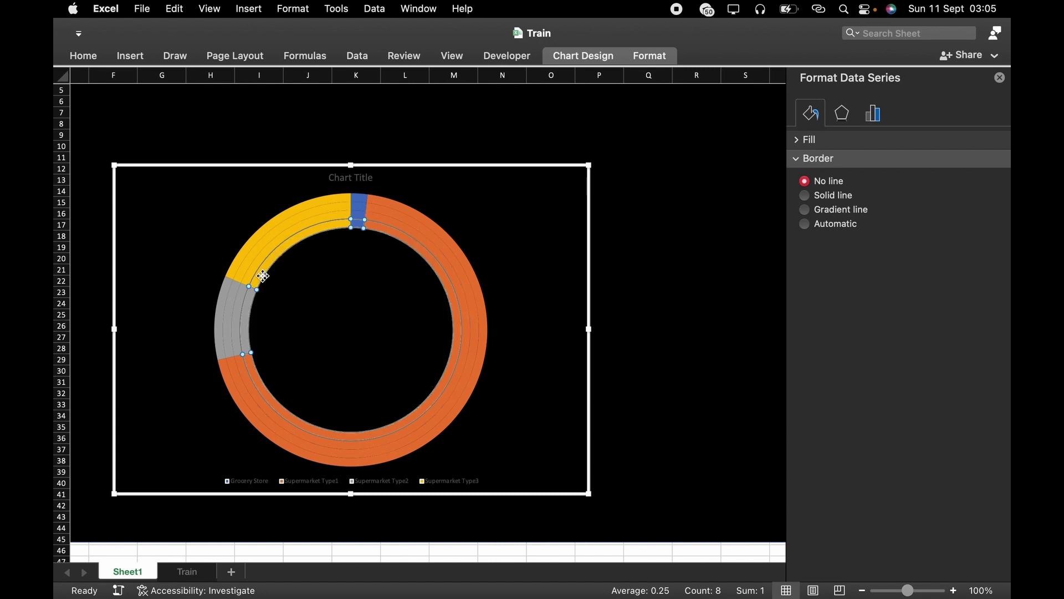
click(805, 182)
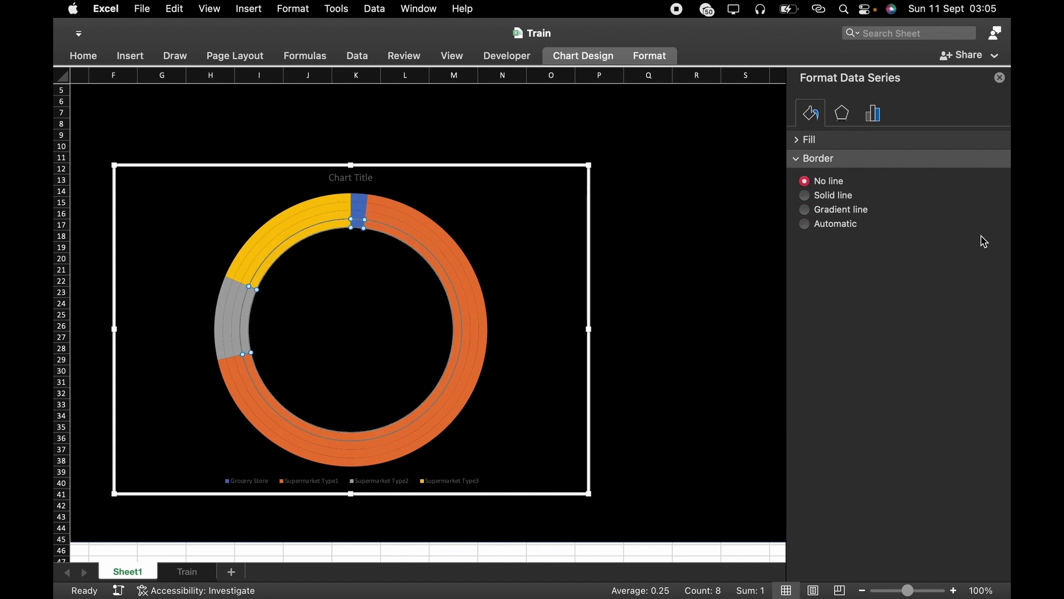
- Set the Grocery Store slice of the outermost ring to no fill
mouse_move(222, 316)
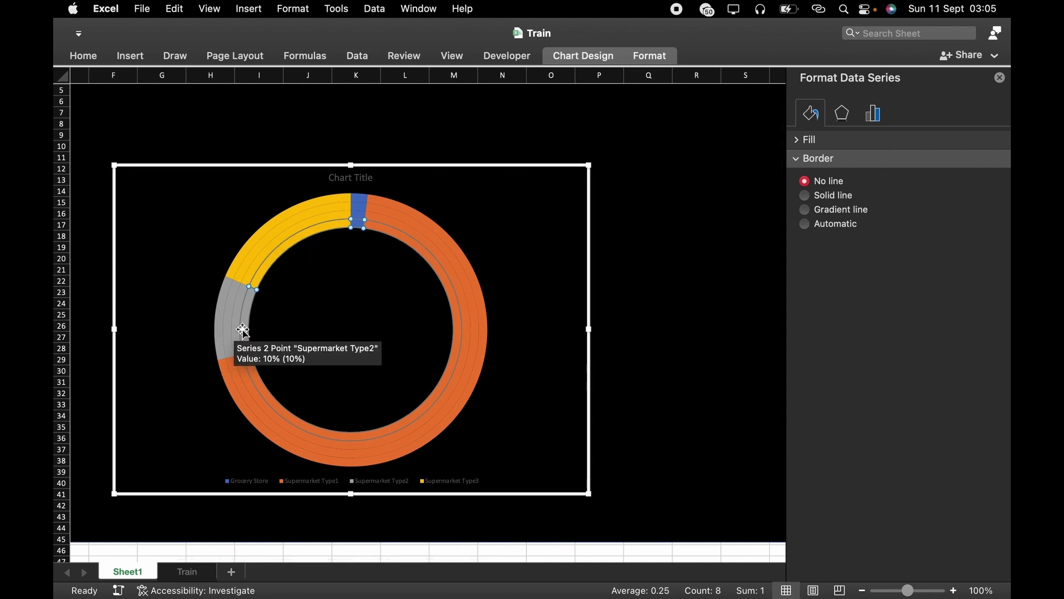
click(357, 217)
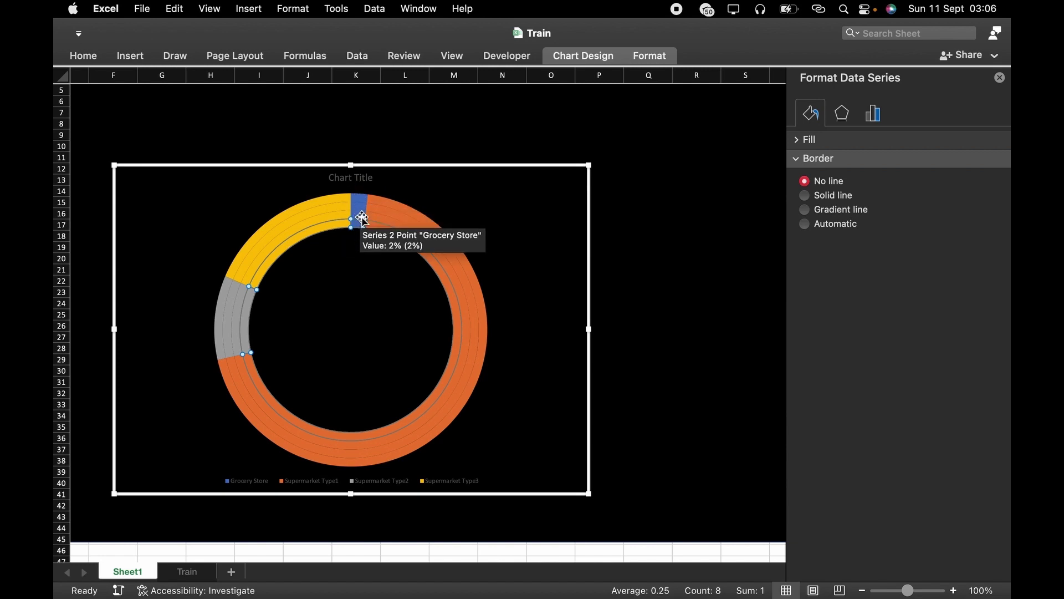
click(355, 204)
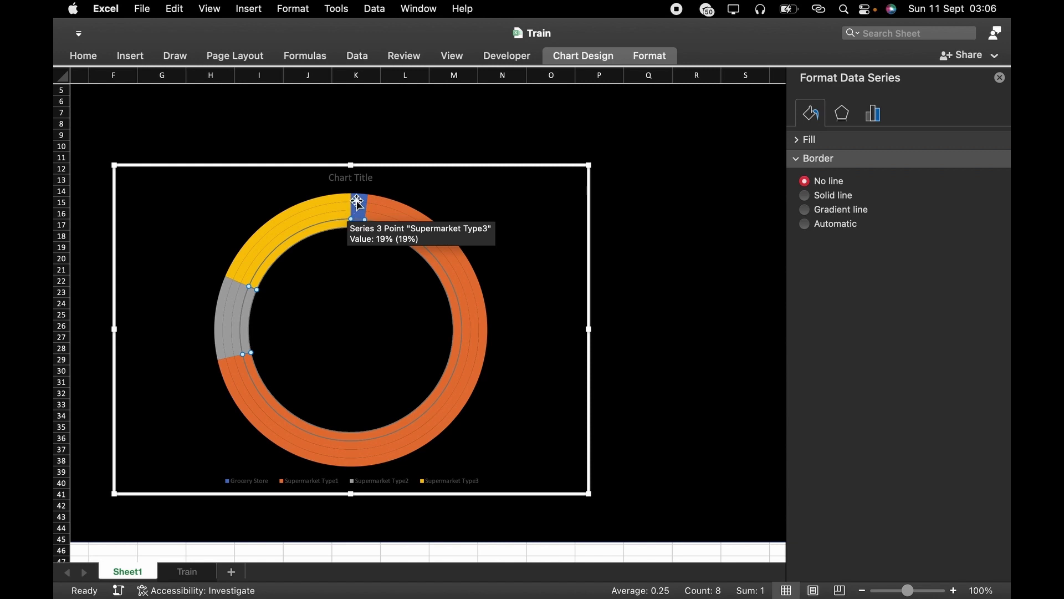
click(361, 195)
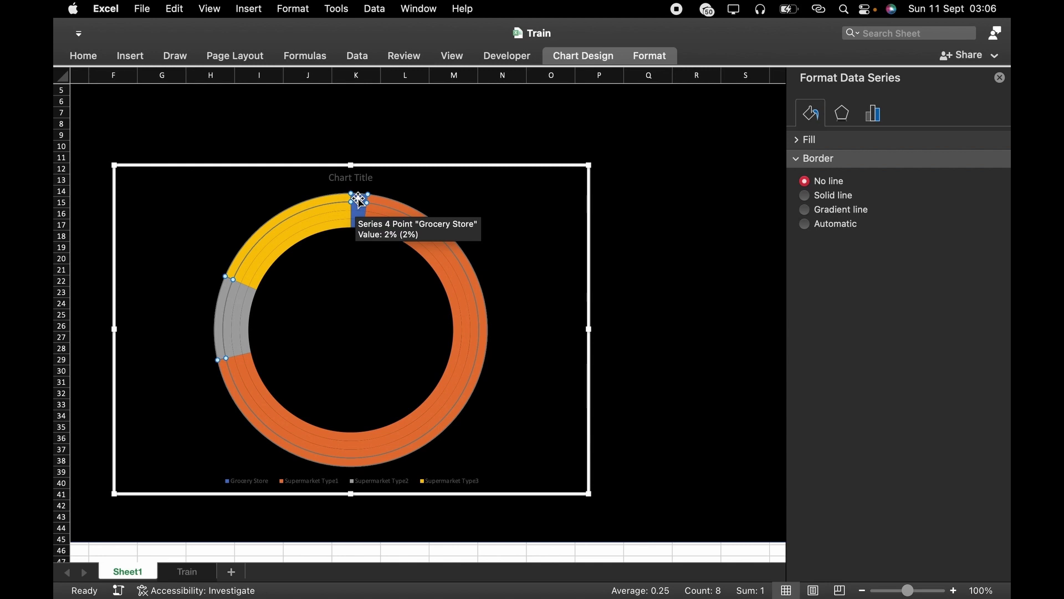
click(359, 199)
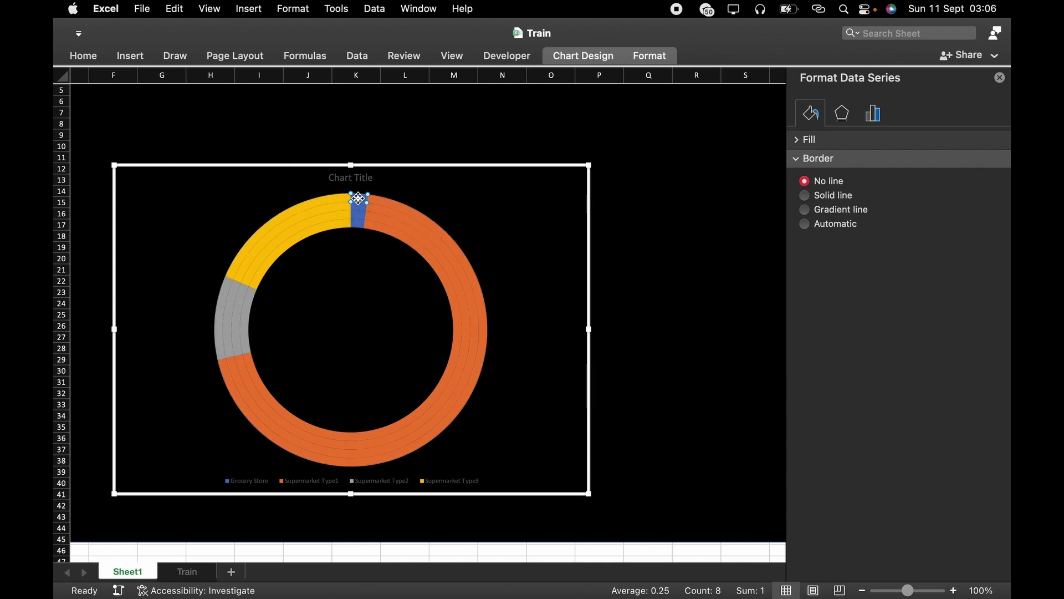
click(799, 139)
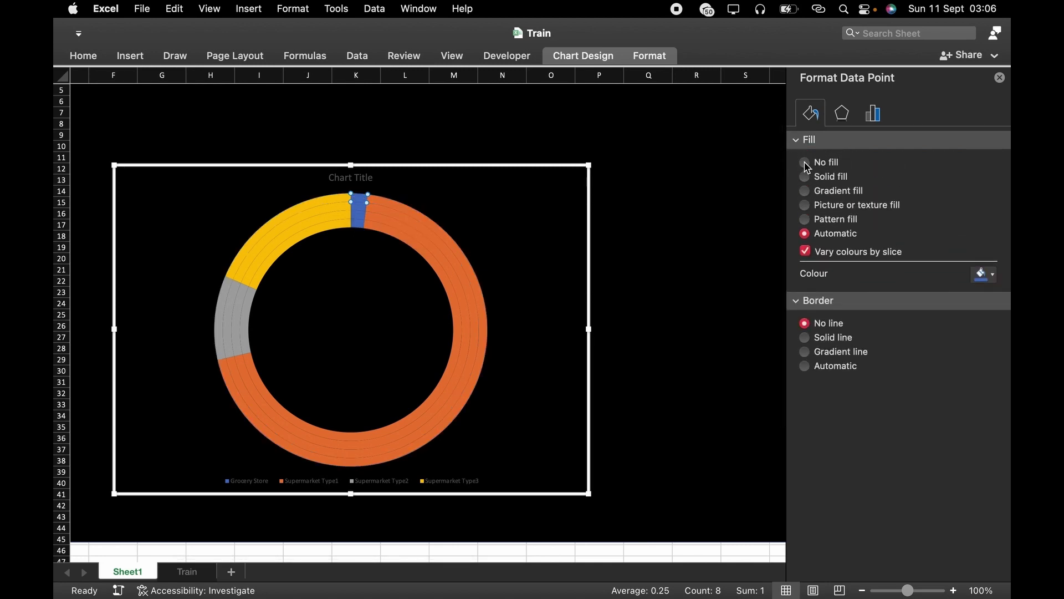
click(805, 163)
- Set the Grocery Store slices of the second and third rings from the outside to no fill
click(356, 205)
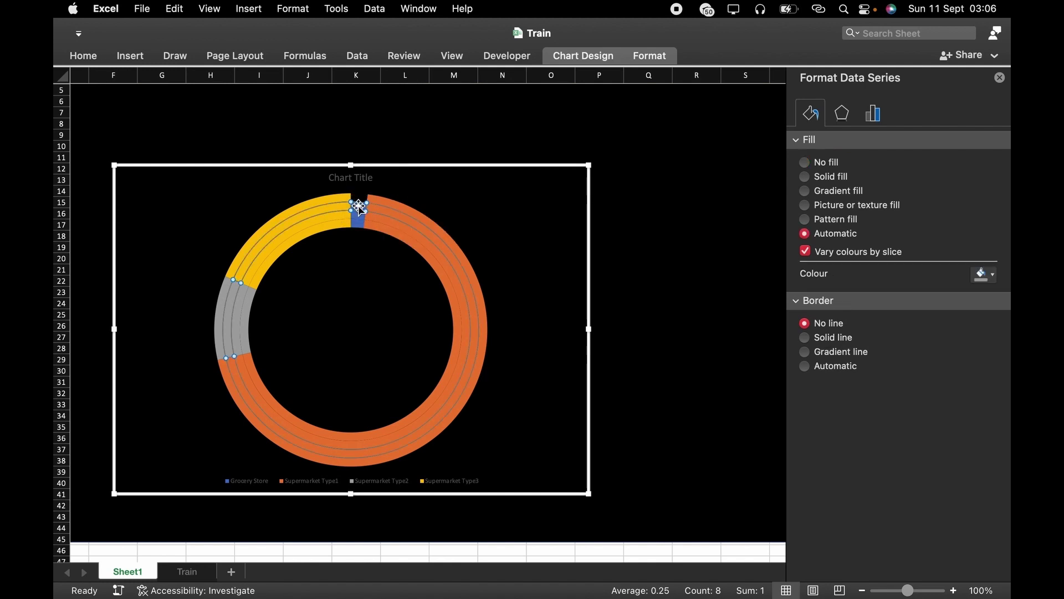
click(359, 208)
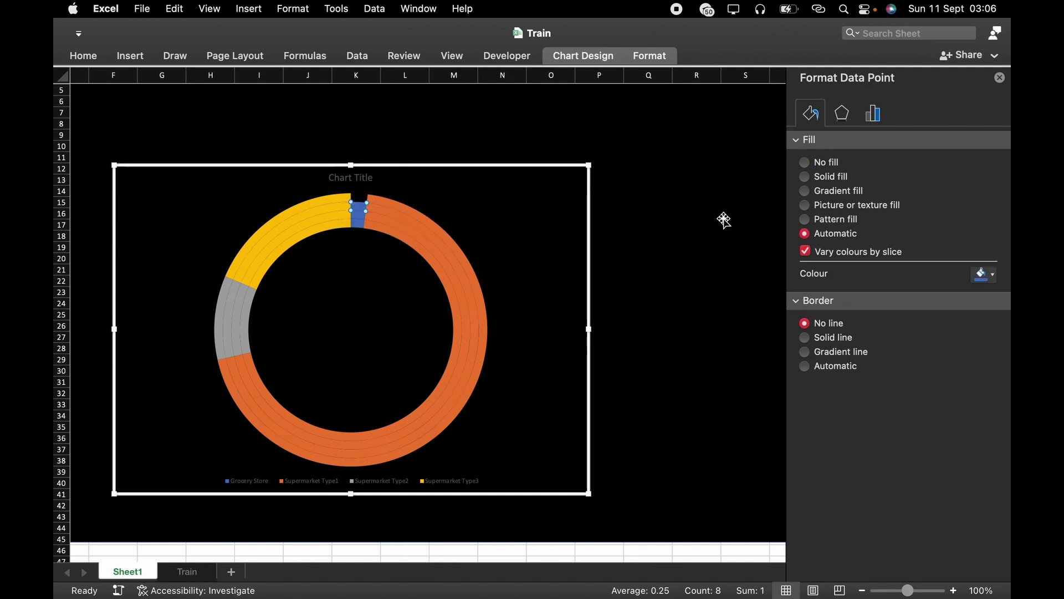
click(805, 162)
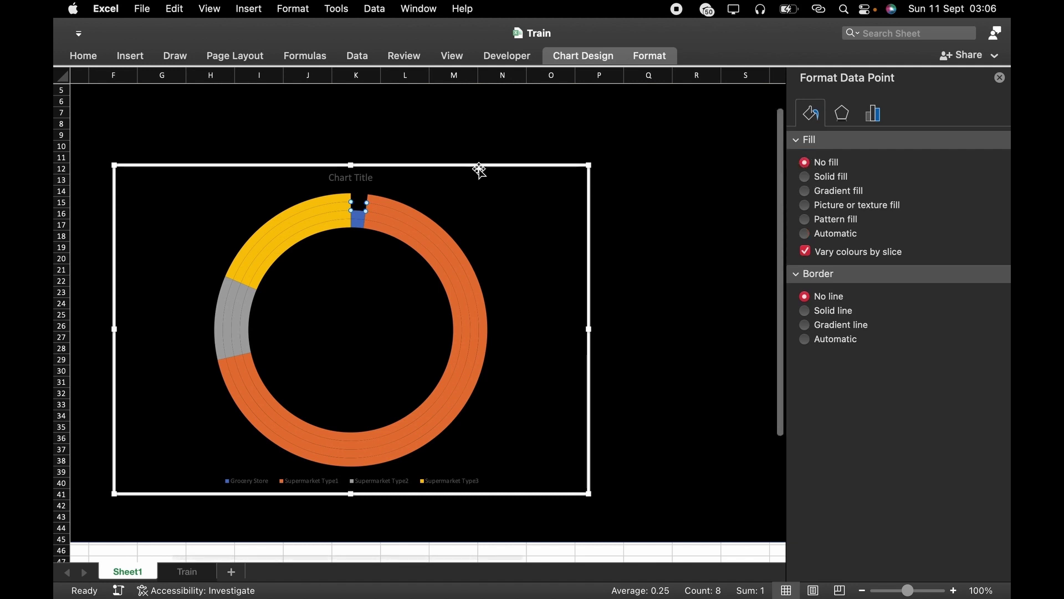
click(360, 215)
click(361, 214)
click(806, 163)
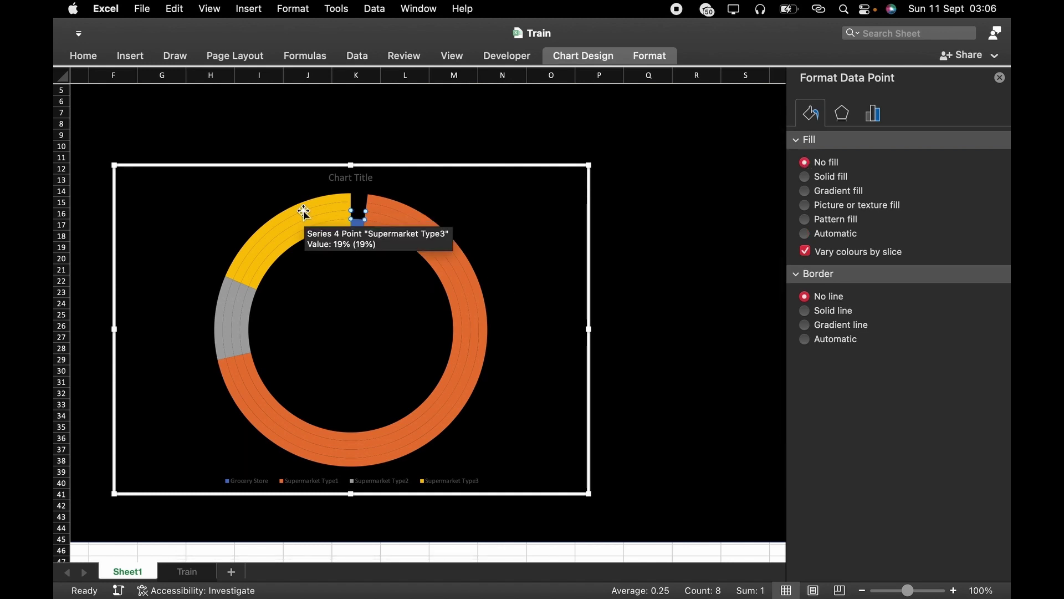
- Set the Supermarket Type3 slices of the two outermost rings to no fill
click(321, 202)
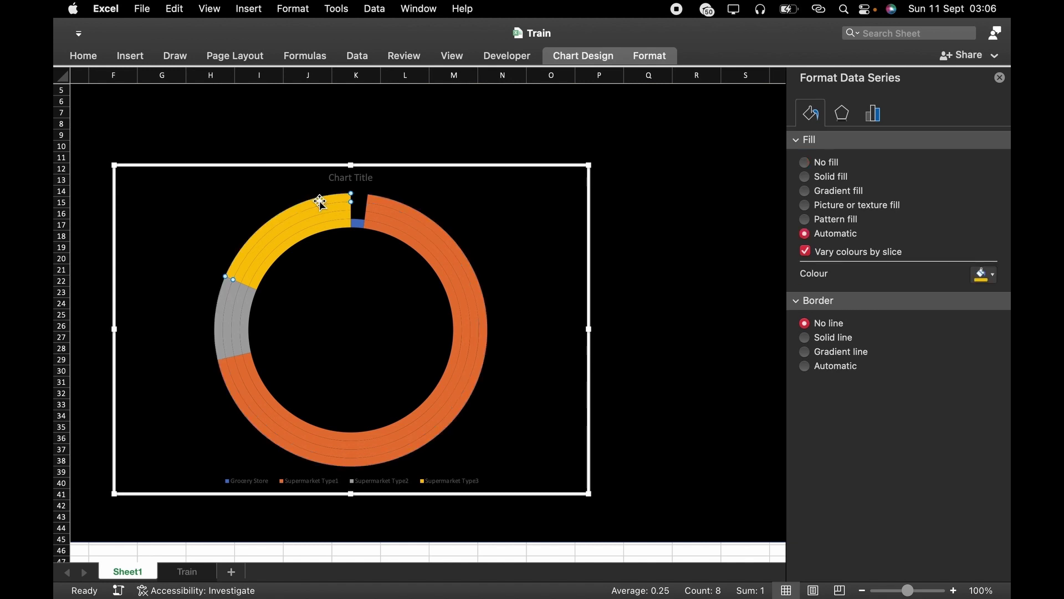
click(805, 162)
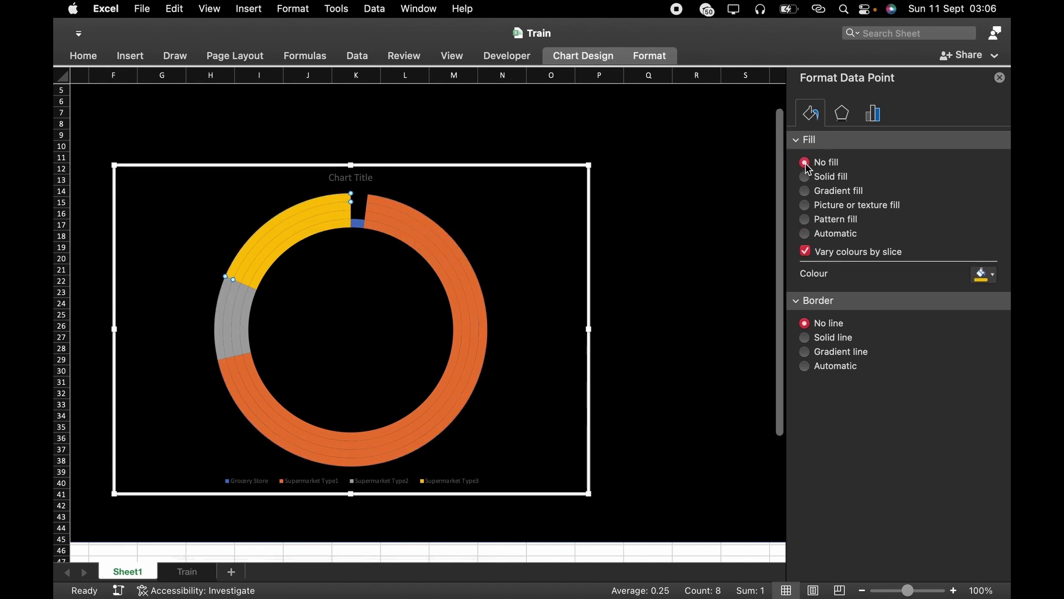
click(311, 216)
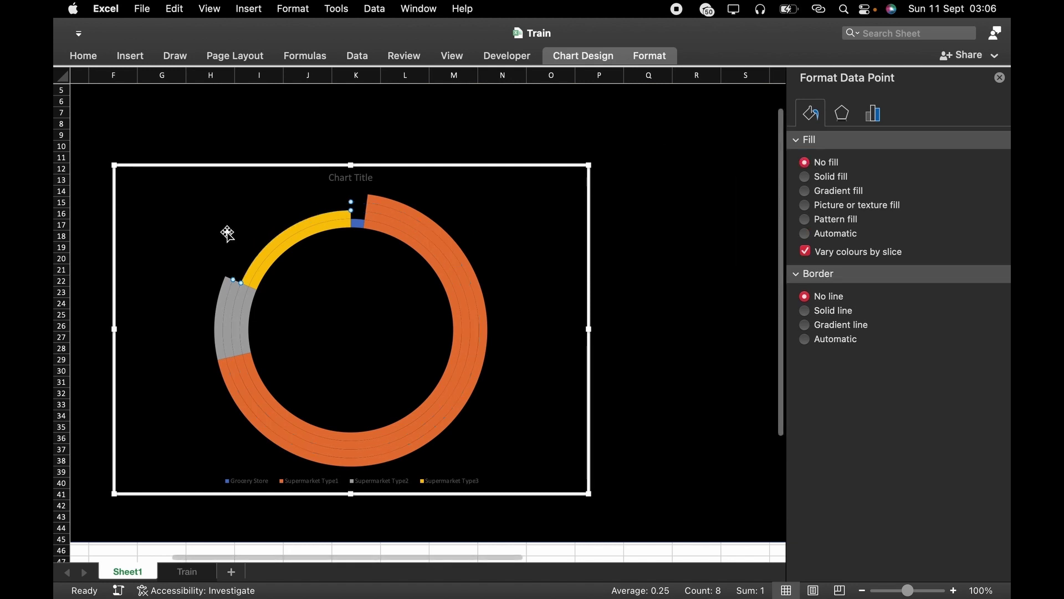
- Set the Supermarket Type2 slice of the outermost ring to no fill and close the formatting pane
click(225, 291)
click(224, 291)
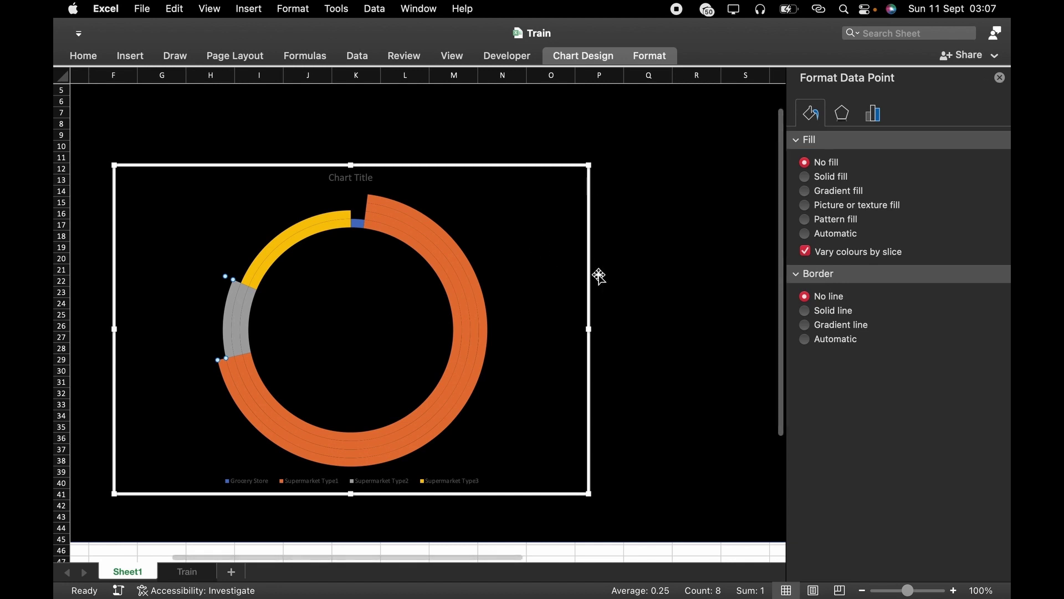
scroll(599, 275, down, 2)
scroll(599, 275, up, 3)
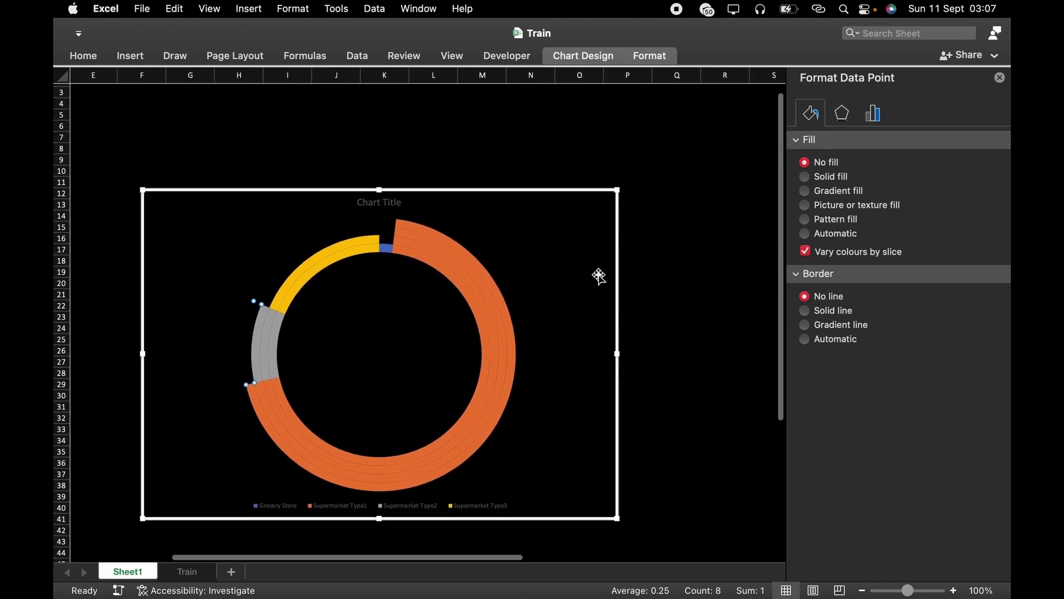
click(1000, 78)
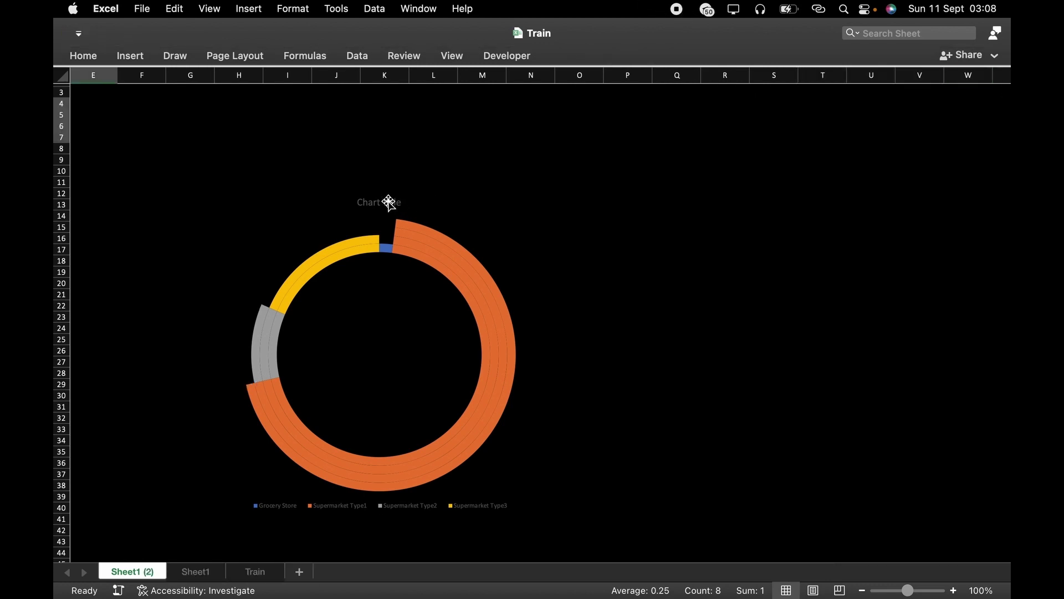
- Delete the chart title and enlarge the chart up to about row 7 and across to column Q
click(388, 202)
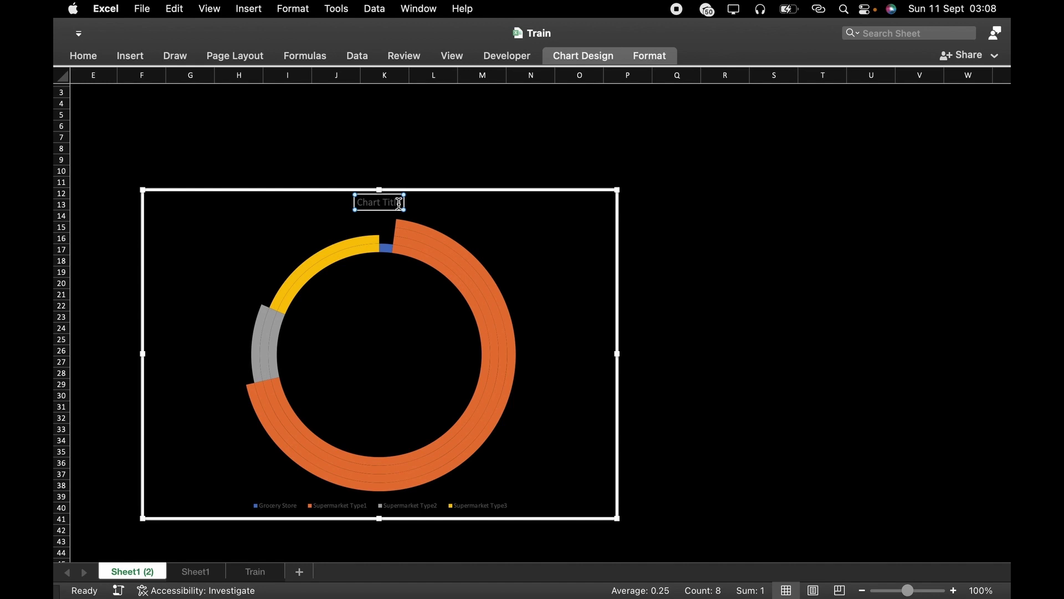
key(BackSpace)
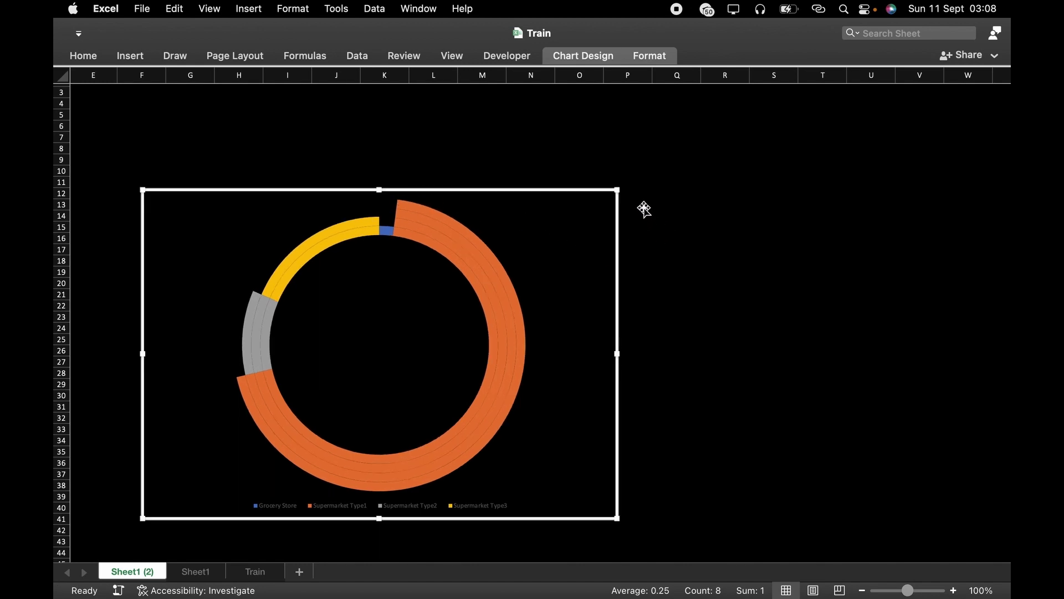
drag(614, 189, 673, 133)
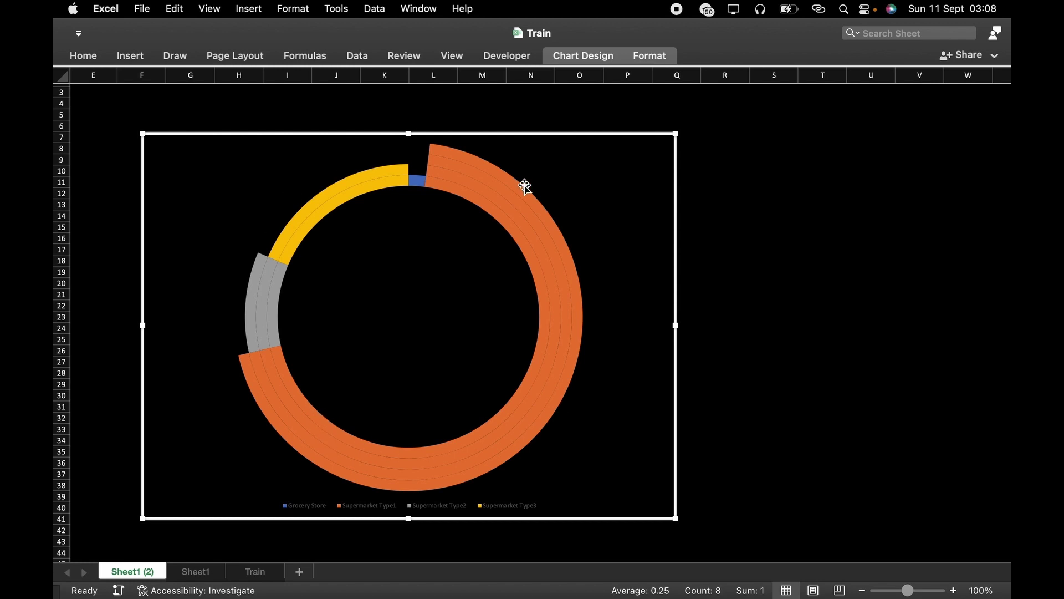
- Add data labels to the second ring from the outside (Series 3) and enlarge the chart to about row 3 and column R
mouse_move(536, 215)
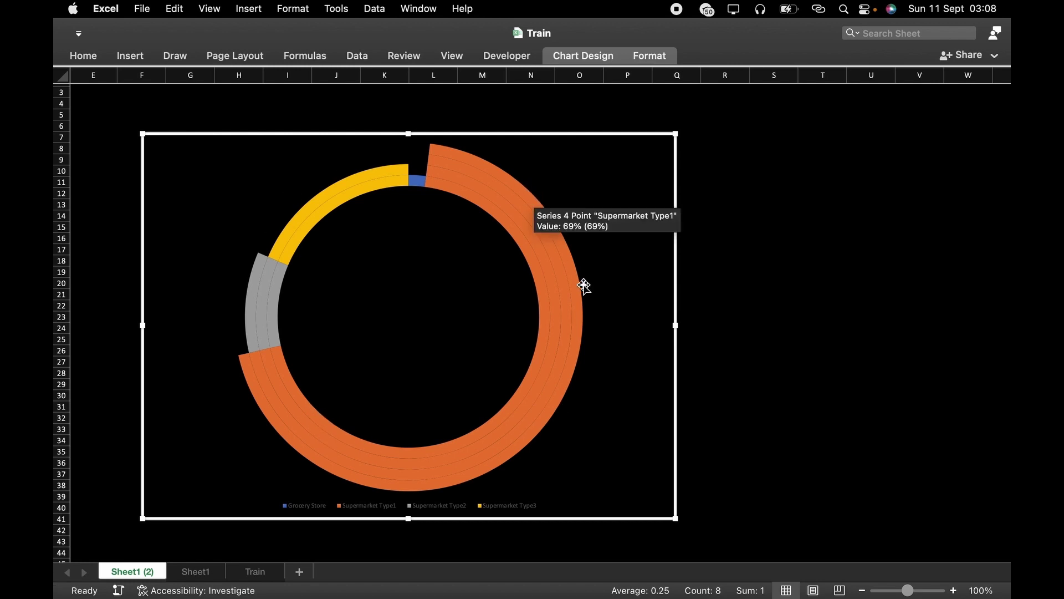
click(566, 370)
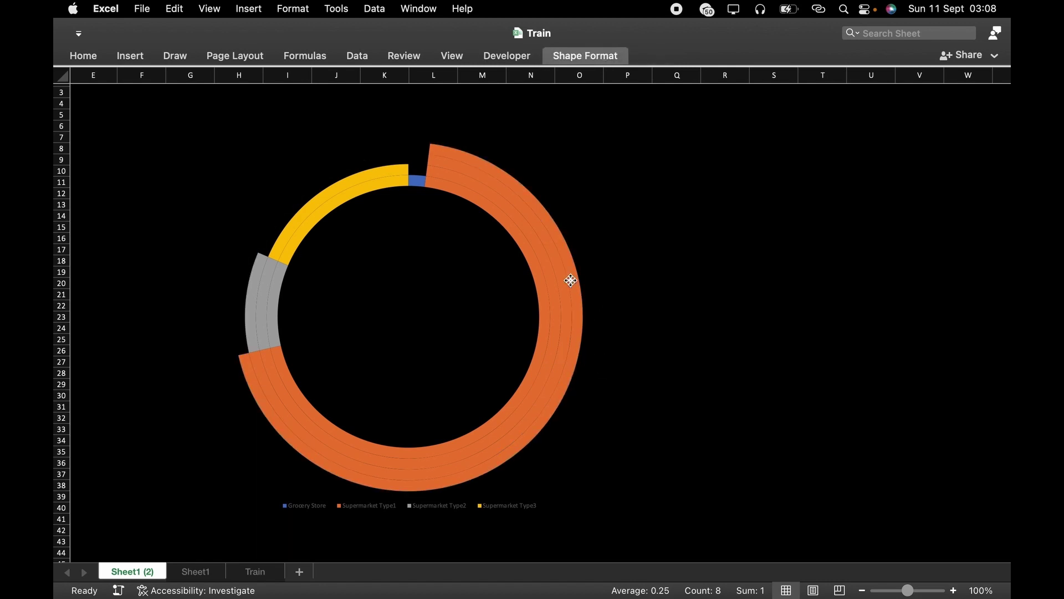
right_click(678, 135)
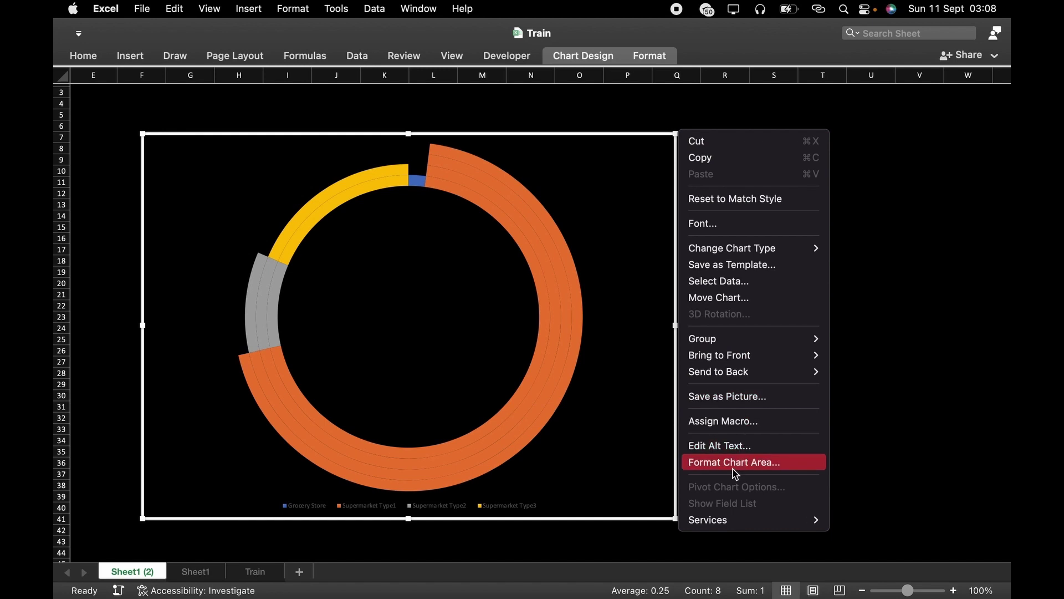
click(575, 351)
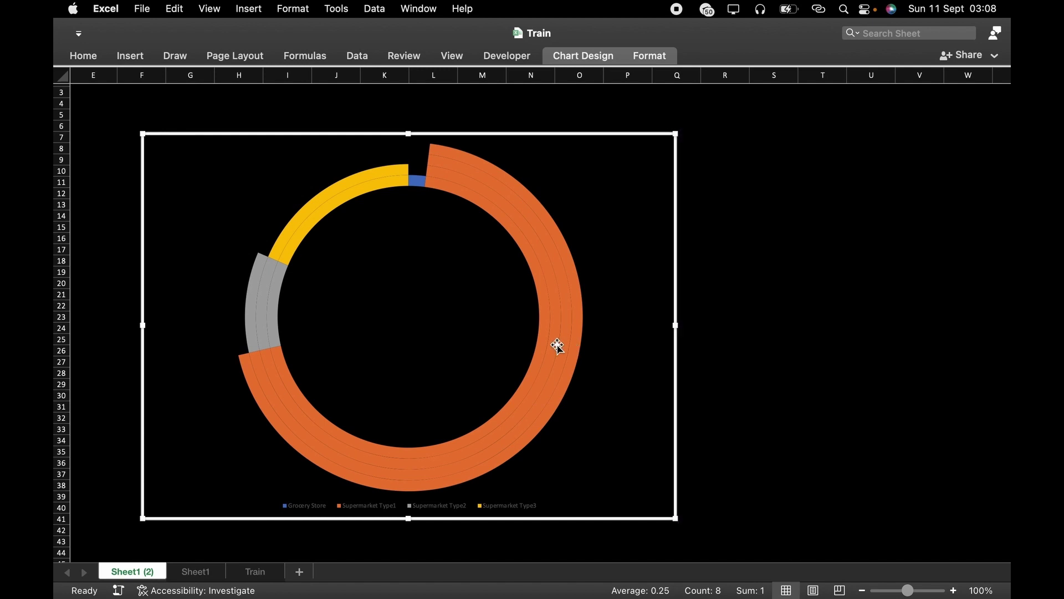
right_click(557, 347)
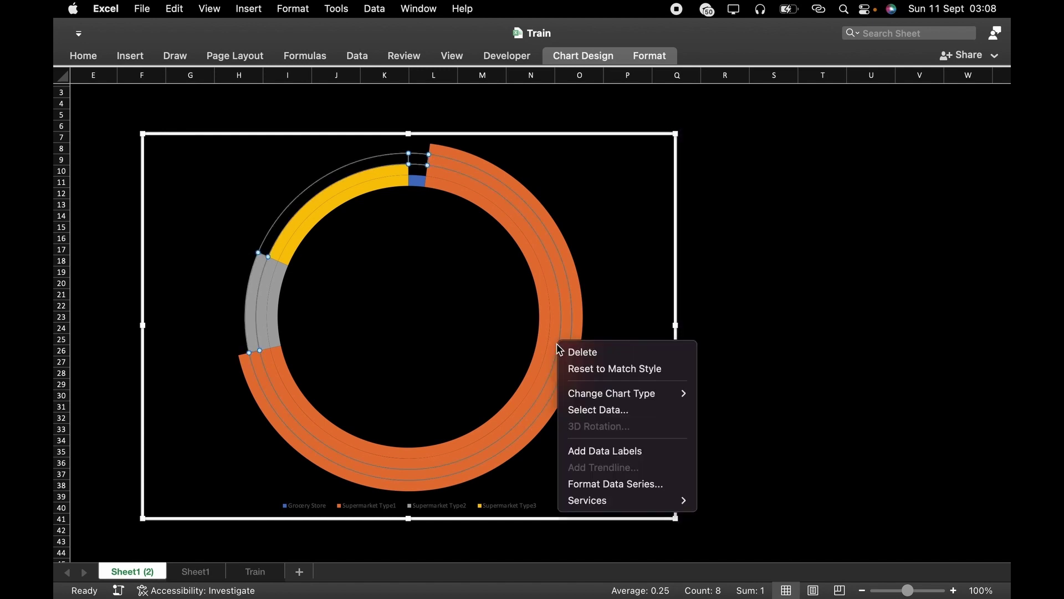
click(613, 457)
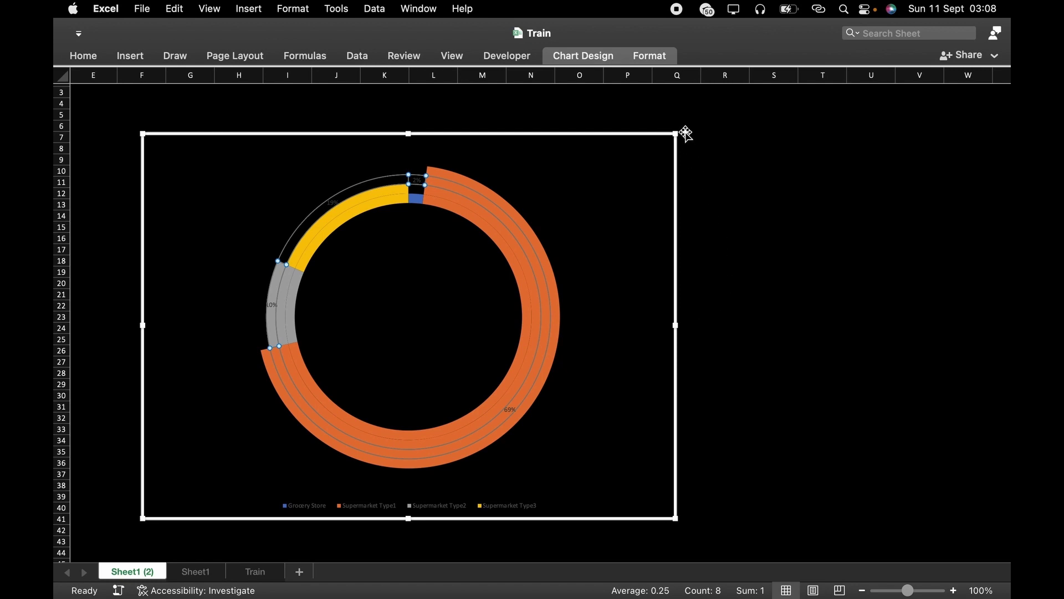
drag(677, 134, 720, 92)
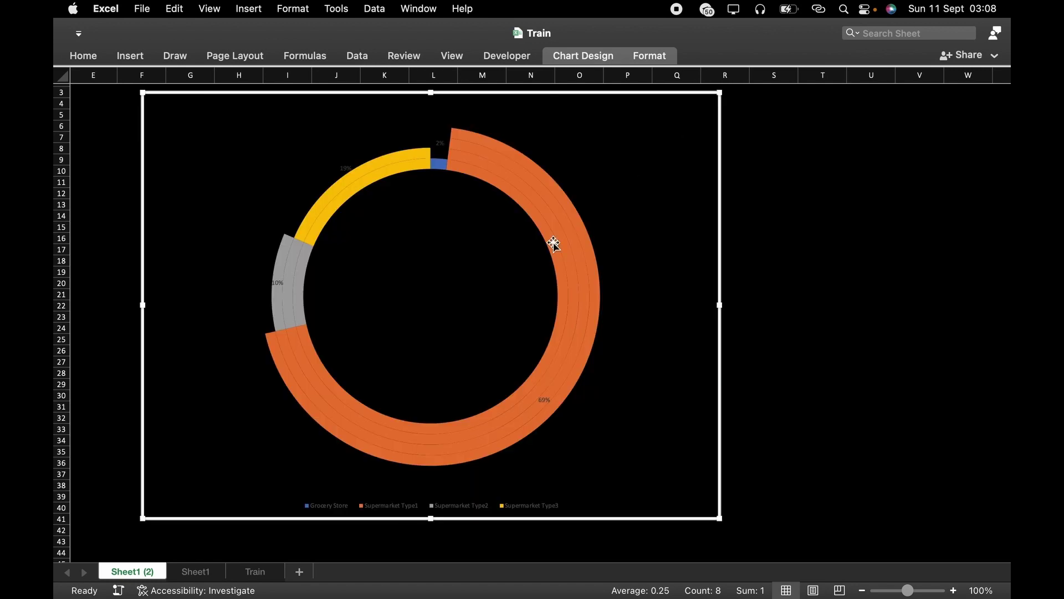
mouse_move(554, 385)
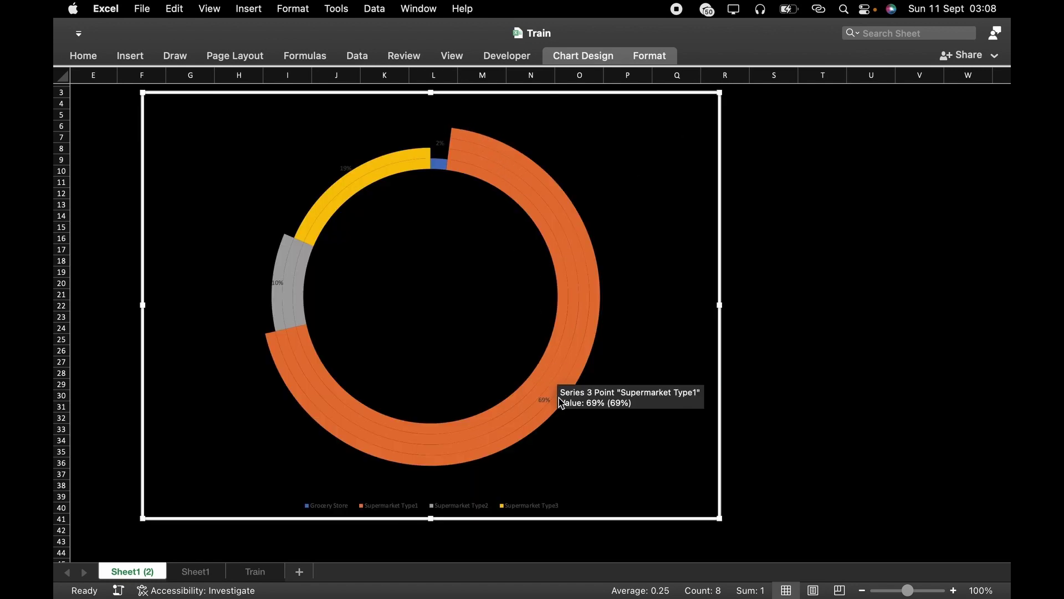
- Pull the 69% data label out to the right of the orange Supermarket Type1 slice and set its text fill to white
click(544, 403)
drag(546, 403, 637, 389)
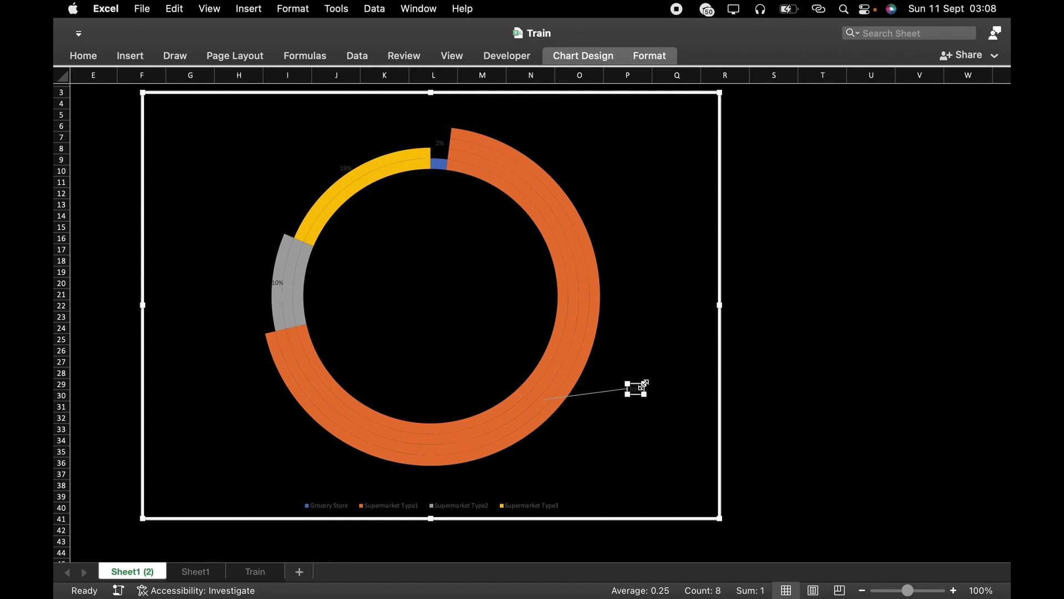
right_click(644, 385)
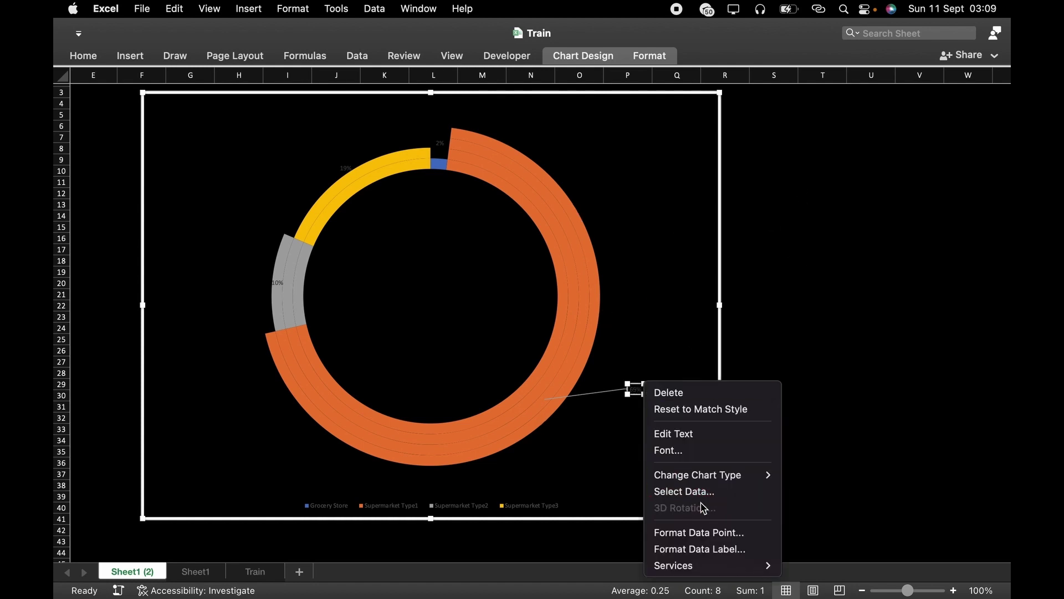
click(715, 548)
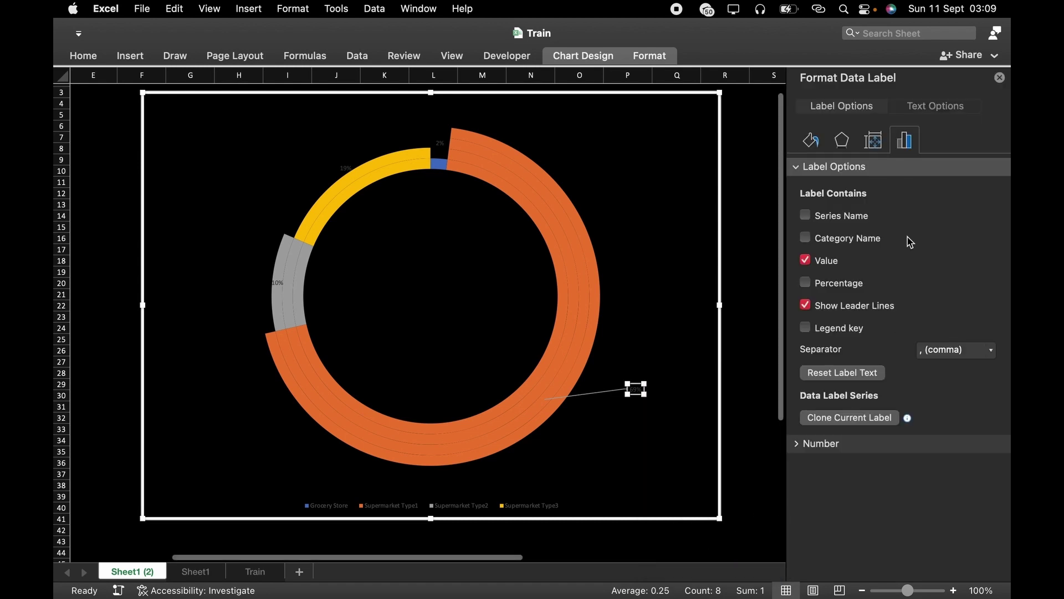
click(817, 144)
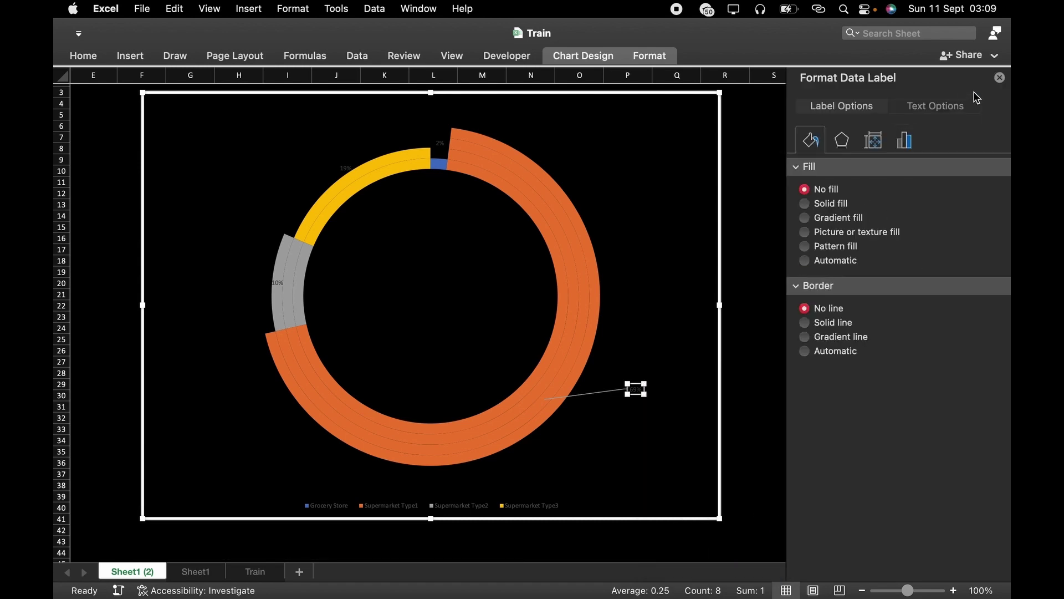
click(952, 107)
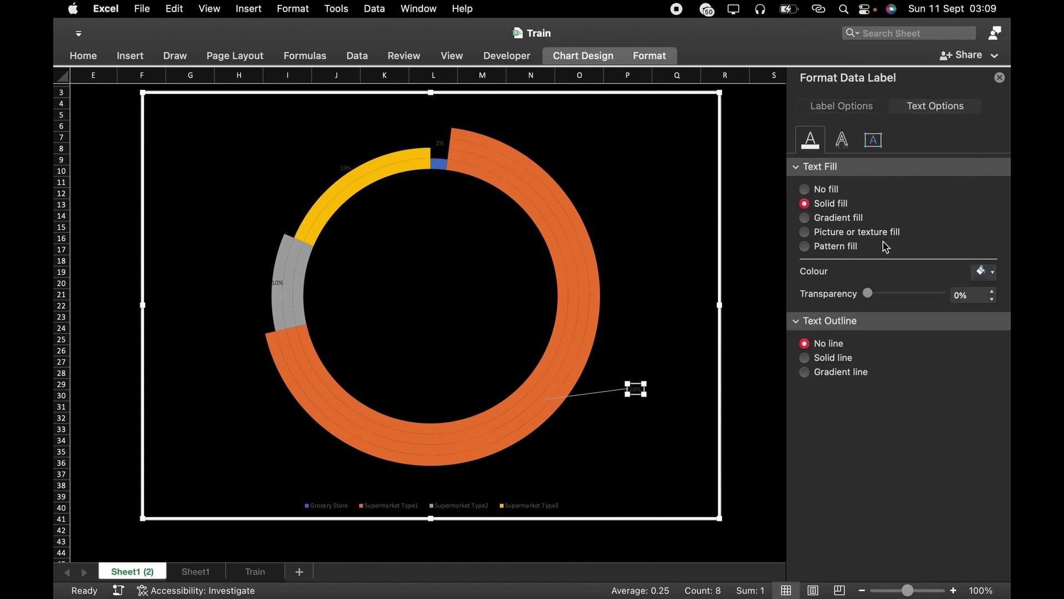
click(994, 275)
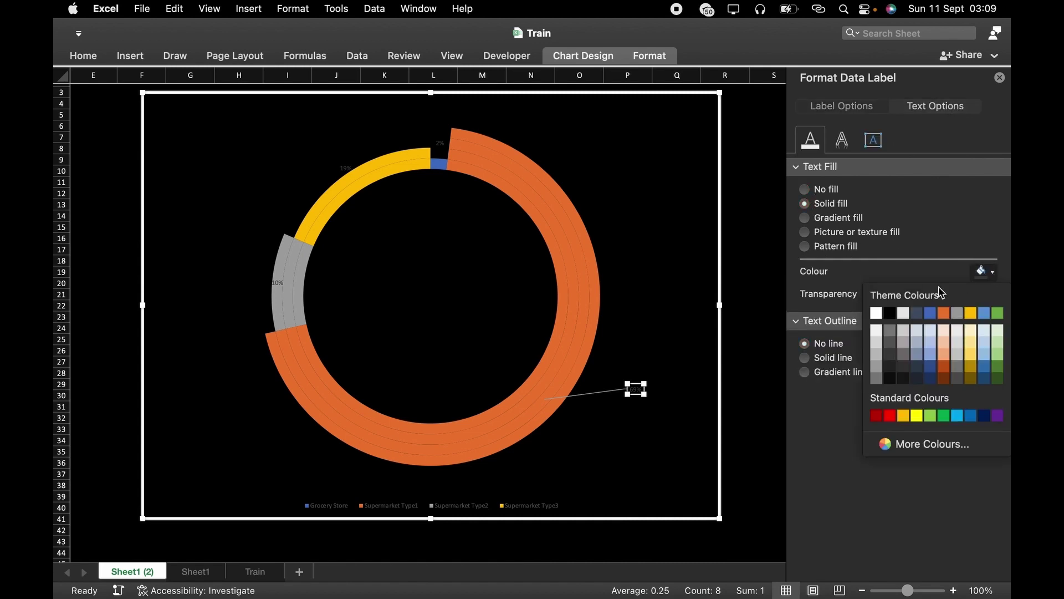
click(876, 311)
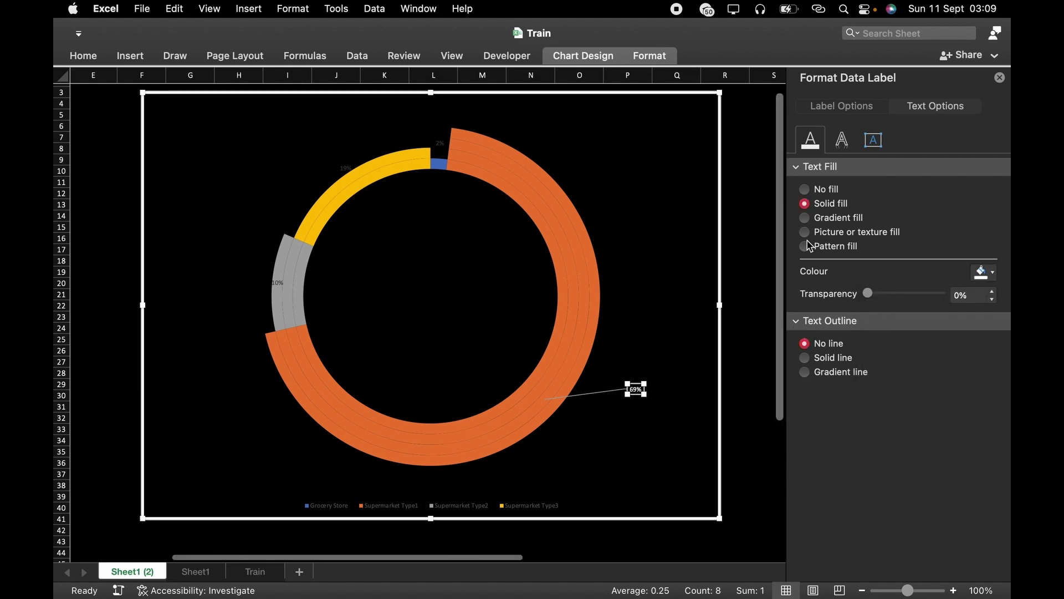
- Give the 69% data label a solid white border and close the formatting pane
click(796, 168)
click(838, 111)
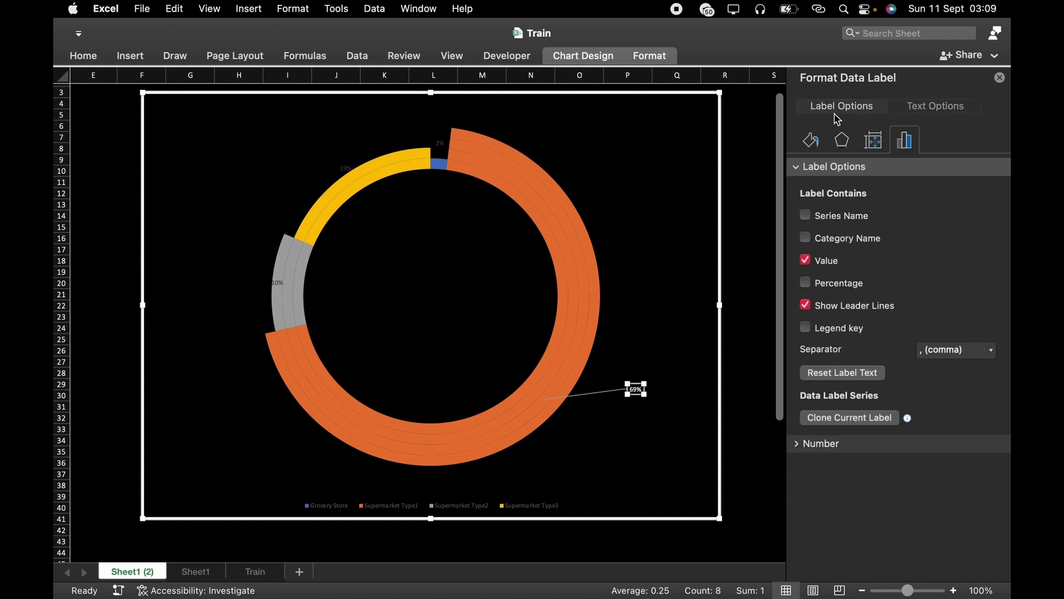
click(811, 143)
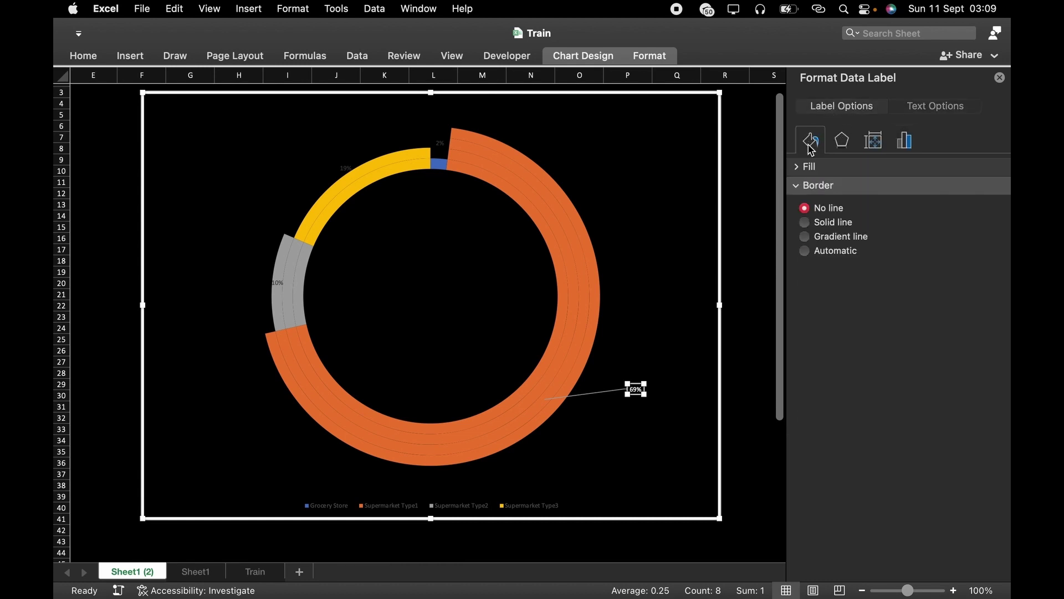
click(805, 222)
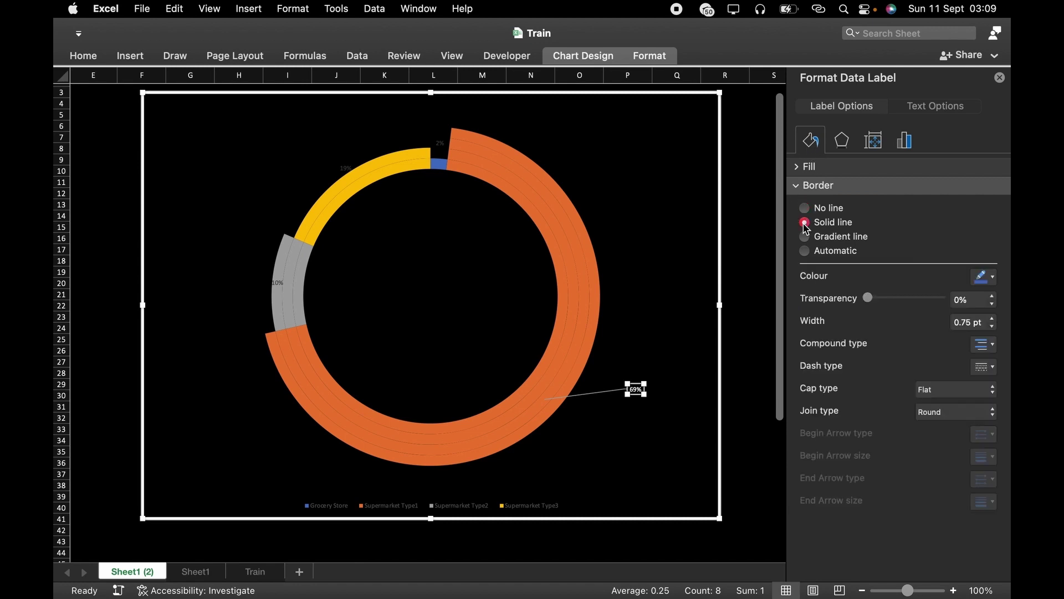
click(985, 277)
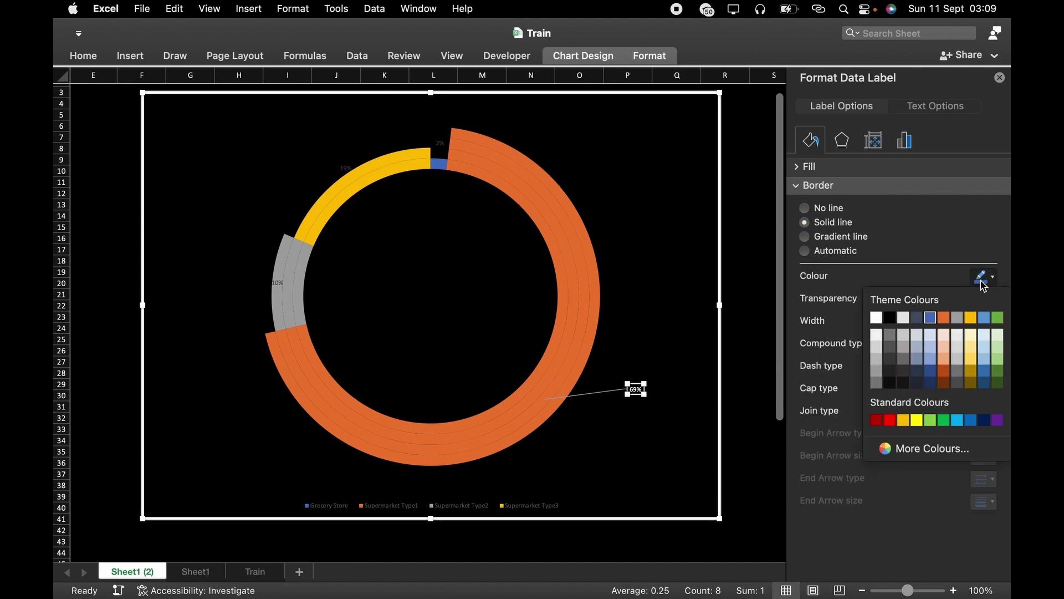
click(876, 318)
click(999, 78)
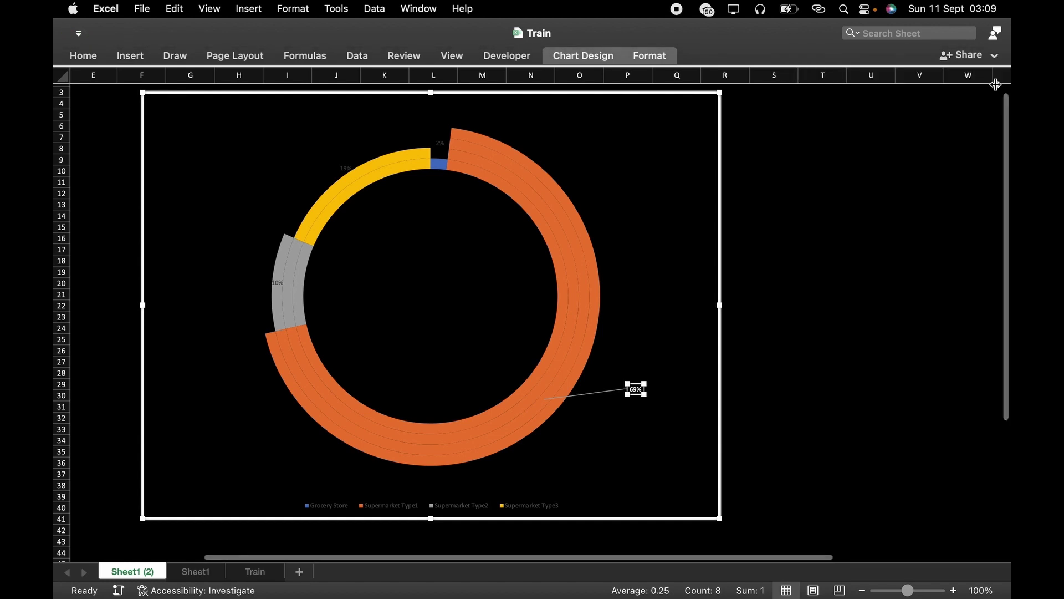
click(884, 180)
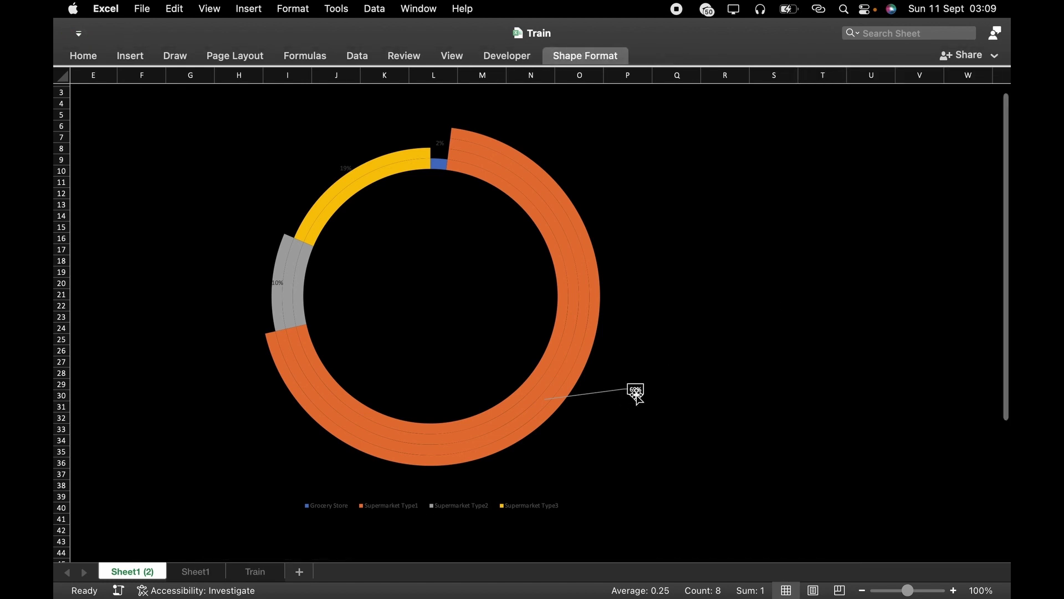
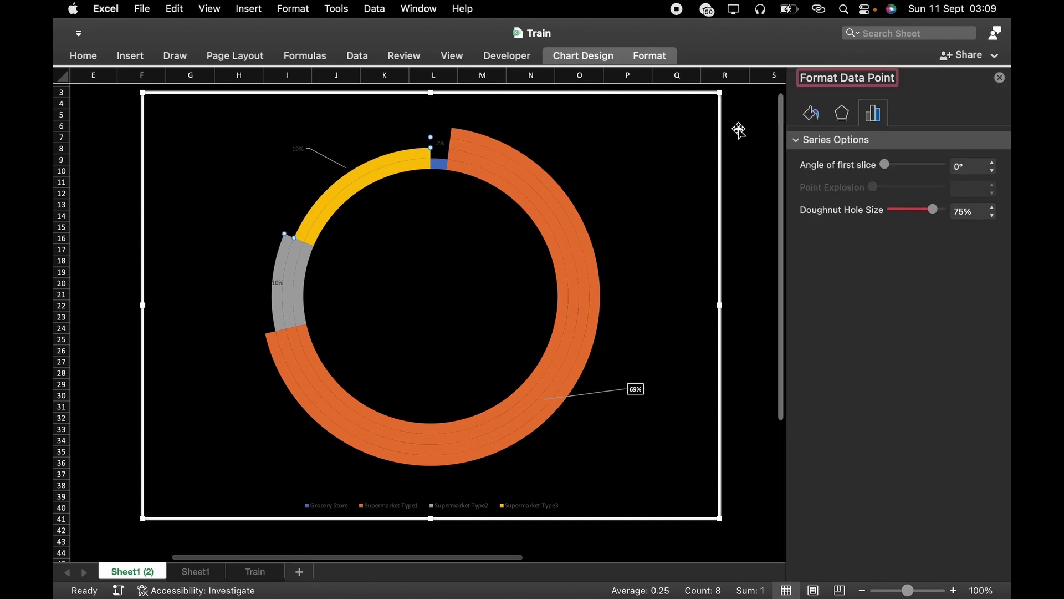
click(812, 114)
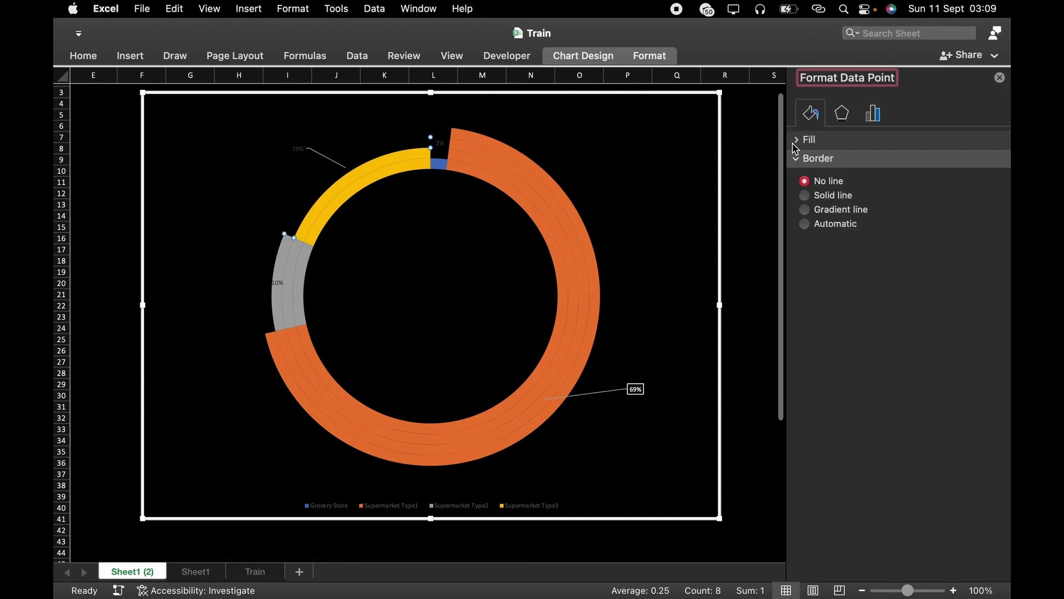
click(799, 141)
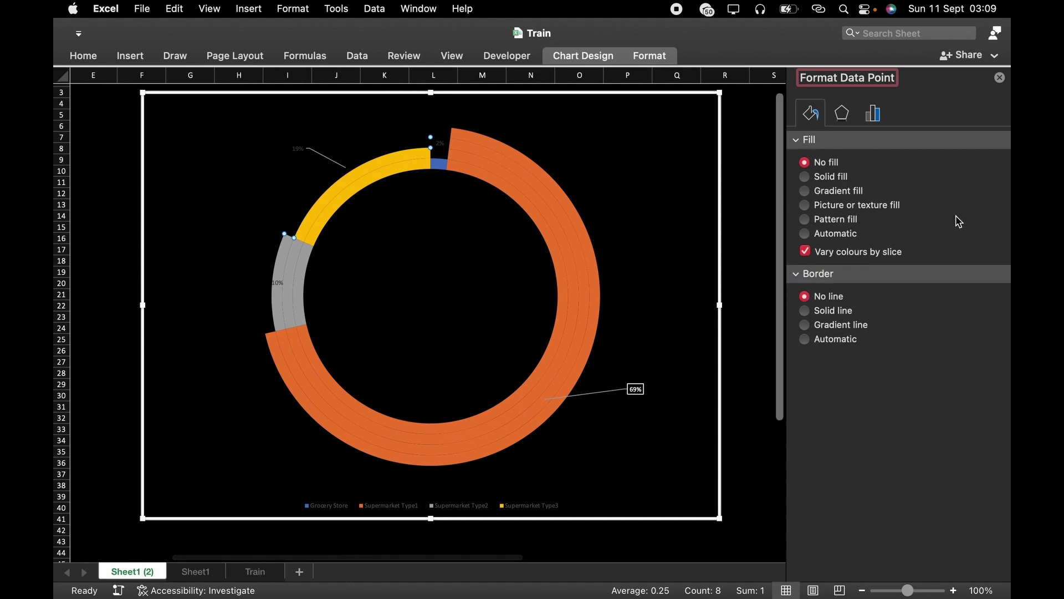
click(1001, 79)
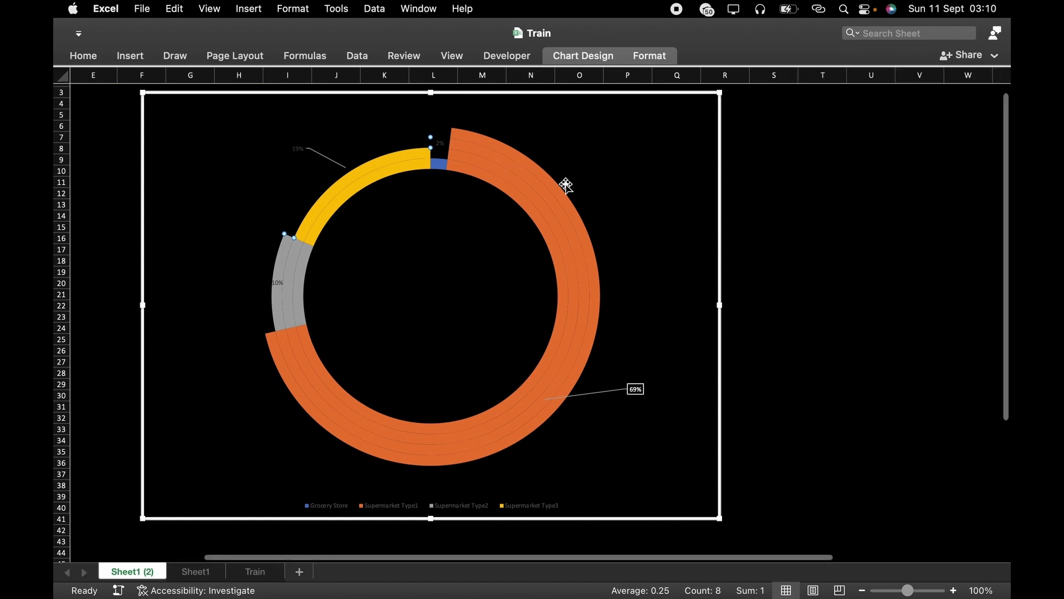
click(746, 188)
- Try a solid fill on the whole Series 3 ring and undo it
click(297, 148)
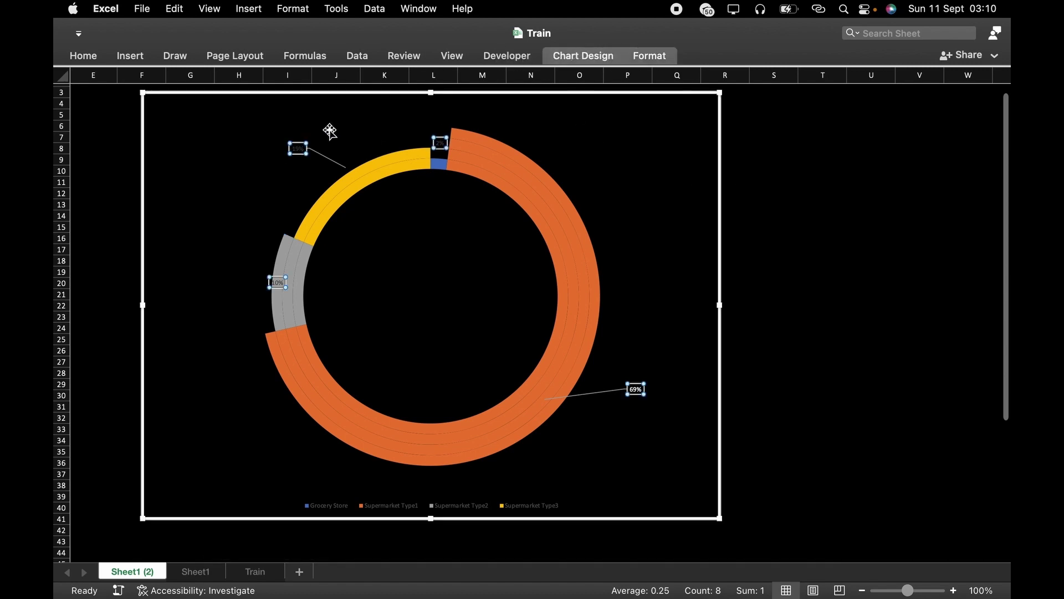
right_click(305, 145)
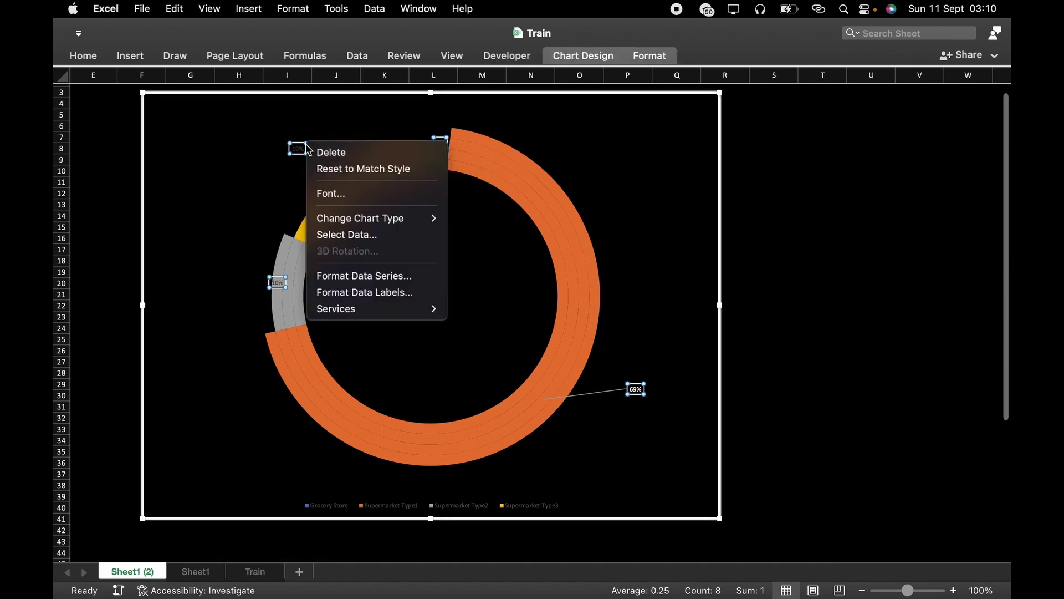
click(393, 277)
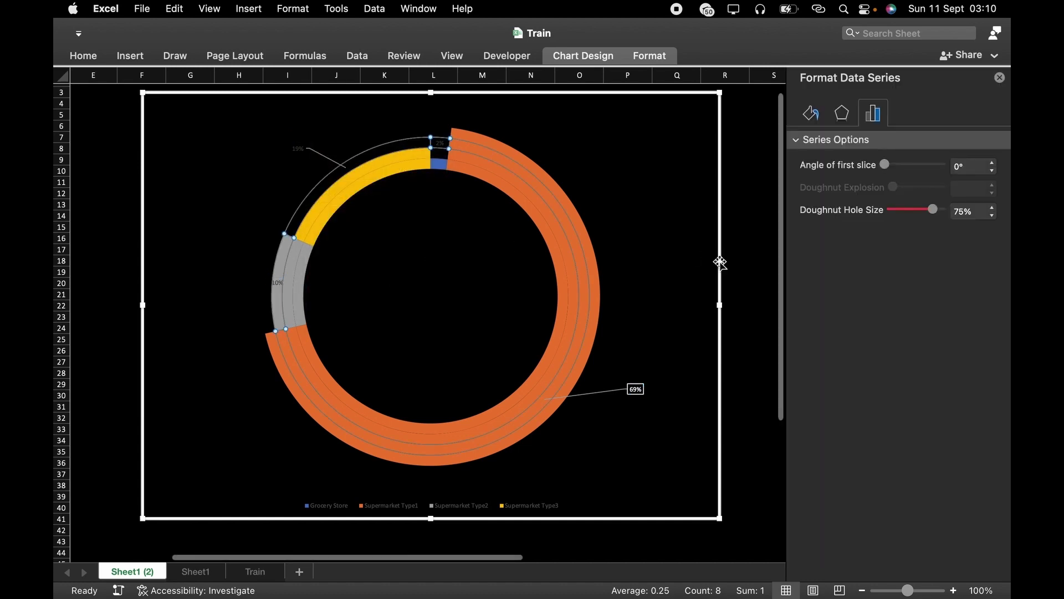
click(810, 114)
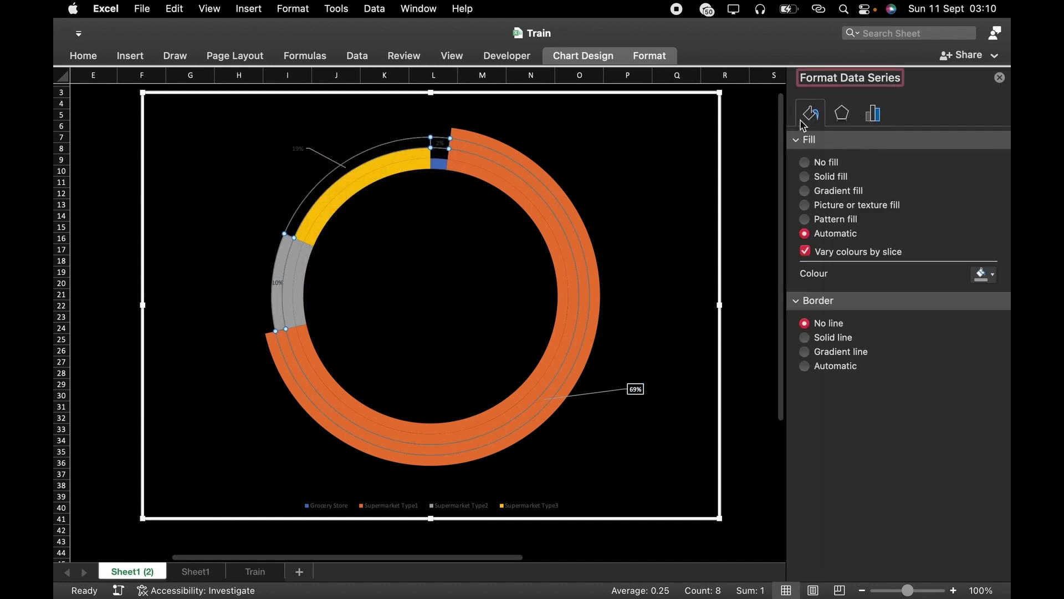
click(805, 176)
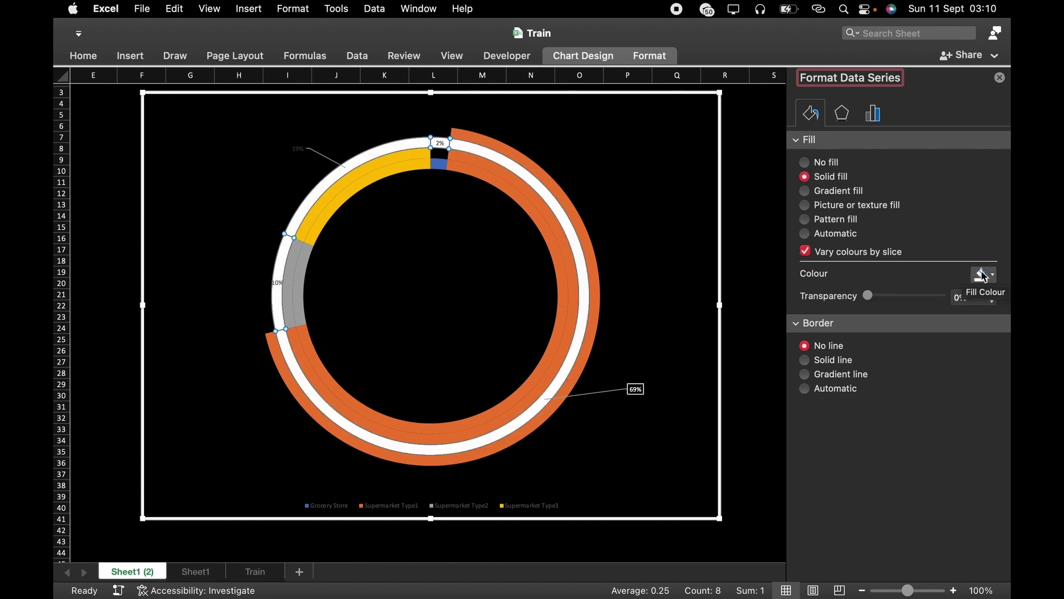
key(super+z)
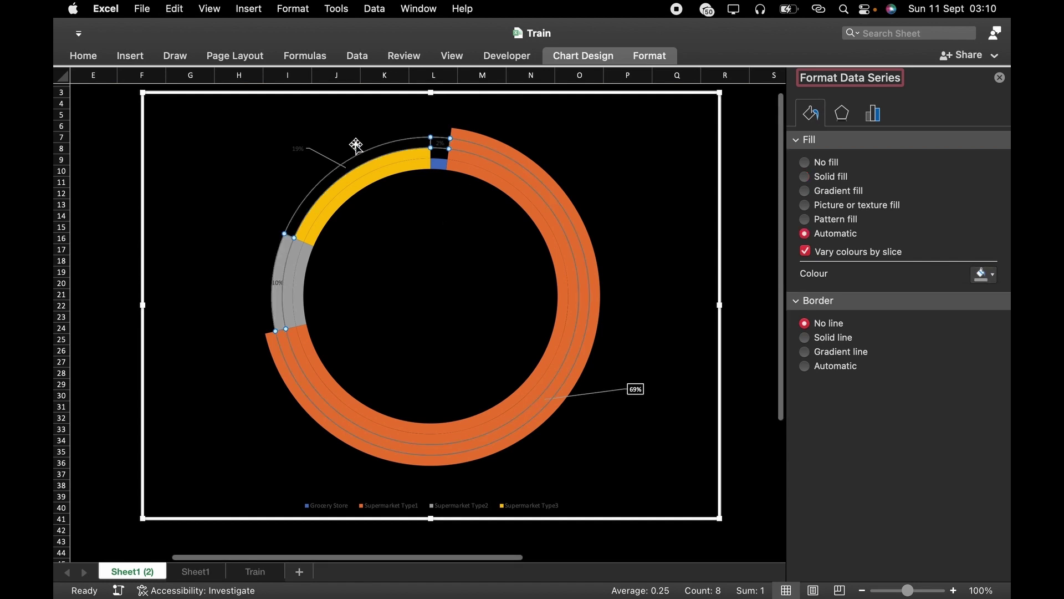
- Format all Series 3 percentage labels with no fill, a solid border line and white text, and close the formatting pane
click(298, 148)
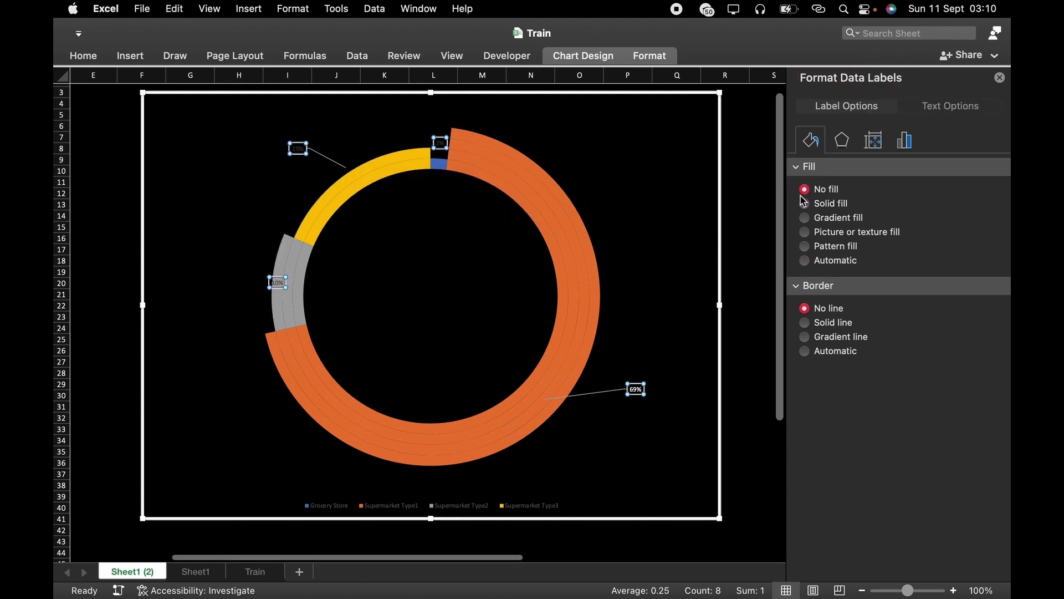
click(806, 205)
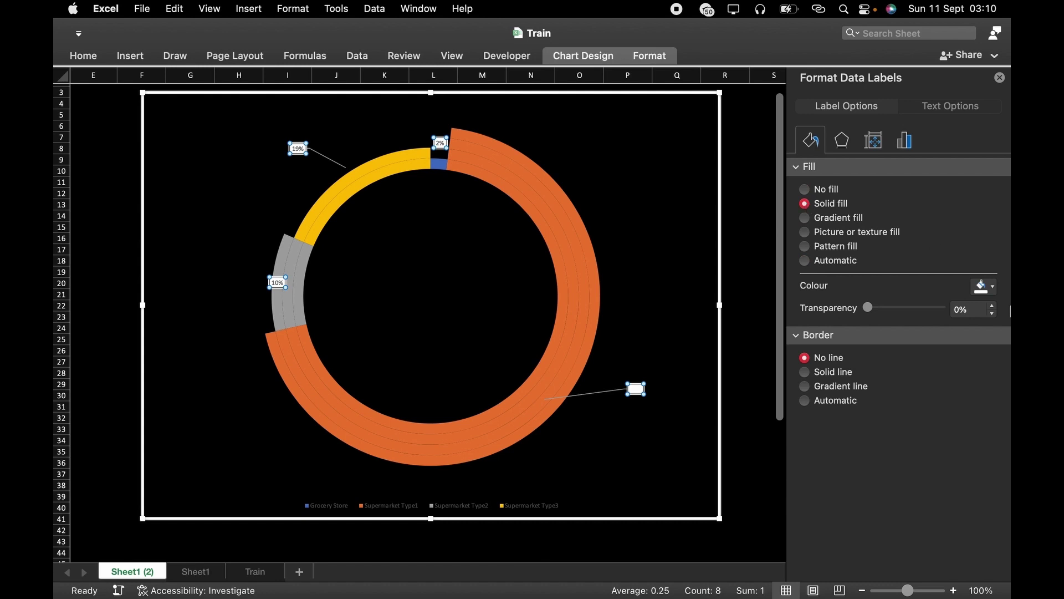
click(806, 190)
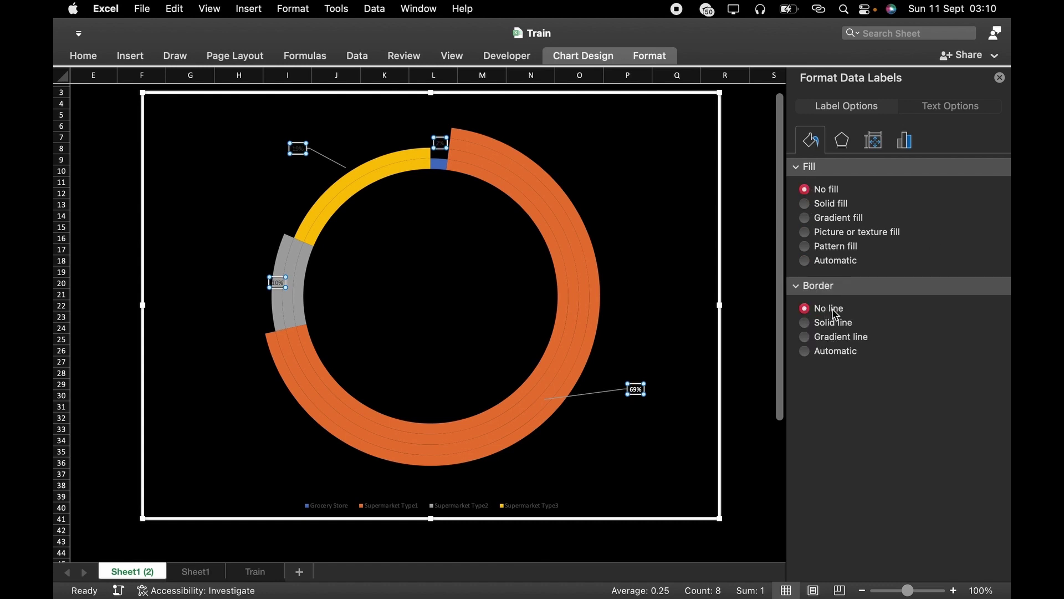
click(807, 324)
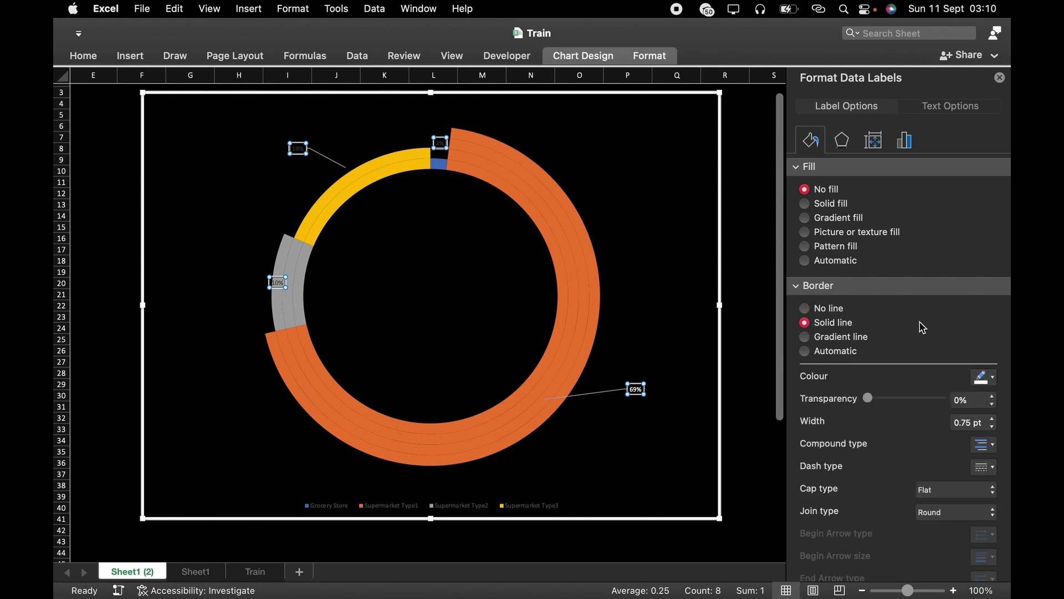
click(963, 109)
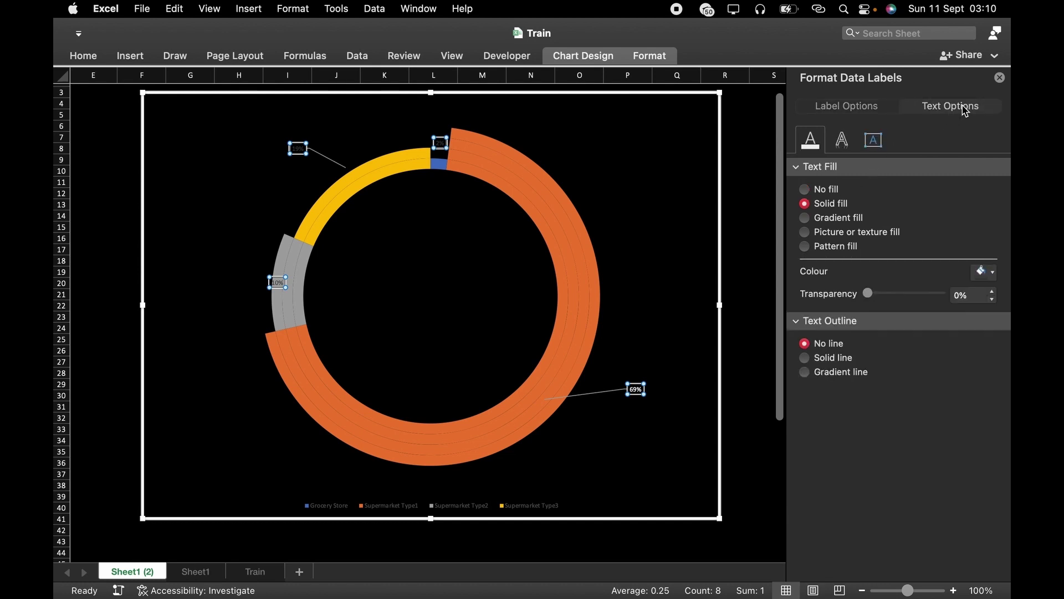
click(991, 273)
click(882, 312)
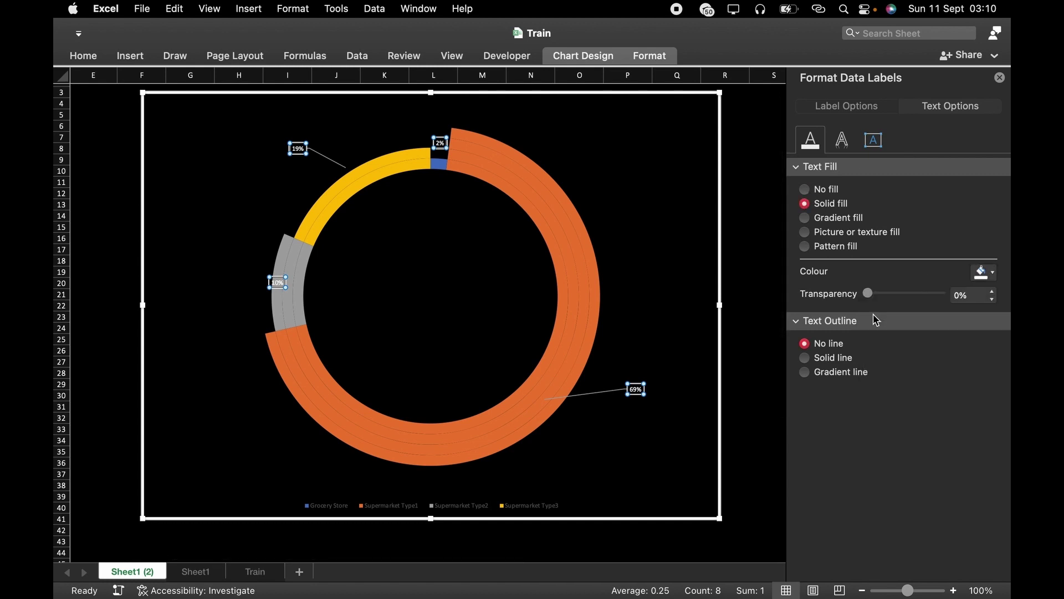
click(999, 79)
- Pull the 10% label out to the left of the grey slice and the 2% label up and right of the blue slice
click(277, 284)
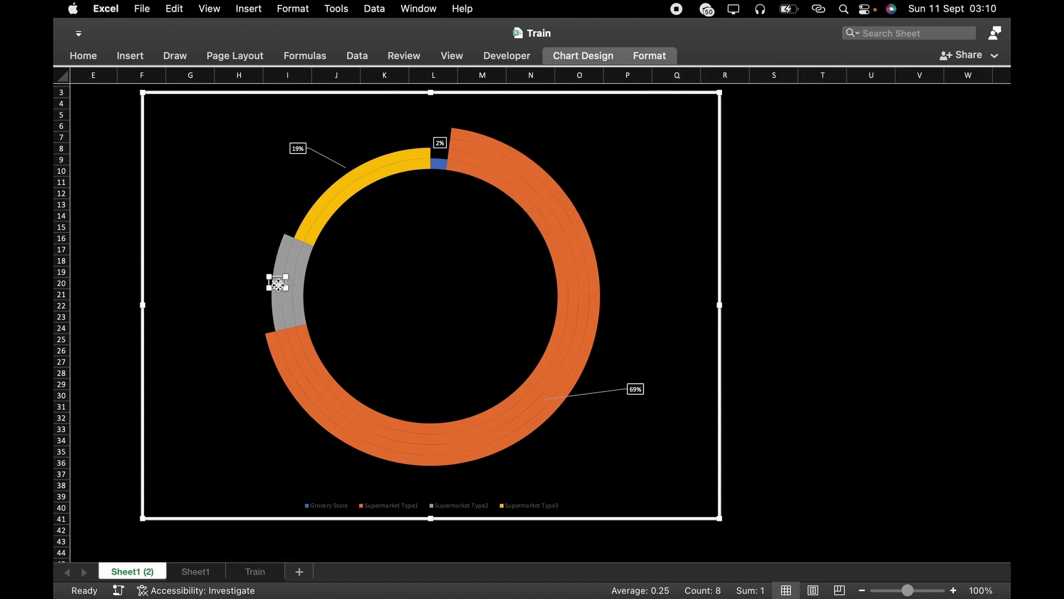
drag(277, 283, 206, 302)
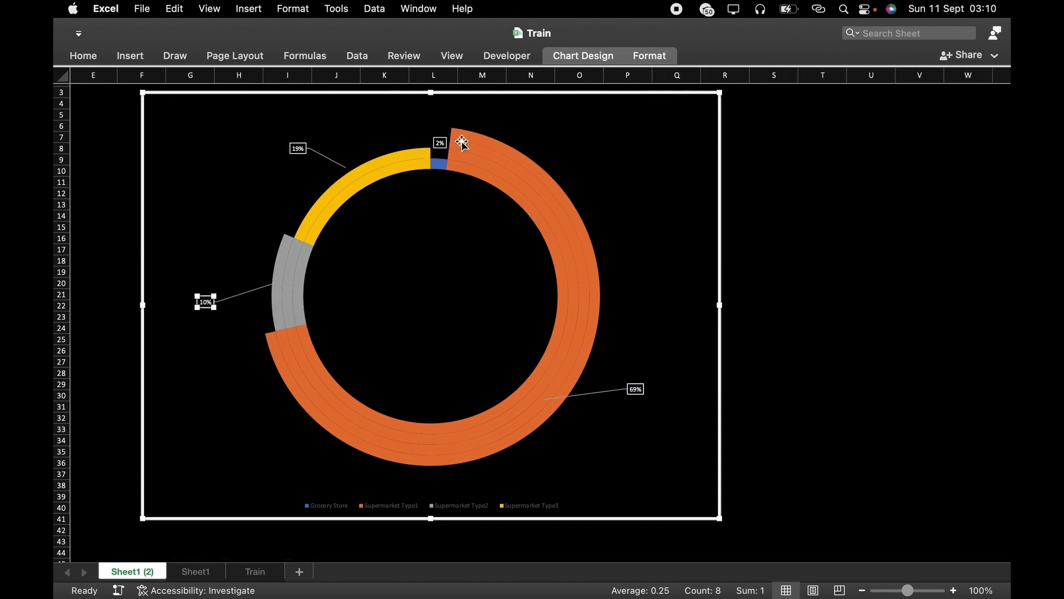
scroll(491, 161, up, 2)
scroll(491, 161, left, 1)
click(457, 163)
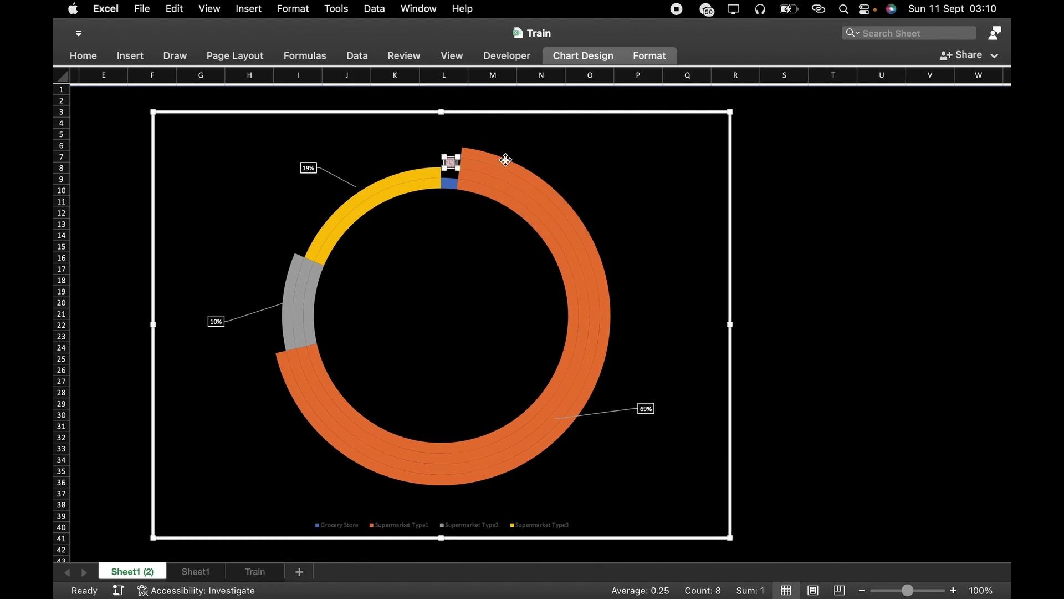
click(450, 164)
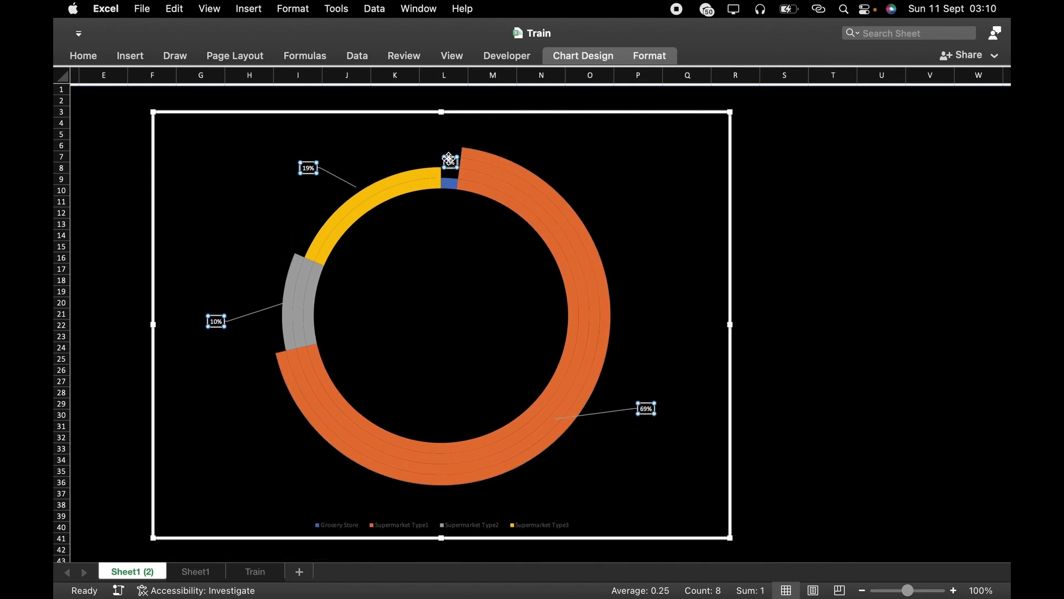
click(449, 160)
drag(449, 161, 535, 132)
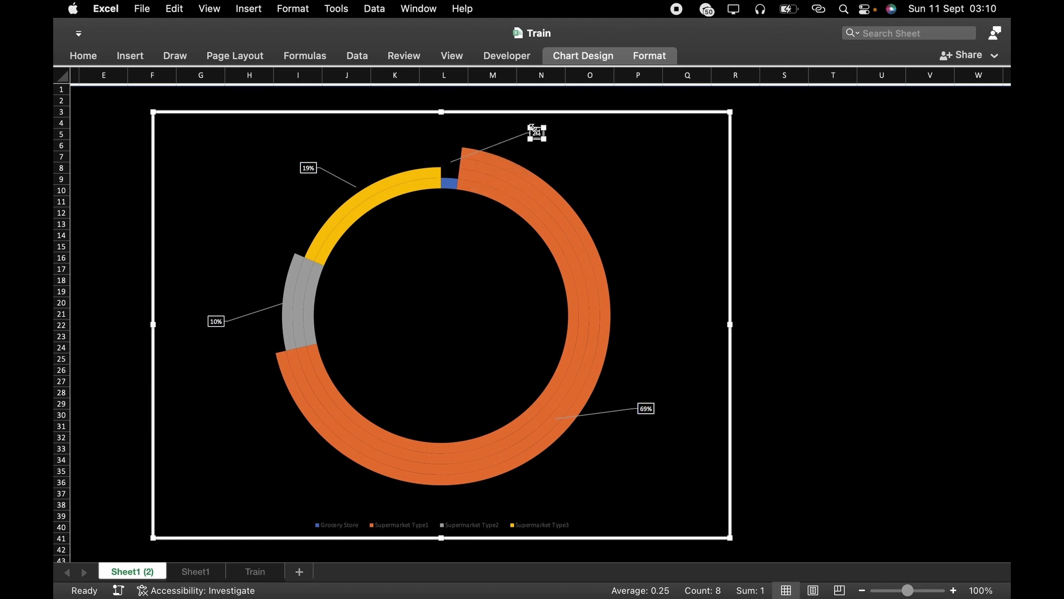
click(644, 176)
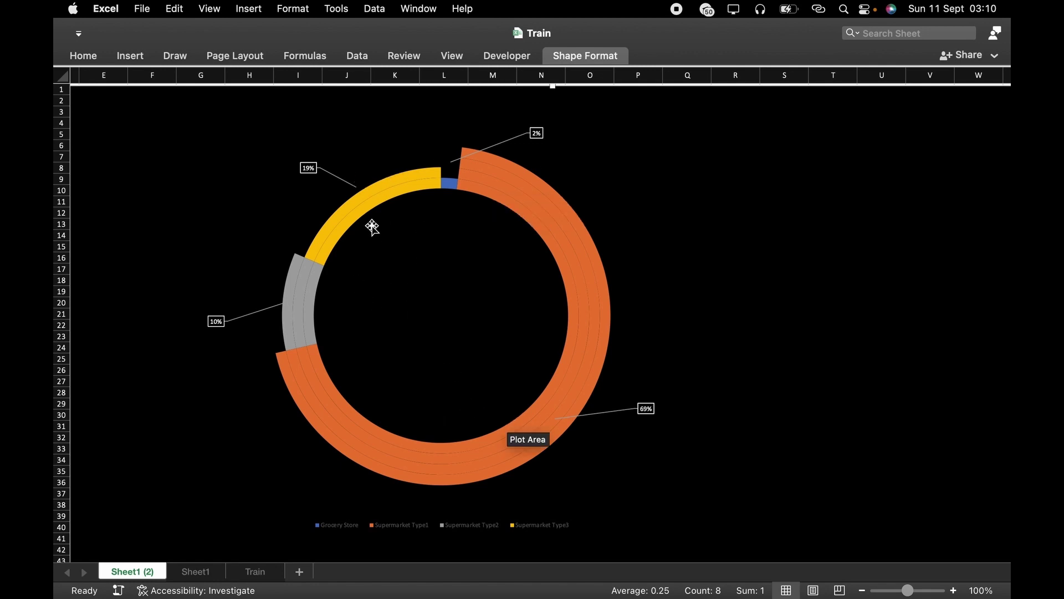
- Move the 2% label straight above the blue slice and the 69% label lower beside the orange slice
click(542, 133)
click(542, 133)
drag(541, 133, 453, 117)
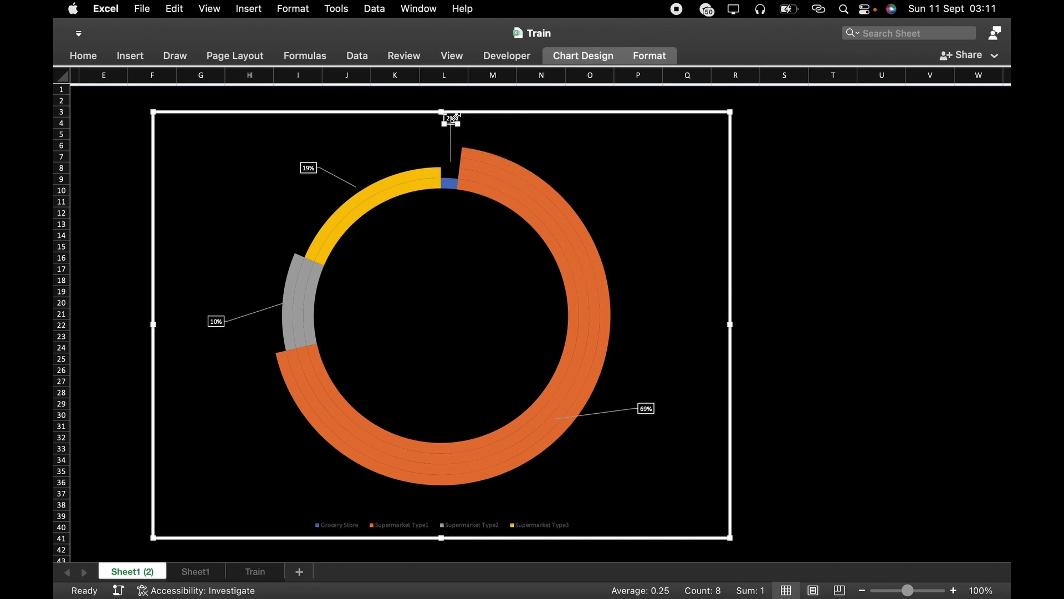
click(622, 147)
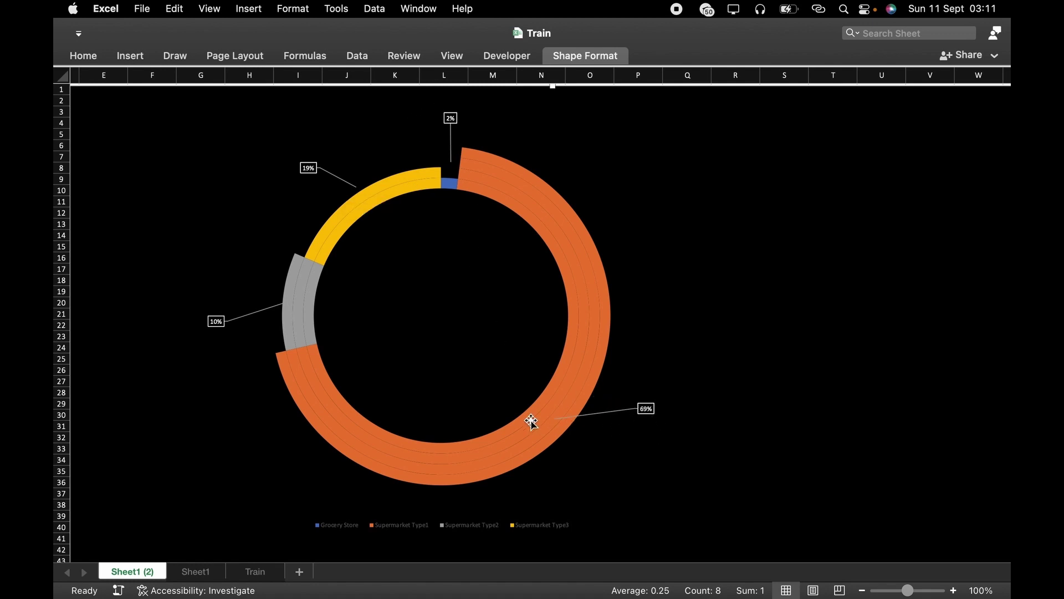
click(648, 409)
click(647, 410)
drag(649, 411, 649, 453)
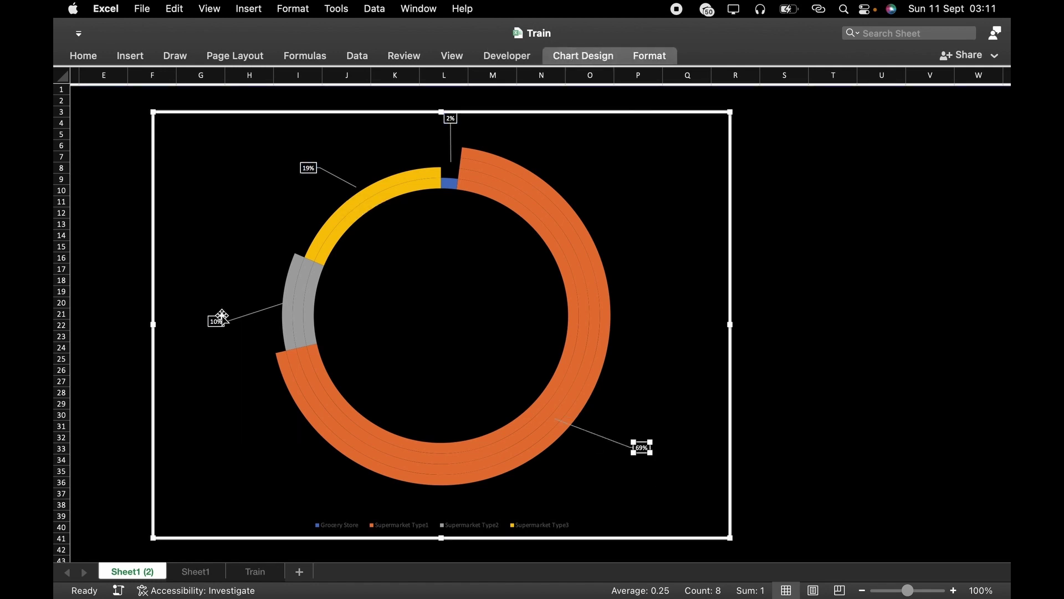
- Try deleting the leader lines of the percentage labels and undo the deletion
click(333, 175)
key(Delete)
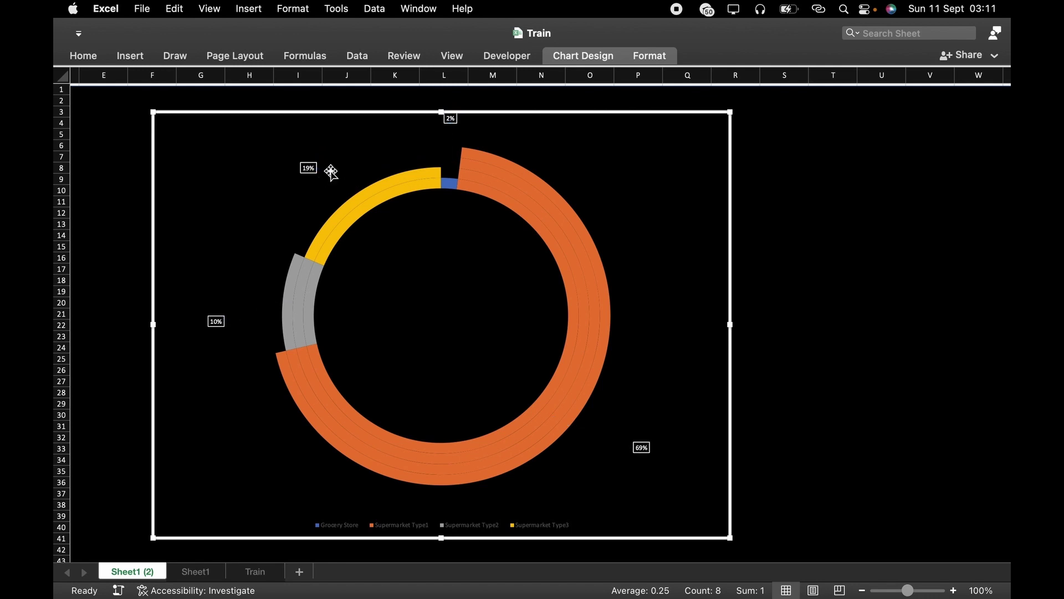
click(308, 169)
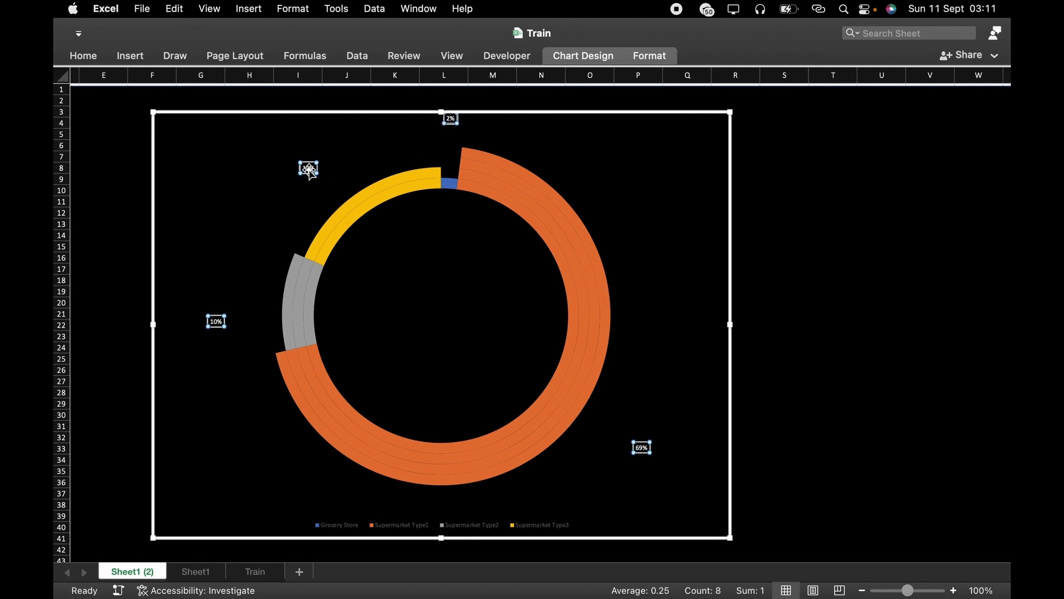
click(278, 154)
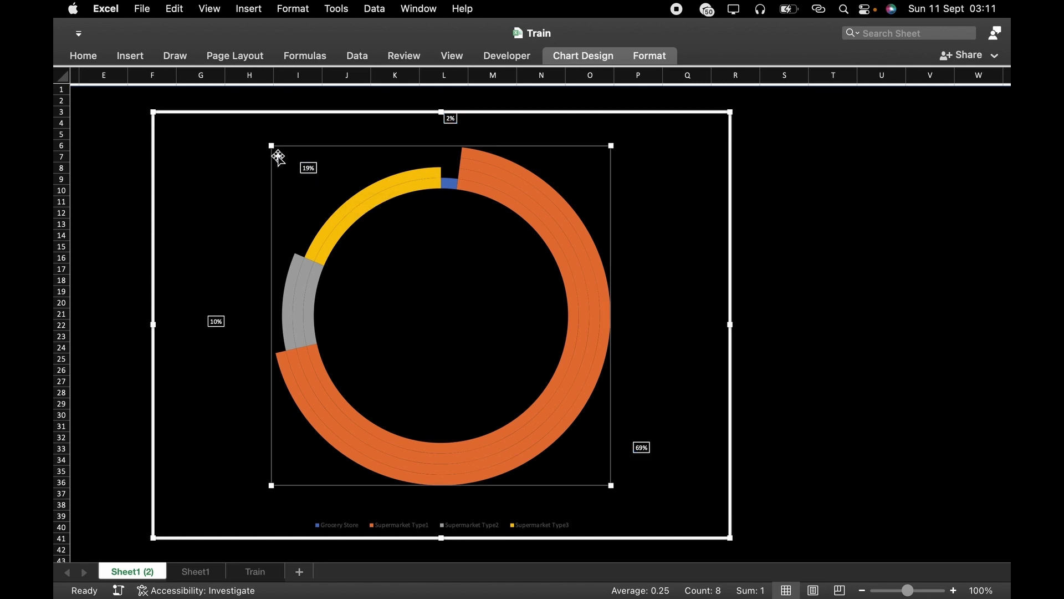
click(319, 168)
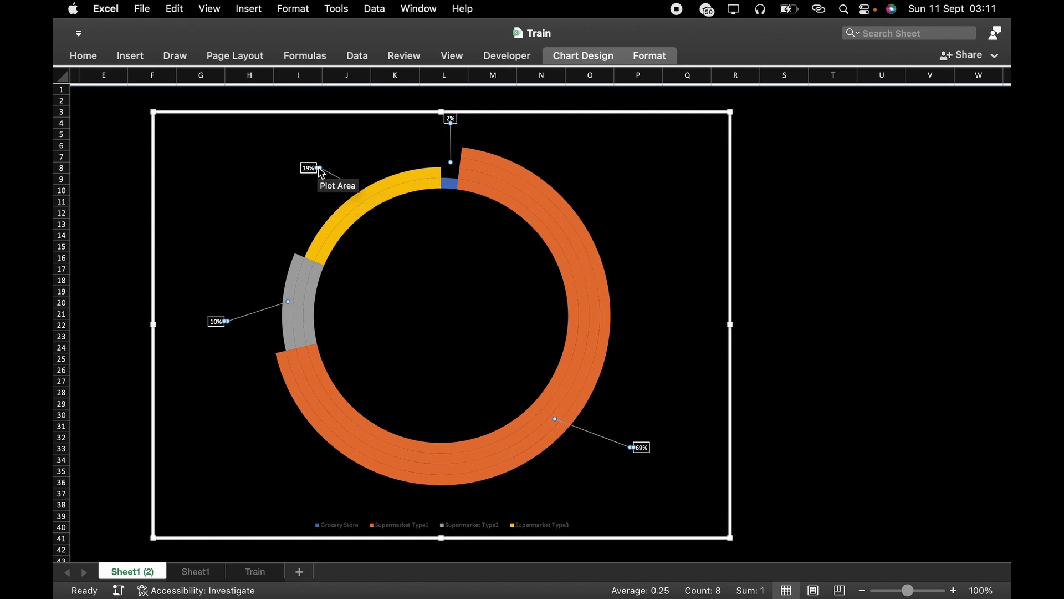
click(353, 153)
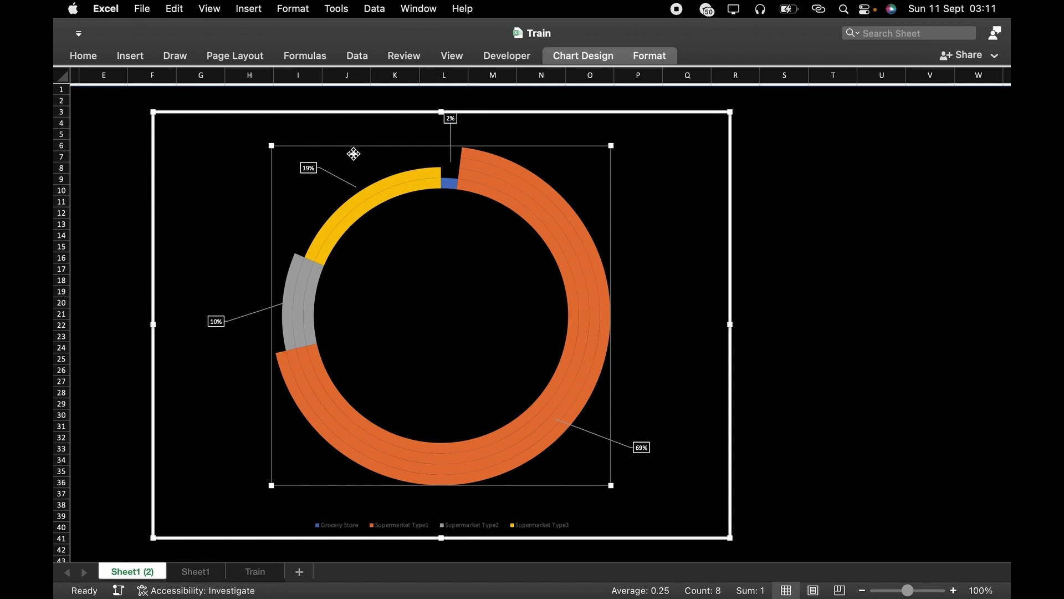
- Delete only the 19% data label beside the yellow slice
click(319, 169)
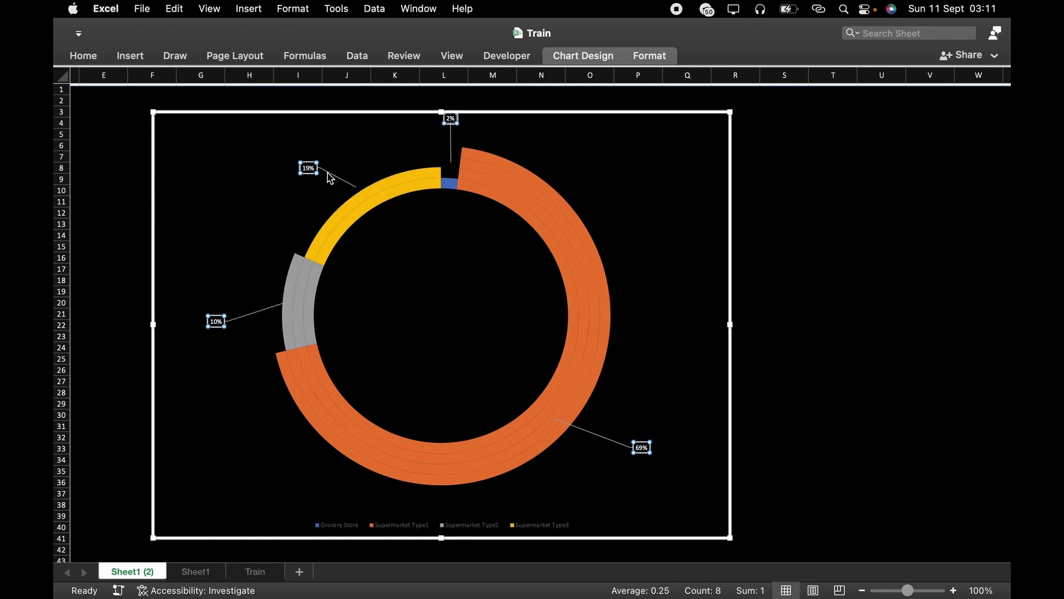
click(313, 168)
click(313, 170)
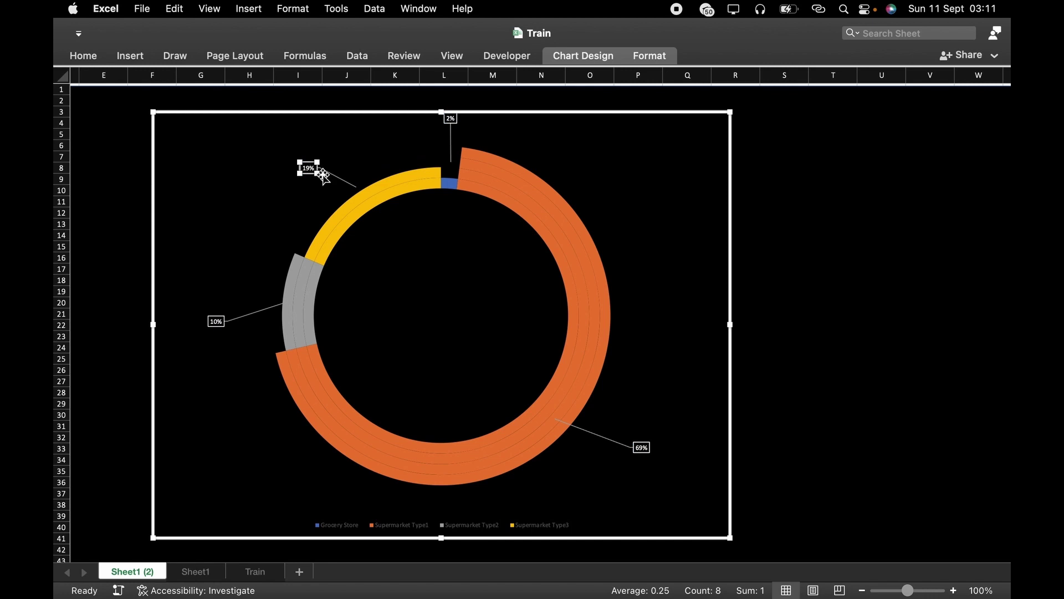
key(Delete)
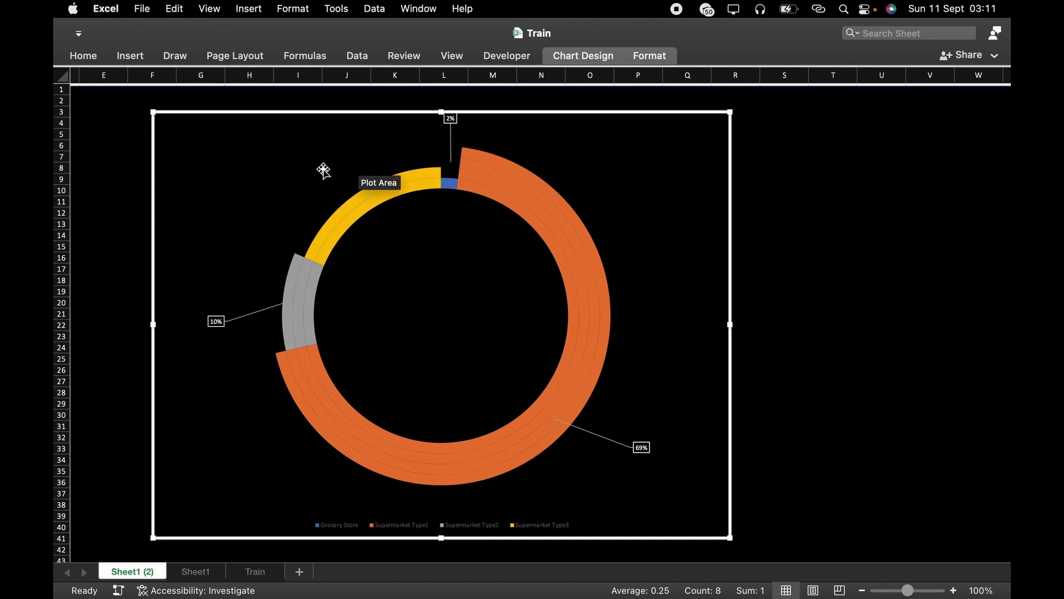
- Check the fill and border settings of the Series 3 data labels and close the formatting pane
click(353, 199)
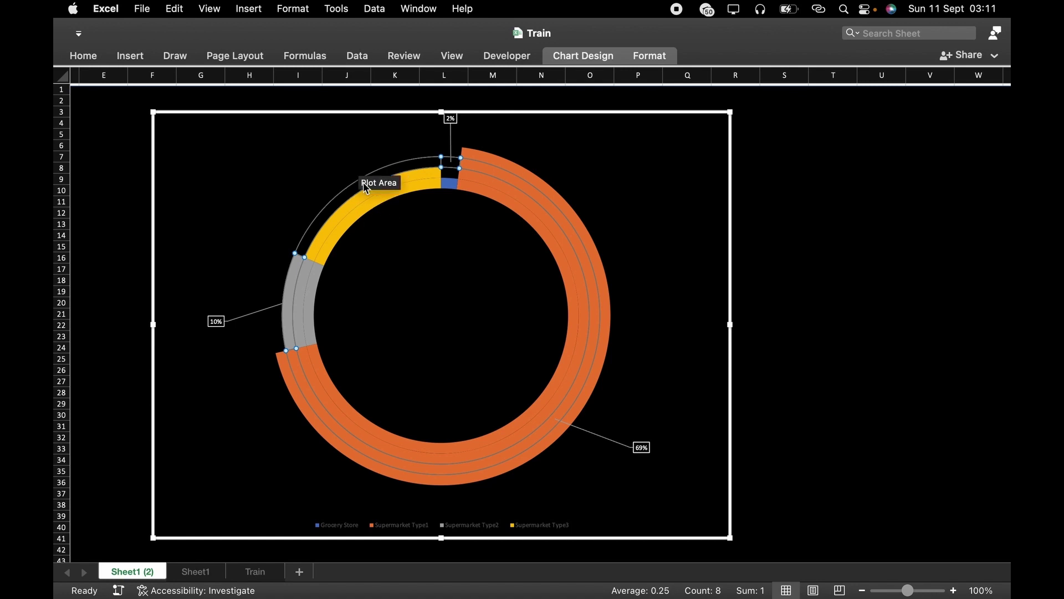
right_click(340, 204)
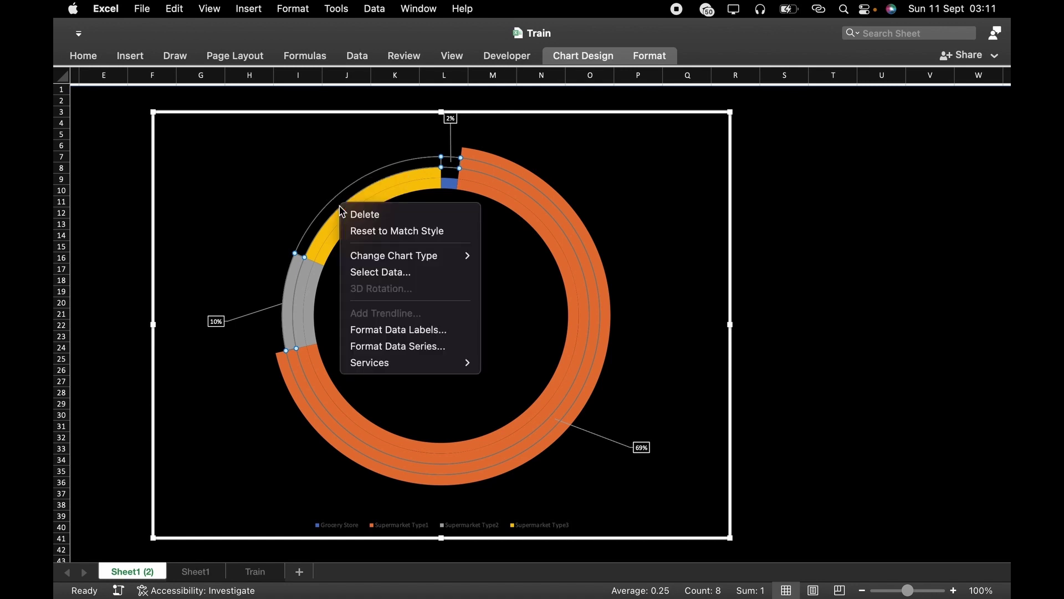
click(441, 331)
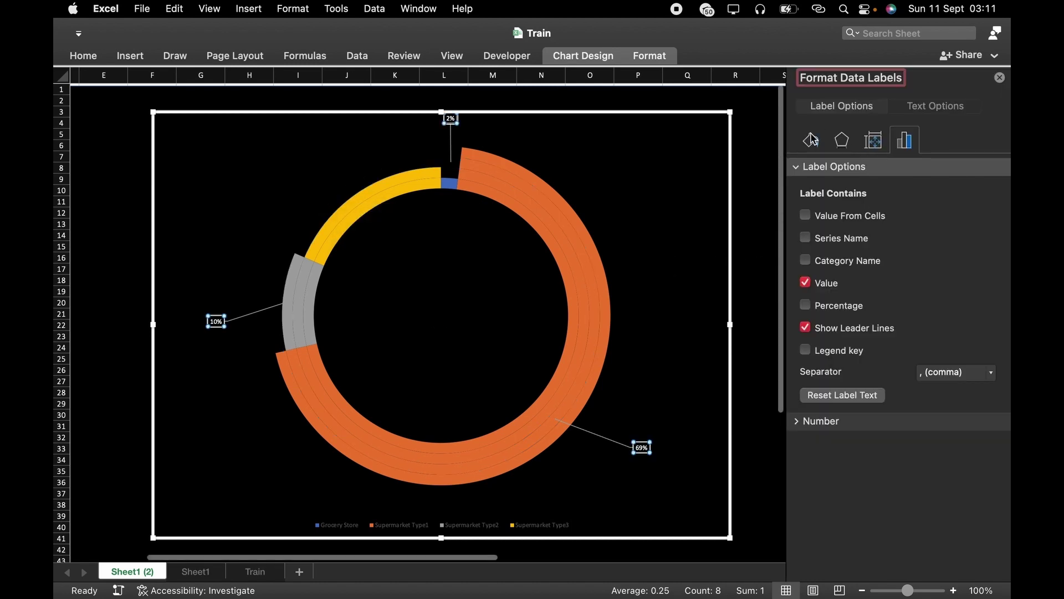
click(811, 138)
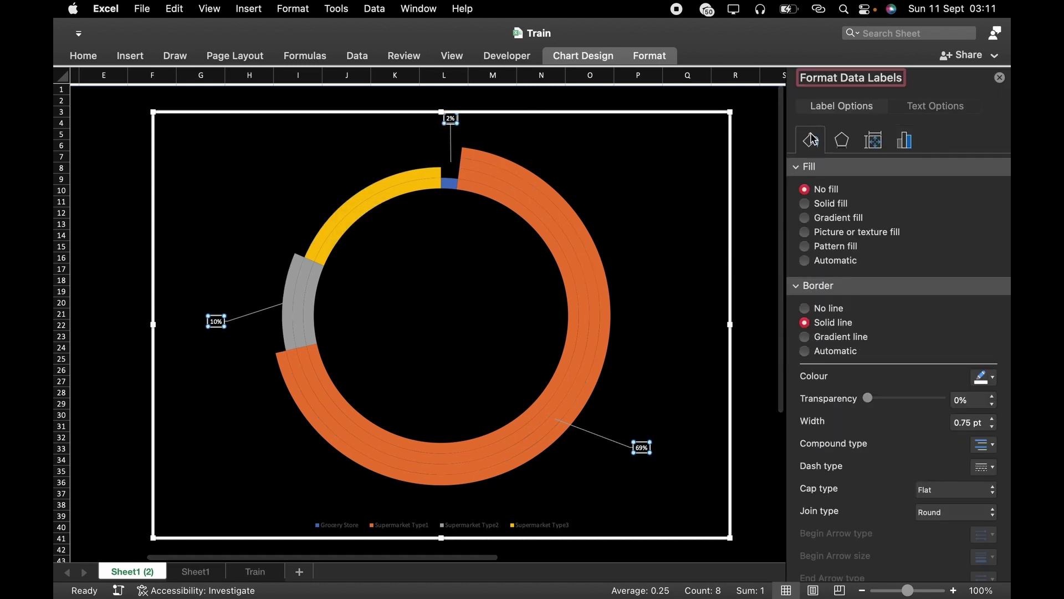
click(999, 78)
- Add data labels to the second ring from the inside and pull its 19% label out to the upper left of the yellow slice
click(348, 204)
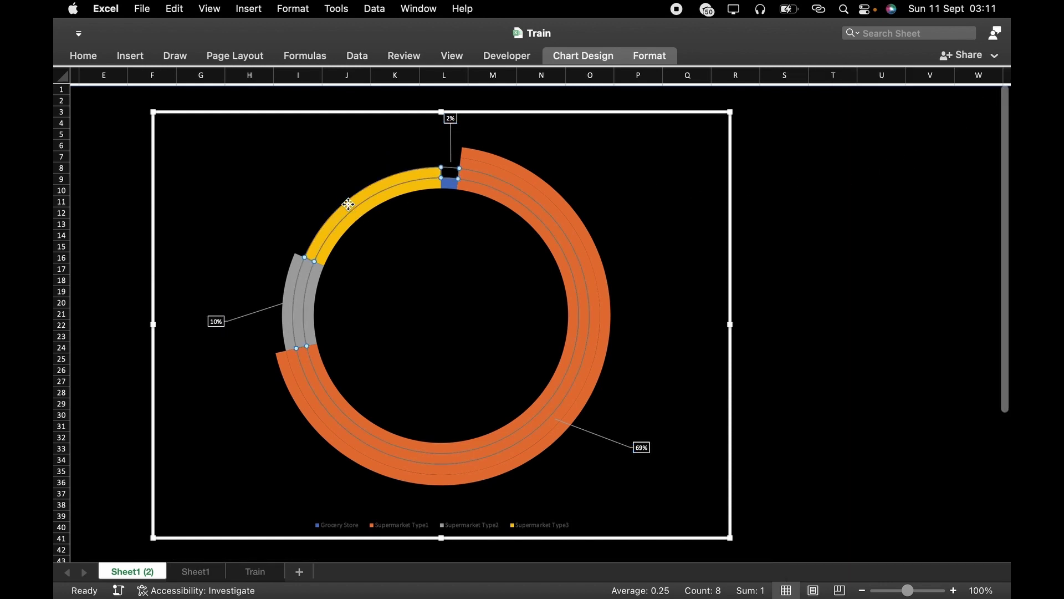
right_click(349, 206)
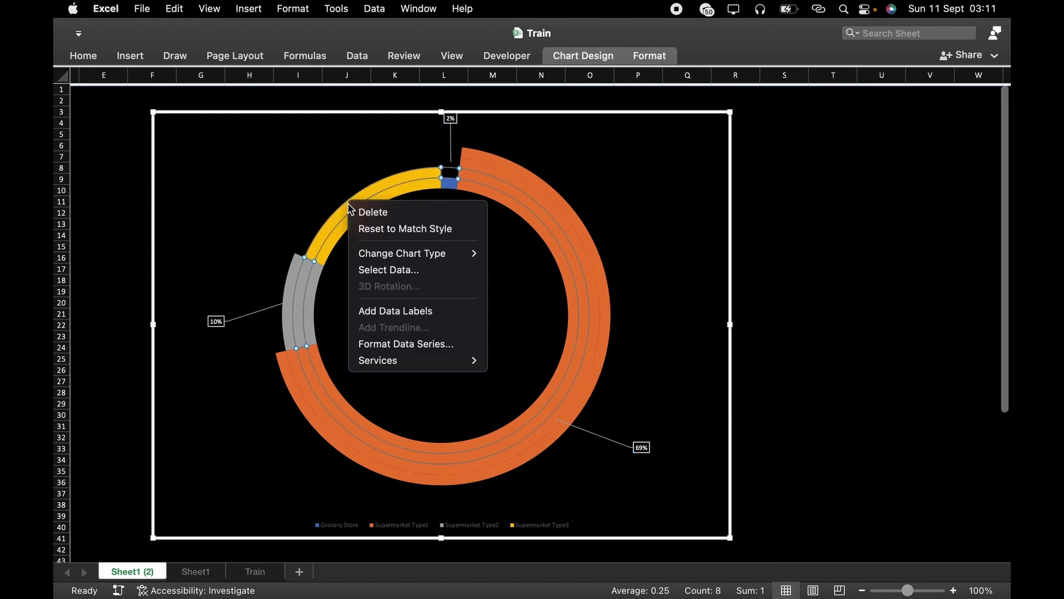
click(420, 309)
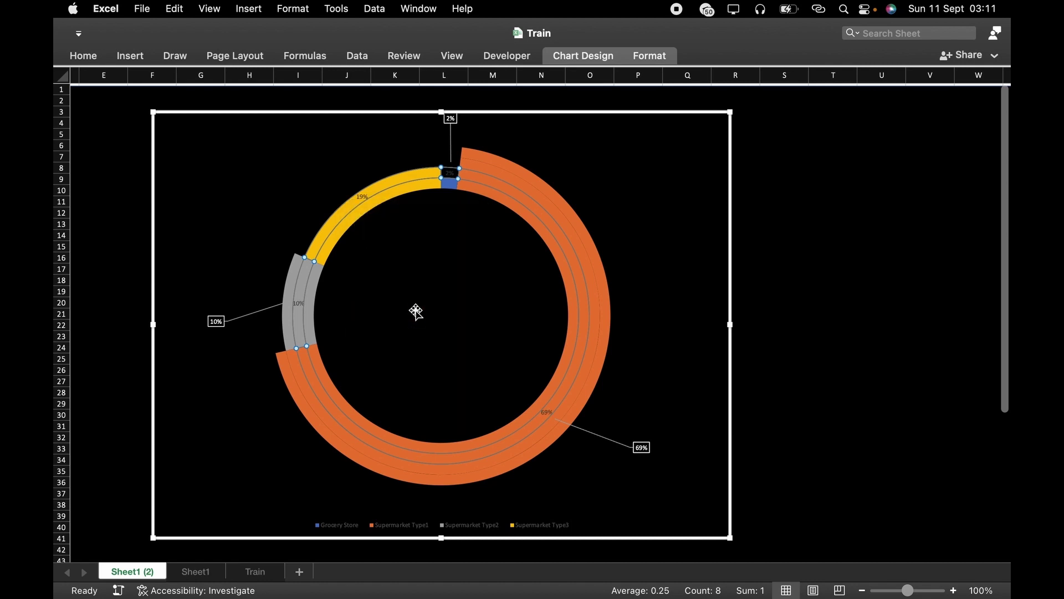
click(362, 196)
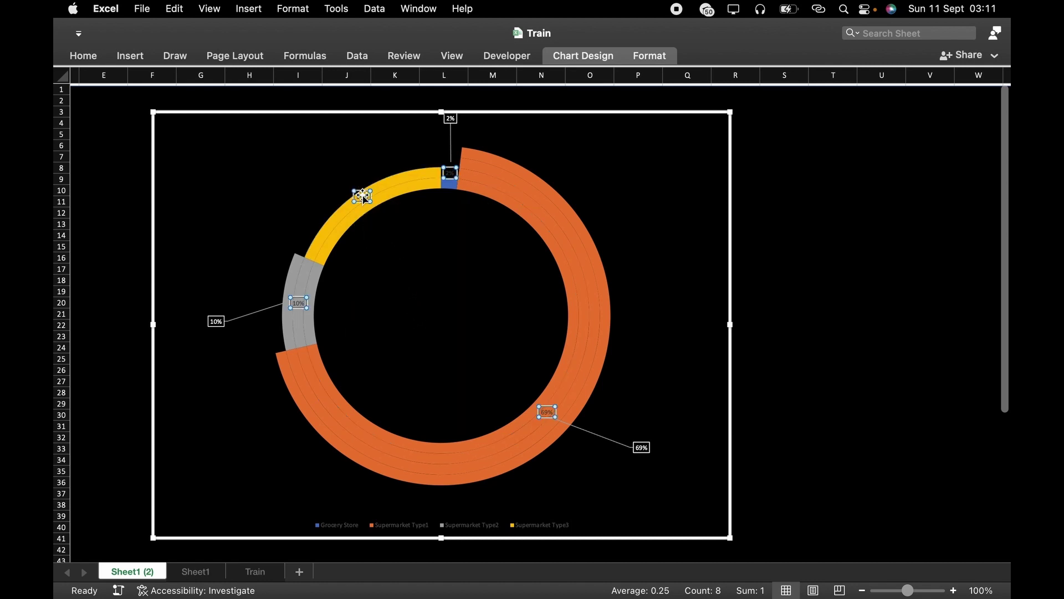
drag(362, 196, 288, 161)
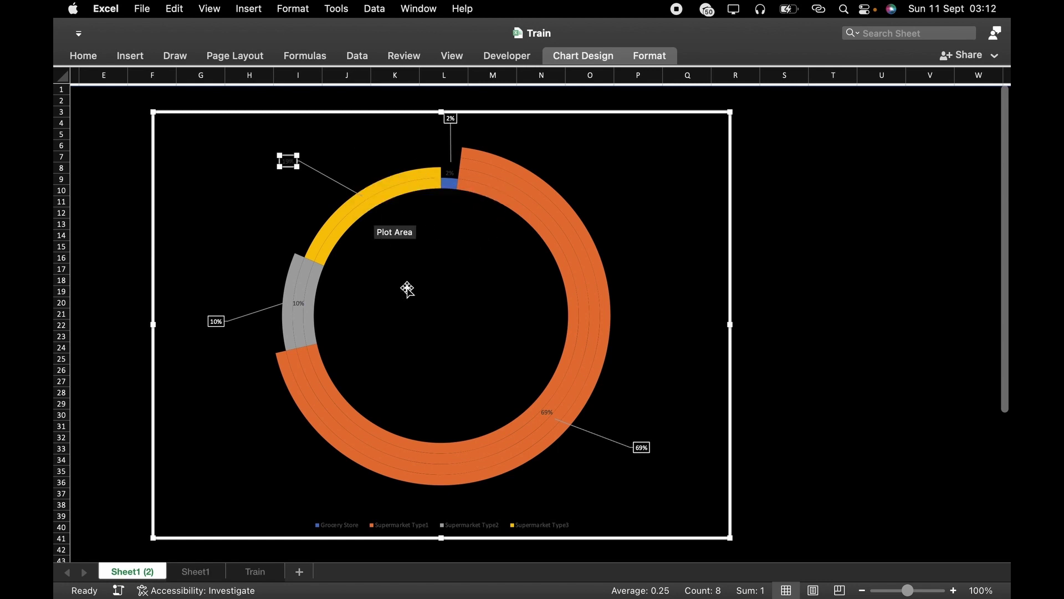
- Format the new 19% label with white text and a solid line border
right_click(298, 164)
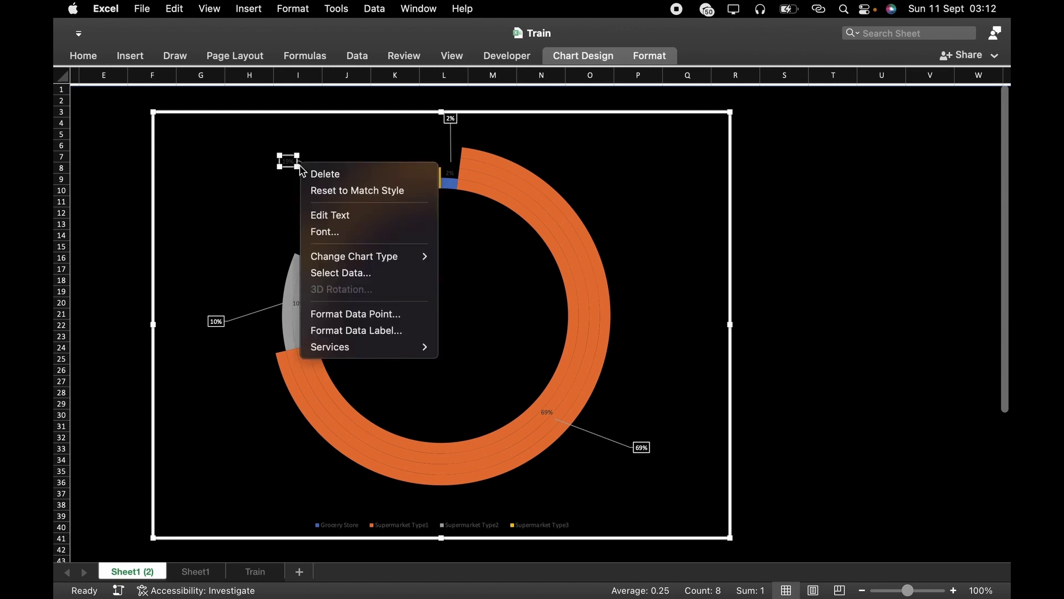
click(391, 335)
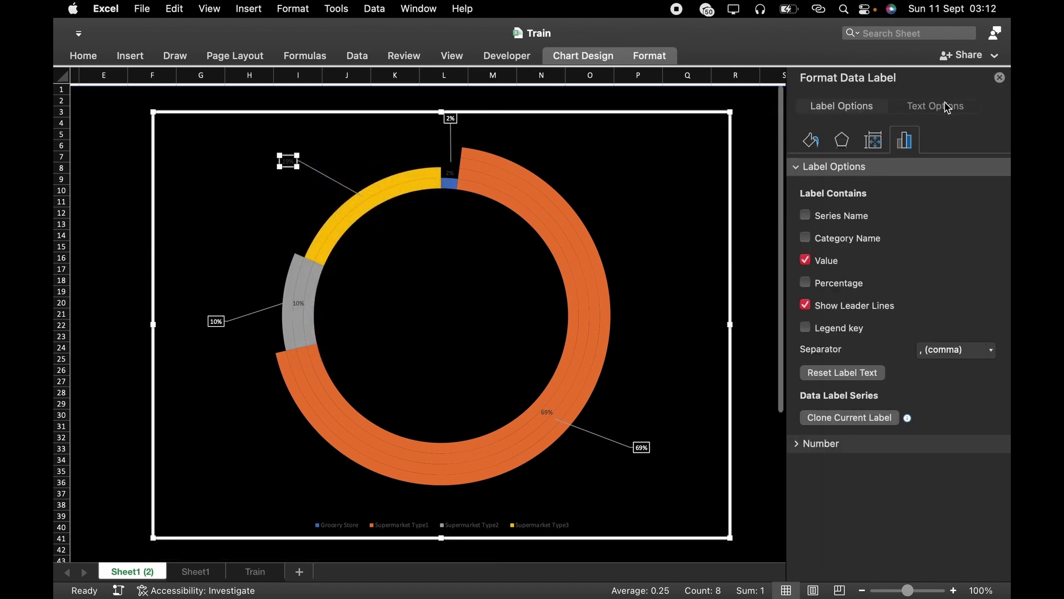
click(946, 107)
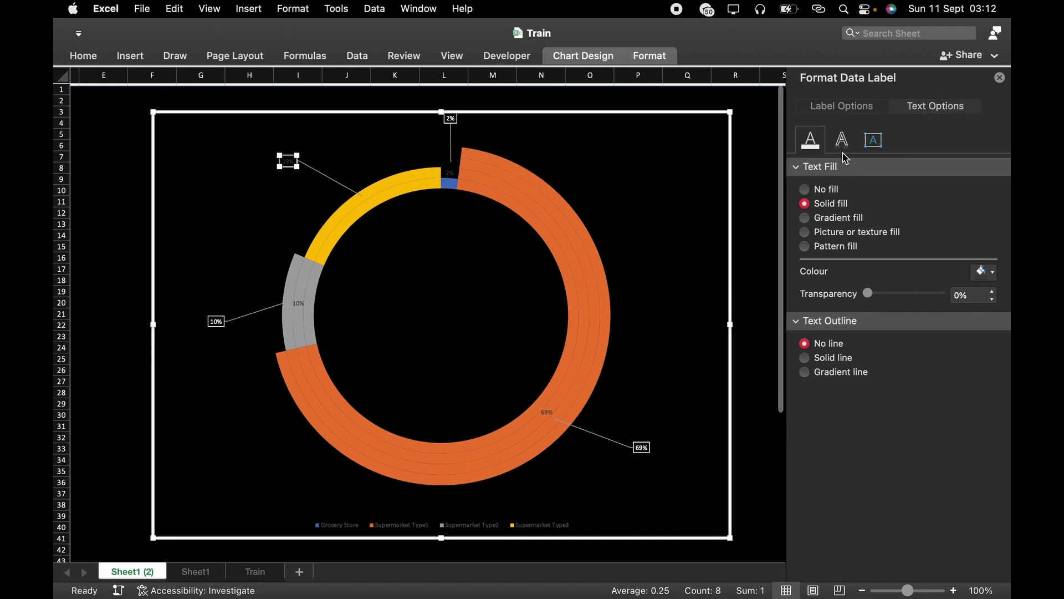
click(1001, 275)
click(882, 309)
click(849, 114)
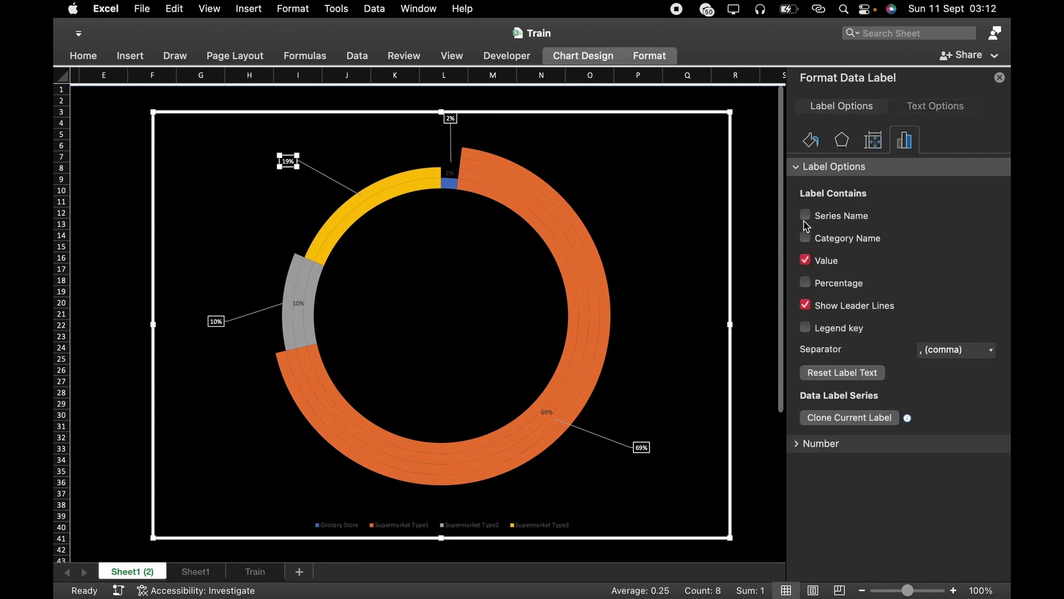
click(811, 142)
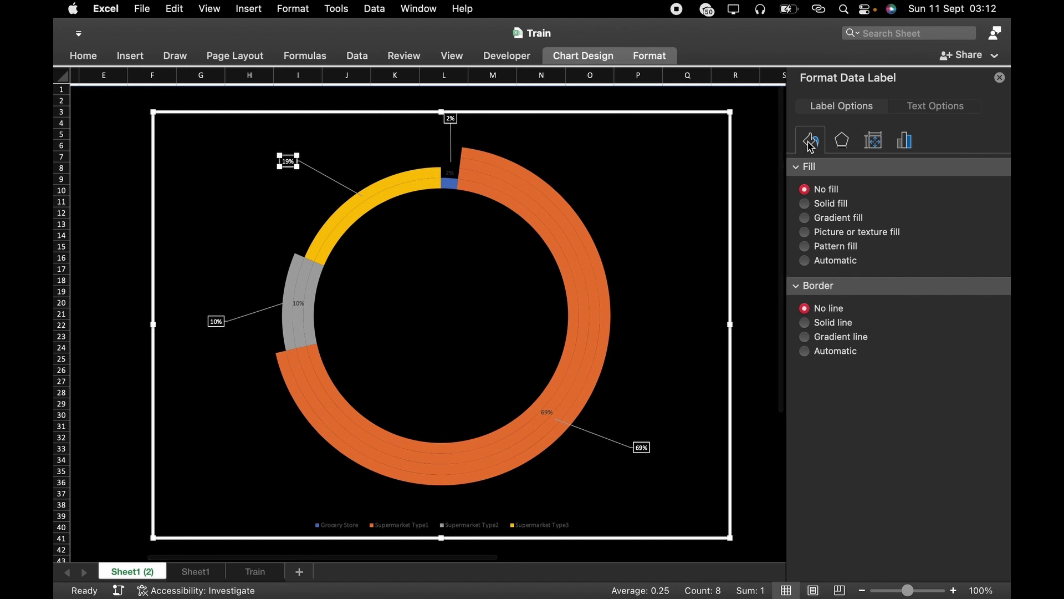
click(806, 323)
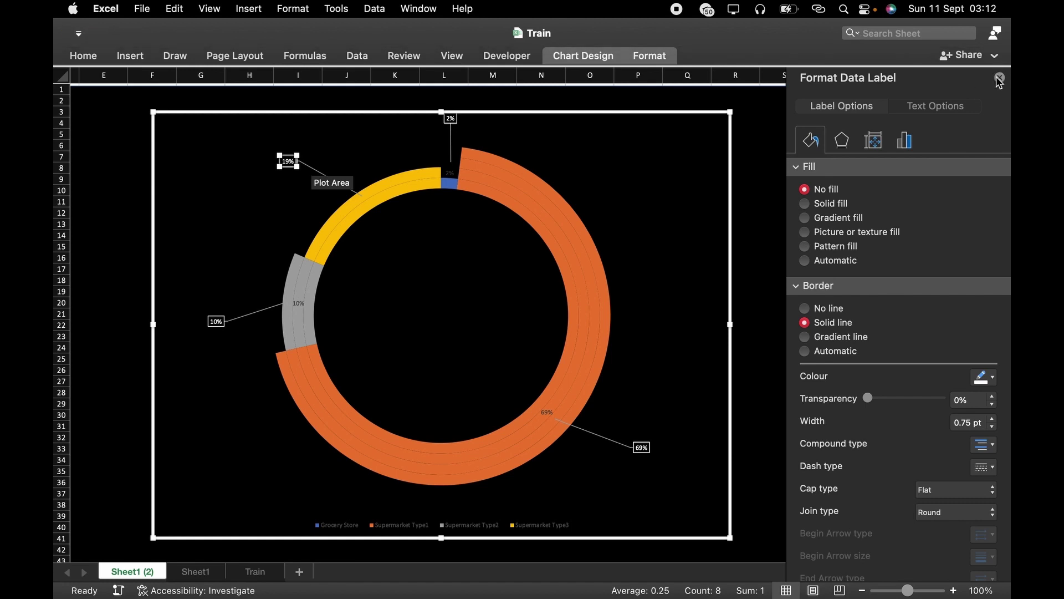
- Move the outer 2% label slightly down, closer to the blue slice
click(451, 135)
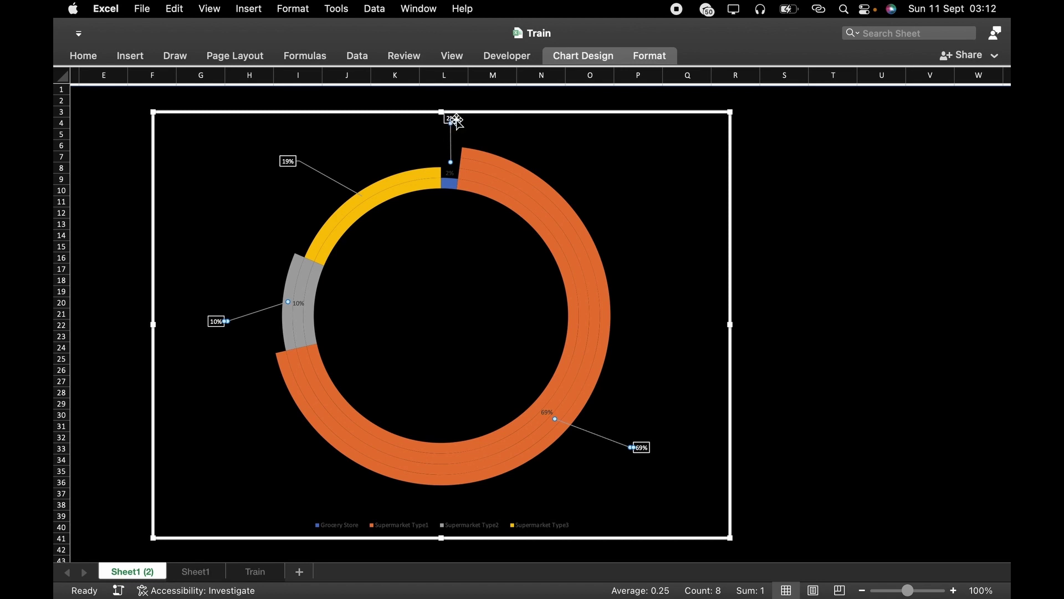
click(455, 119)
click(456, 119)
mouse_move(456, 119)
mouse_down()
mouse_move(449, 175)
mouse_move(450, 131)
mouse_up()
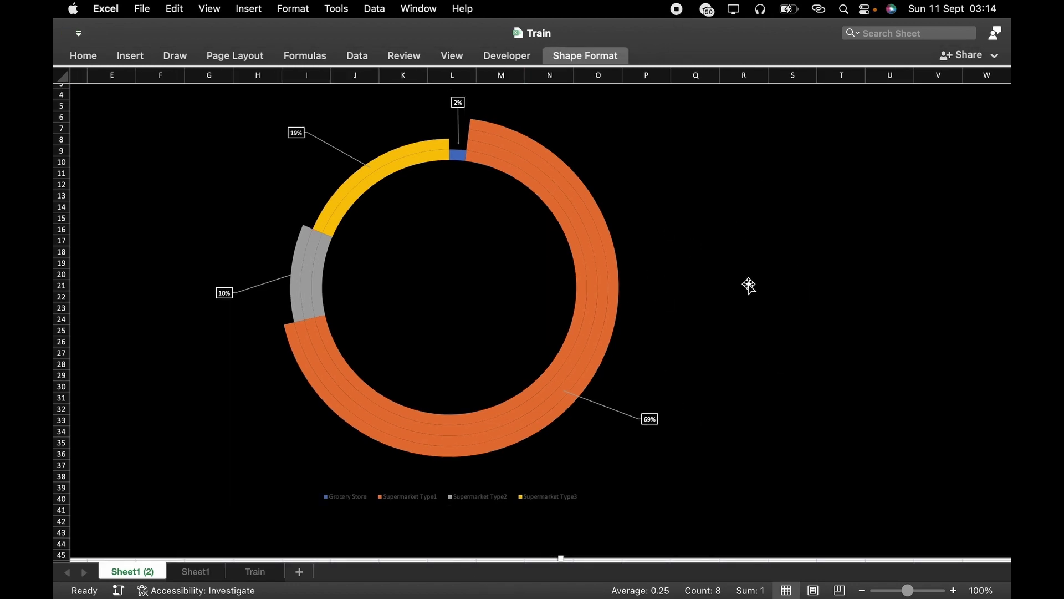
- Give the blue Grocery Store slice on the innermost ring a solid fill in black
scroll(606, 283, up, 1)
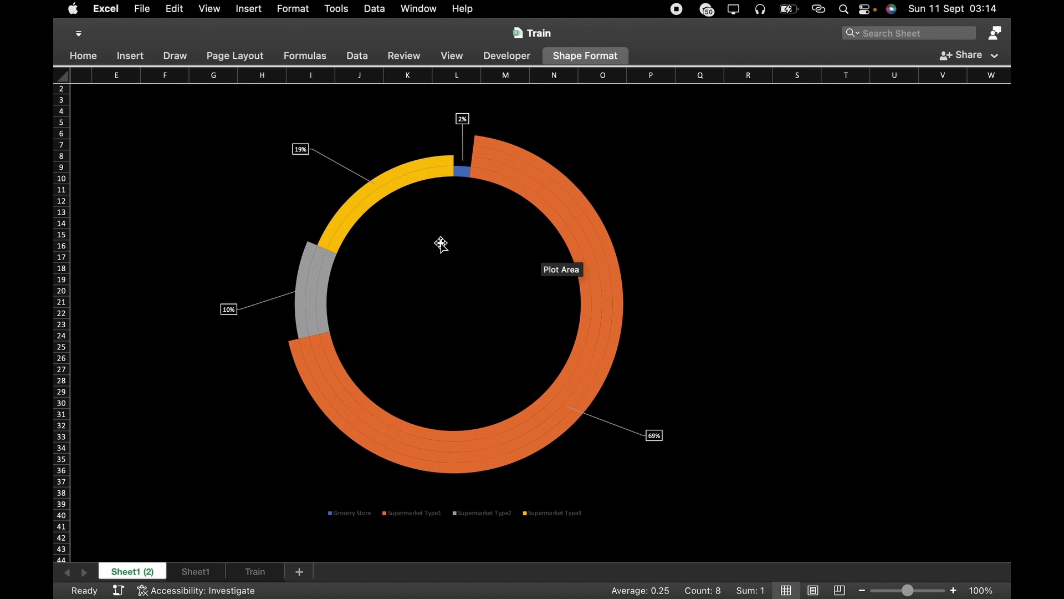
click(463, 171)
click(462, 171)
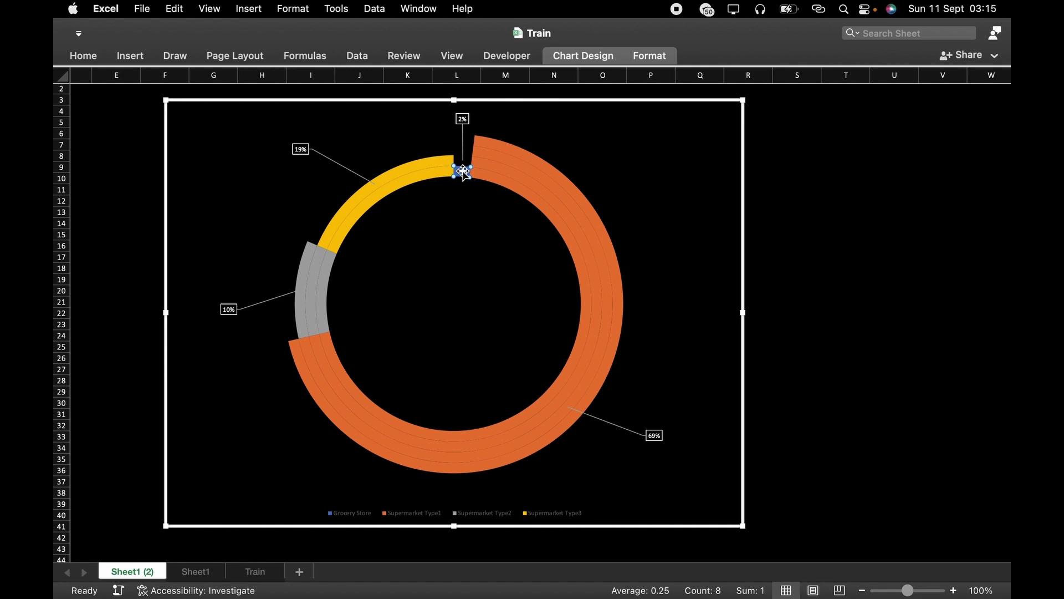
right_click(464, 174)
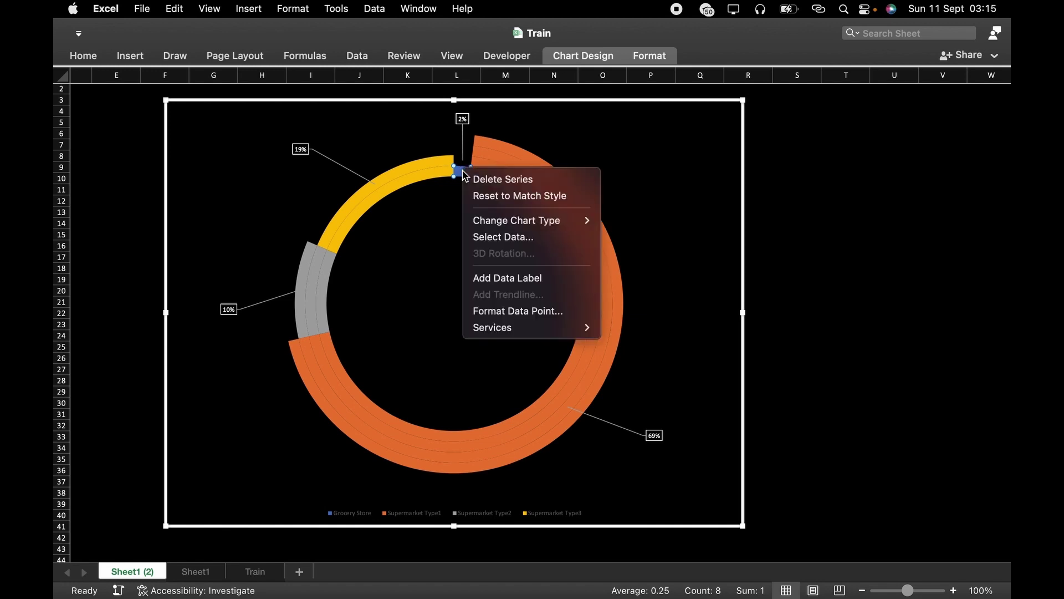
click(524, 312)
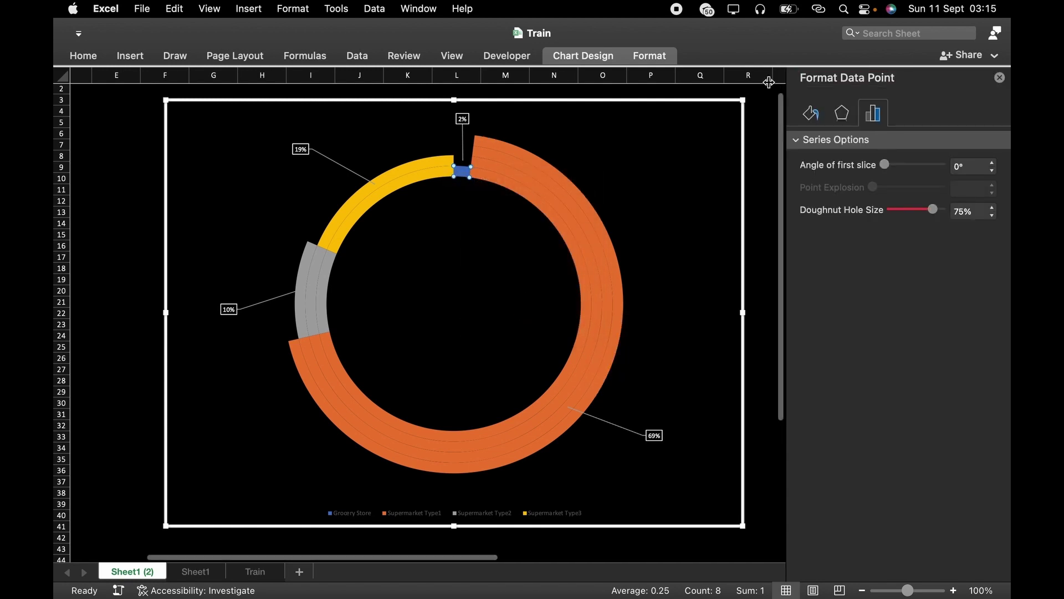
click(814, 114)
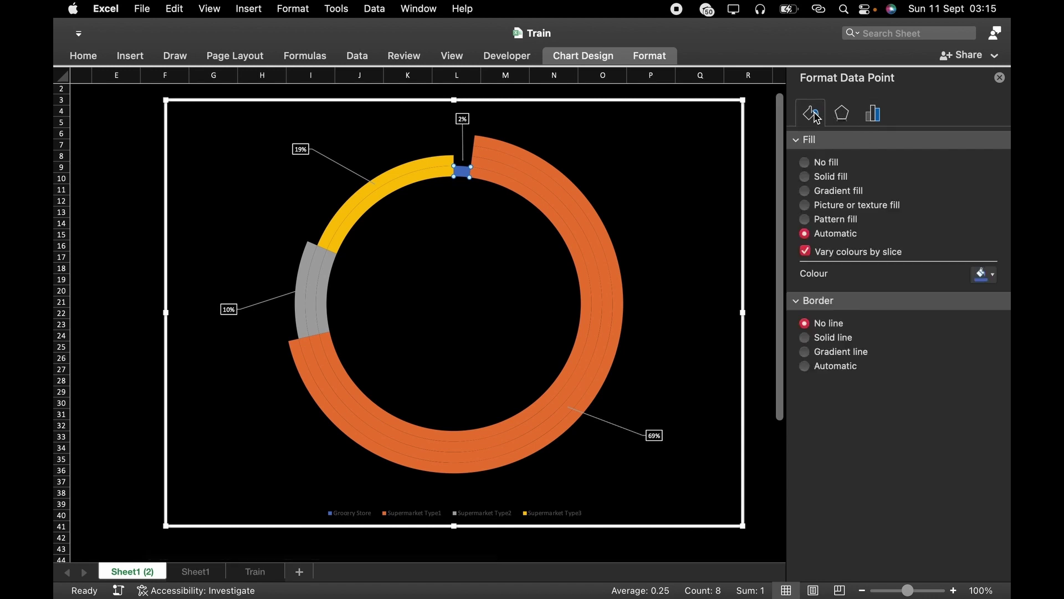
click(807, 177)
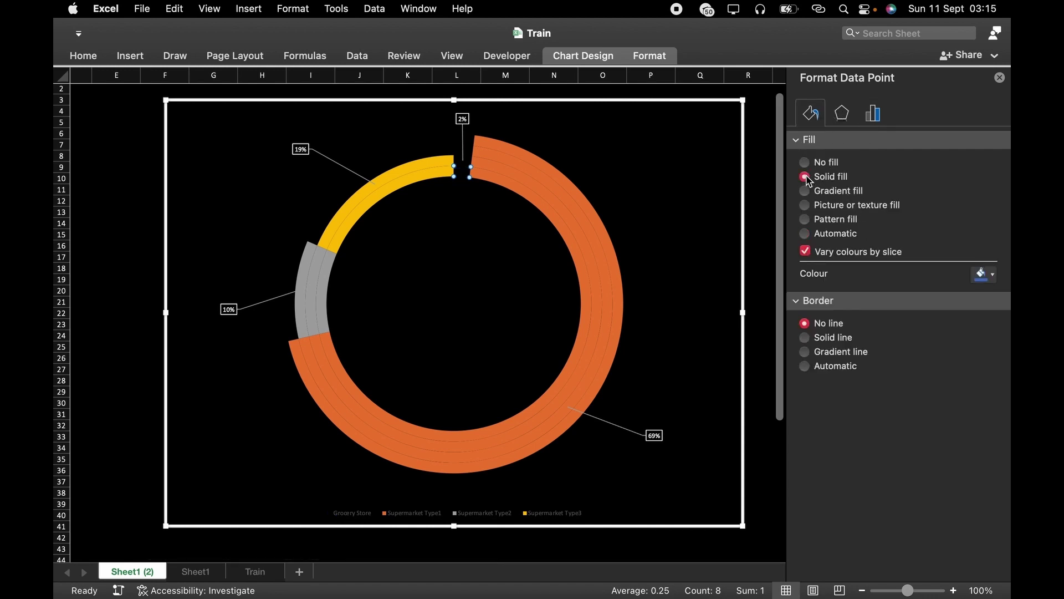
click(991, 274)
click(876, 315)
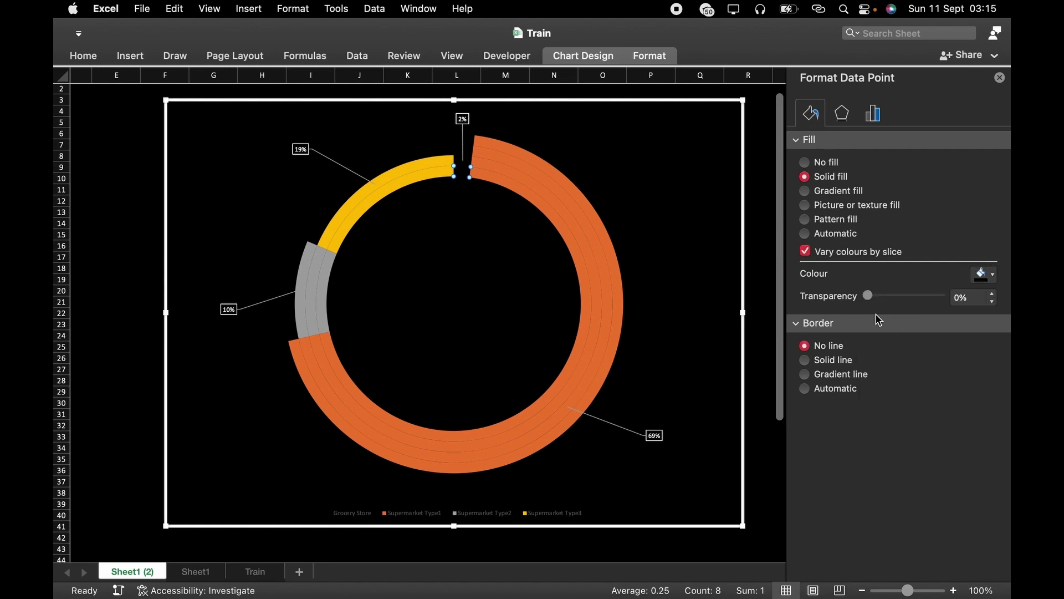
- Fill the yellow Supermarket Type3 slices on the two inner rings with the standard light blue colour
click(405, 183)
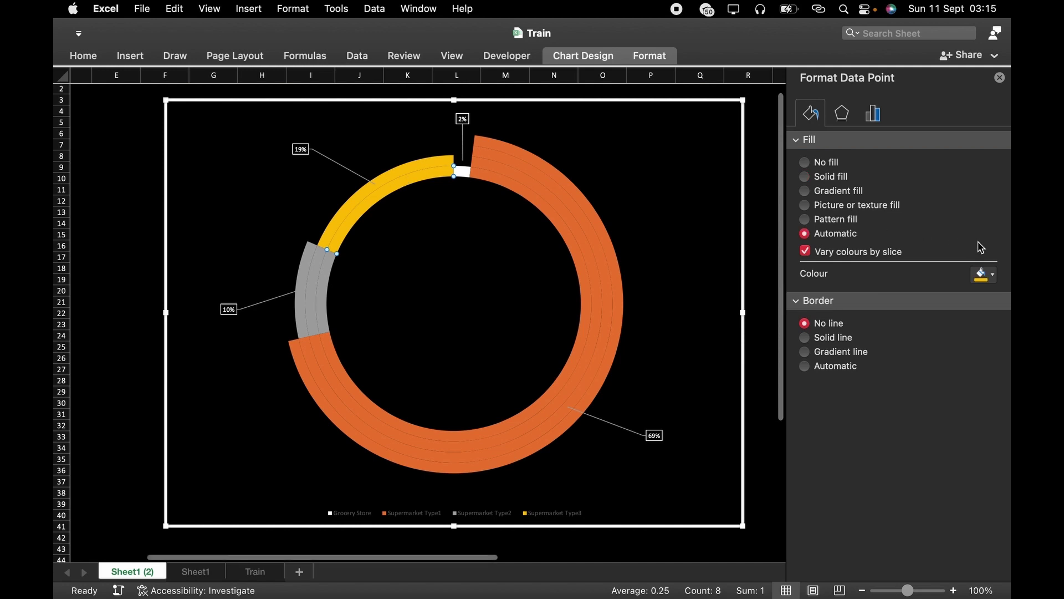
click(991, 274)
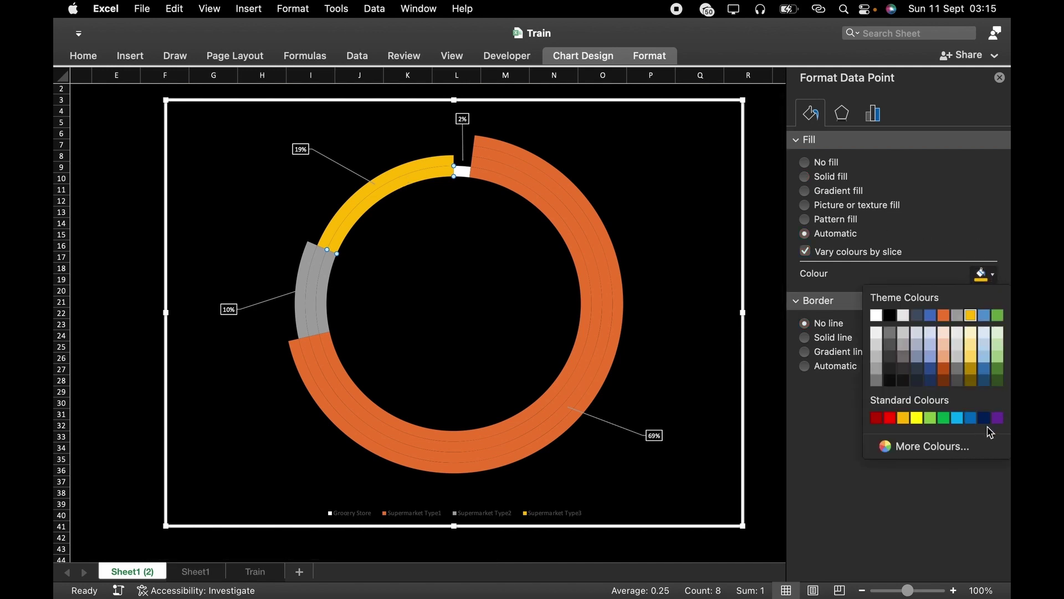
click(957, 418)
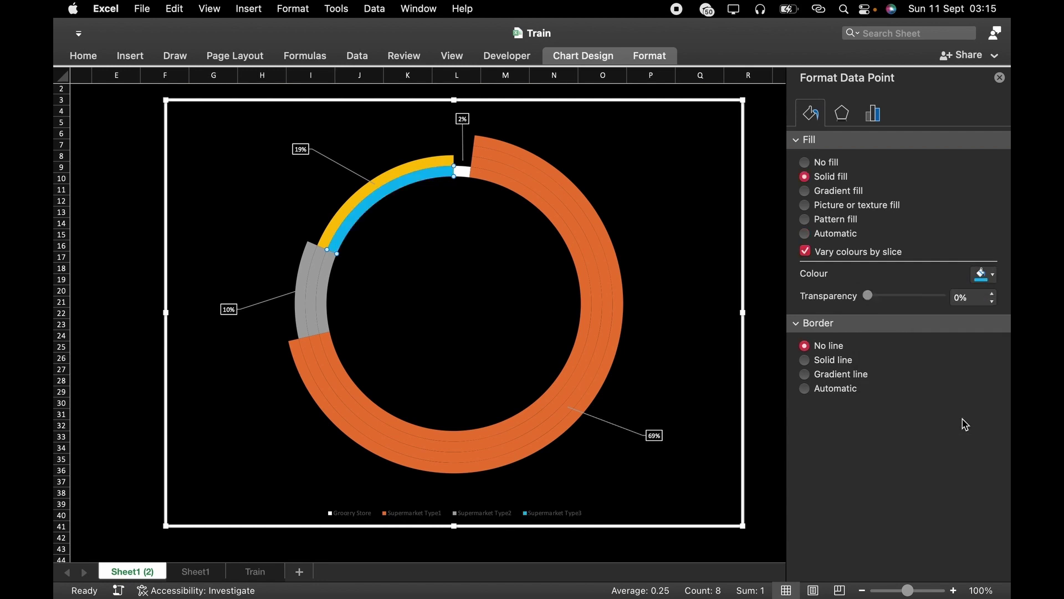
click(436, 160)
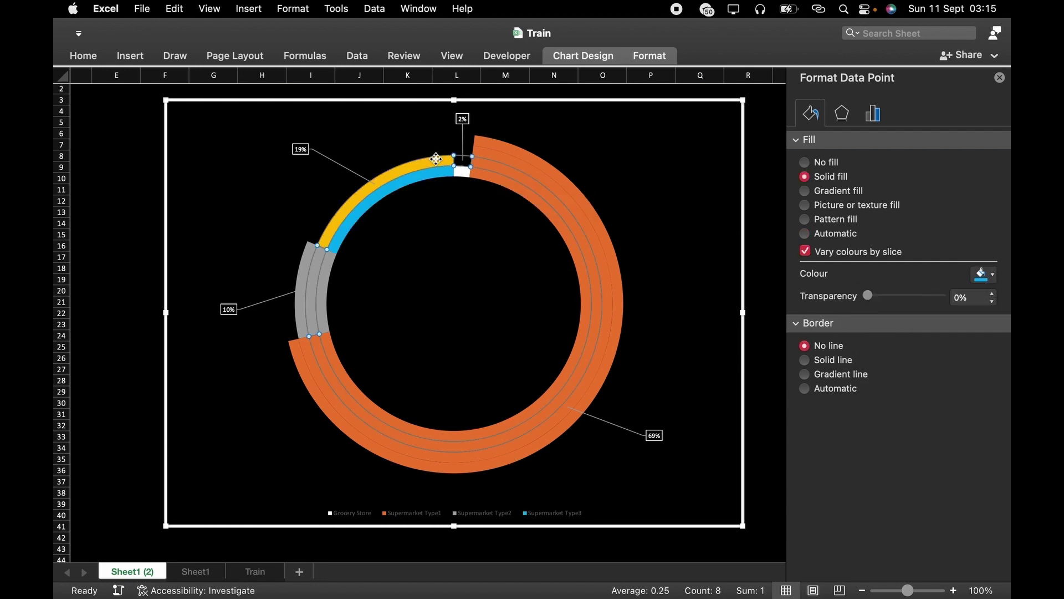
click(436, 160)
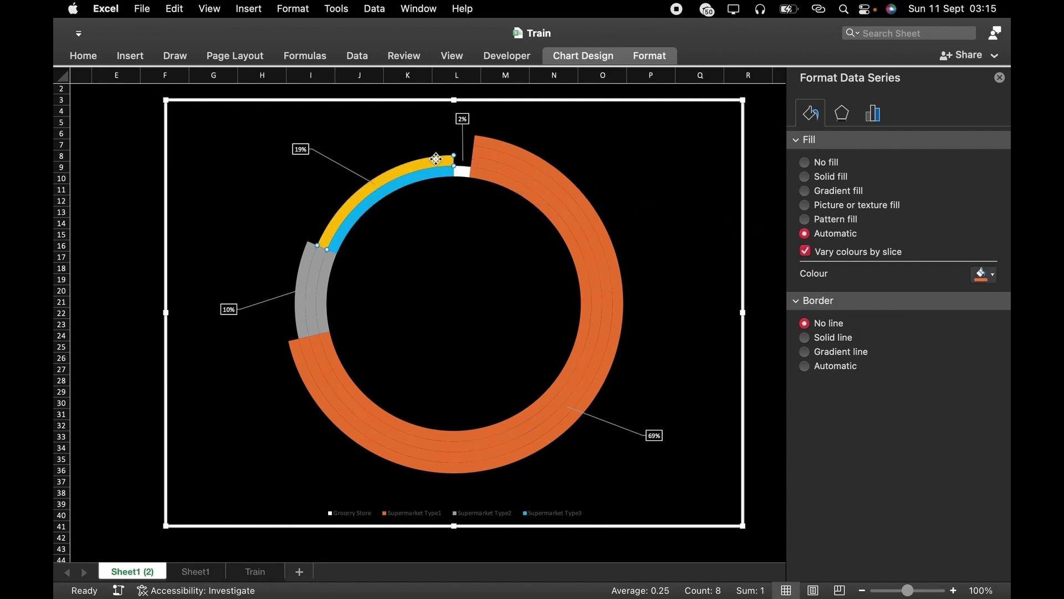
click(995, 279)
click(957, 419)
- Fill the grey Supermarket Type2 slice on the third ring from the inside with the standard blue colour
click(303, 261)
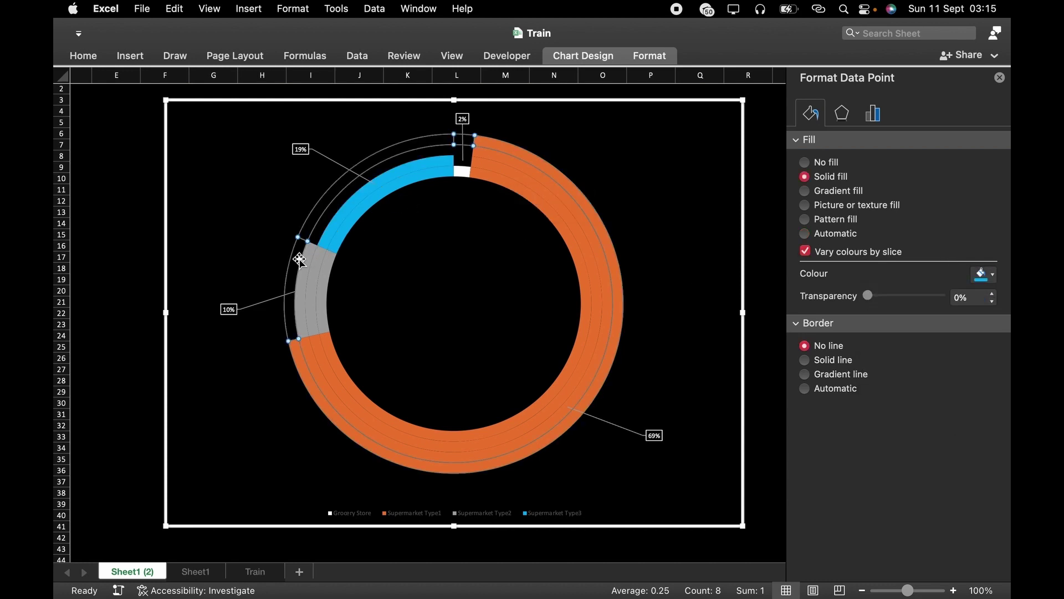
click(305, 264)
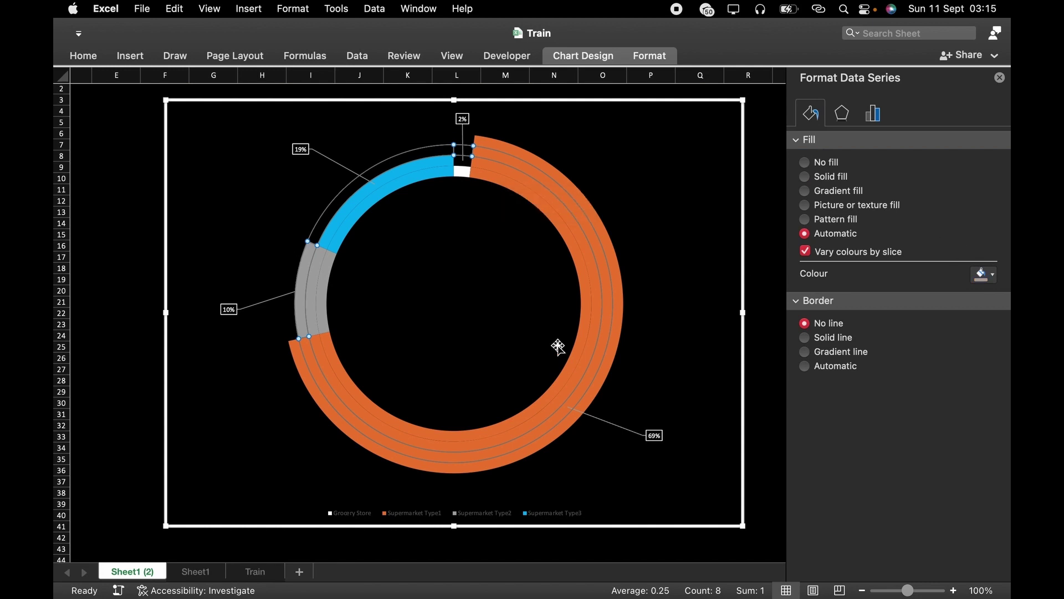
click(307, 262)
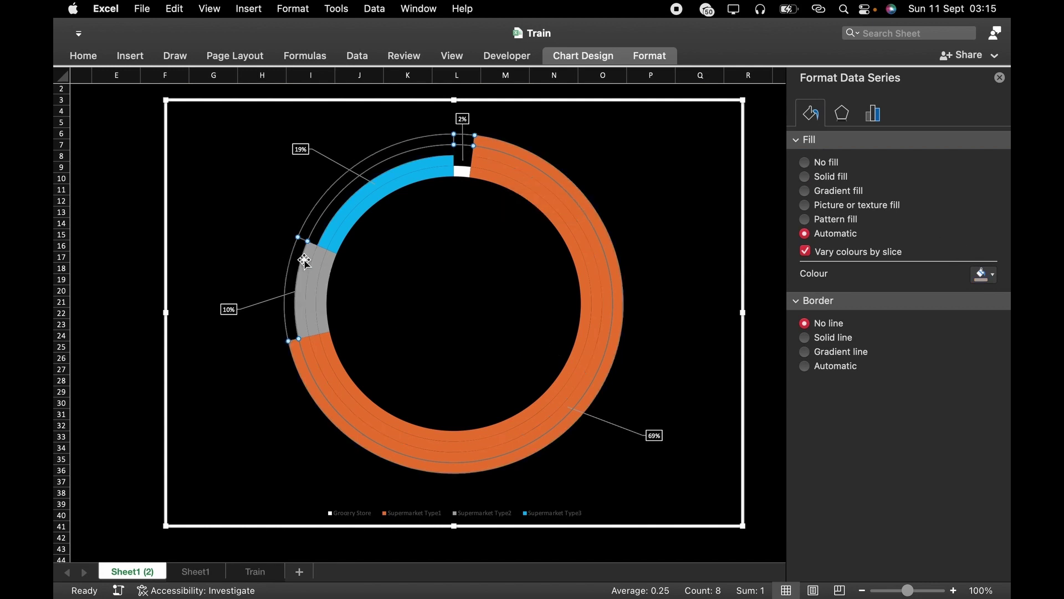
click(308, 263)
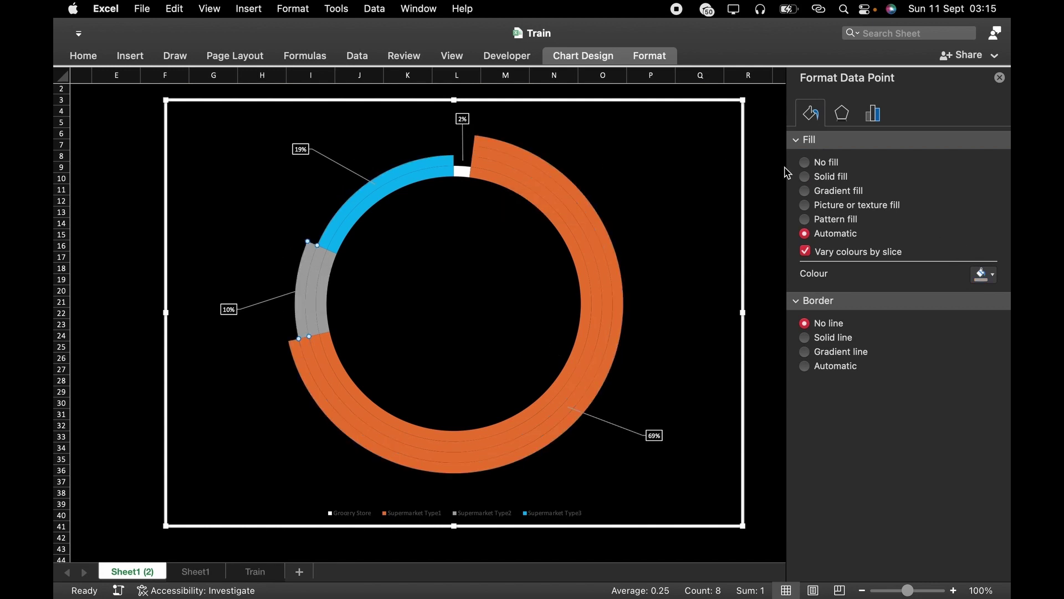
click(994, 273)
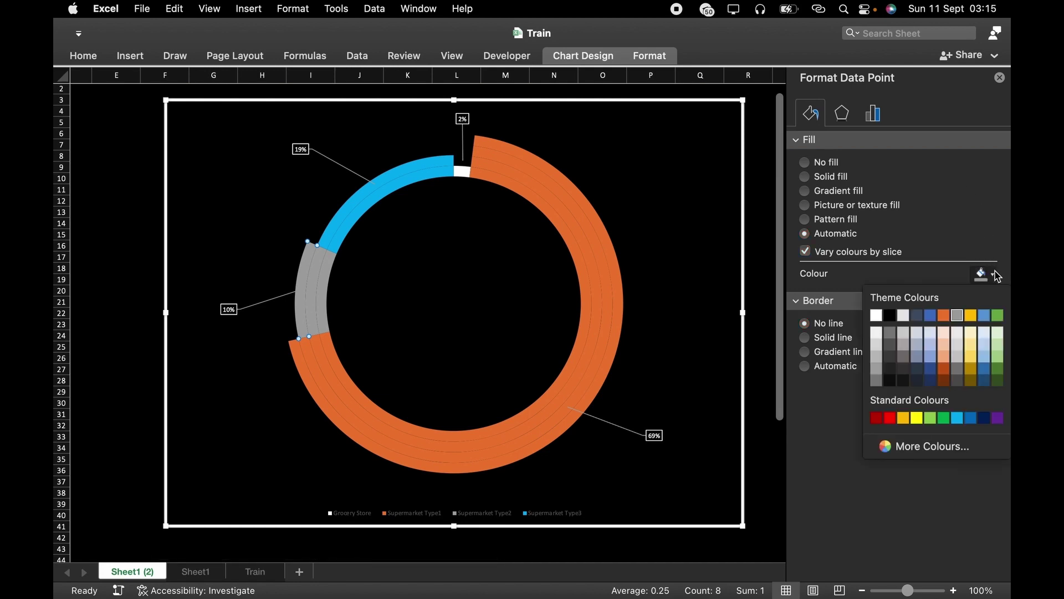
click(971, 418)
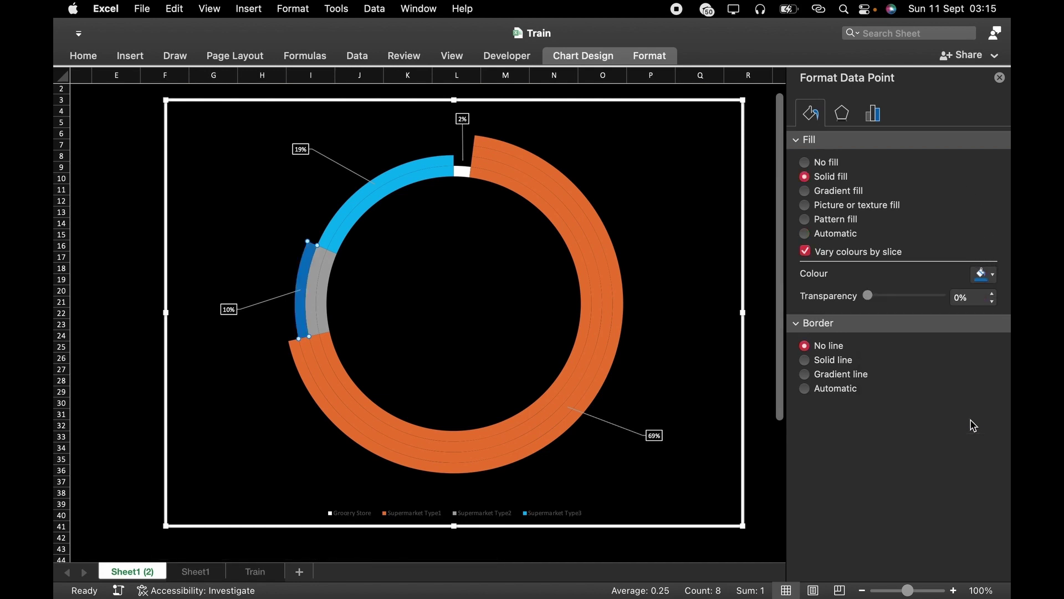
- Fill the remaining grey Supermarket Type2 slices on the second and innermost rings with the same standard blue
click(314, 271)
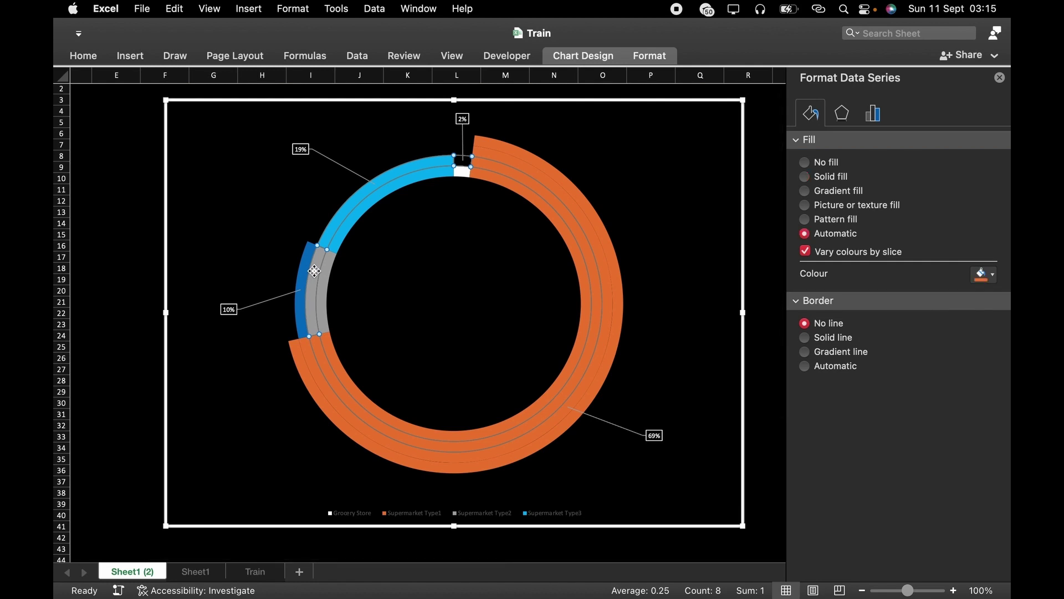
click(314, 271)
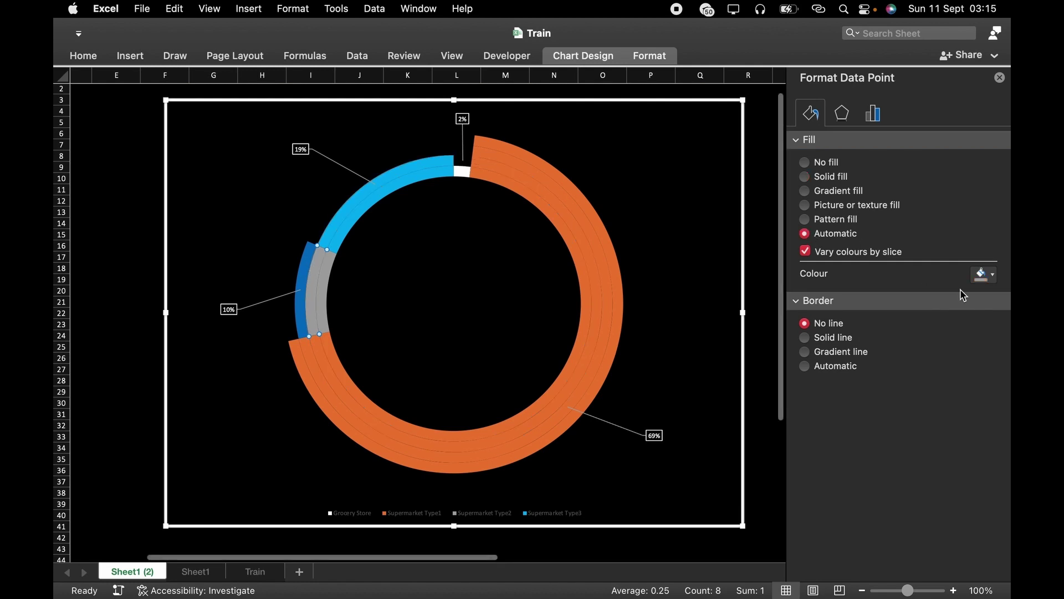
click(997, 280)
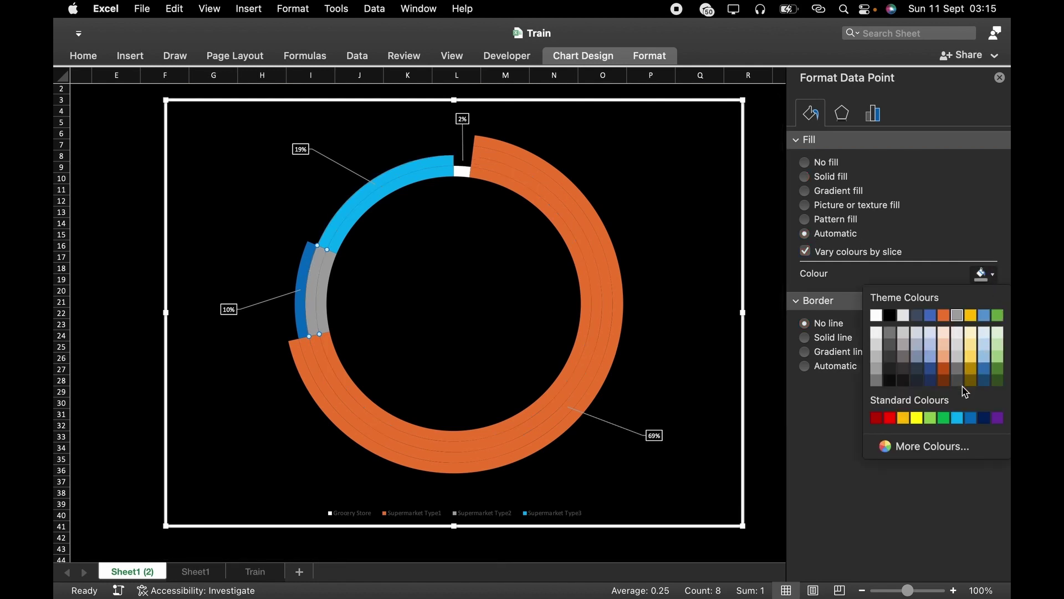
click(970, 420)
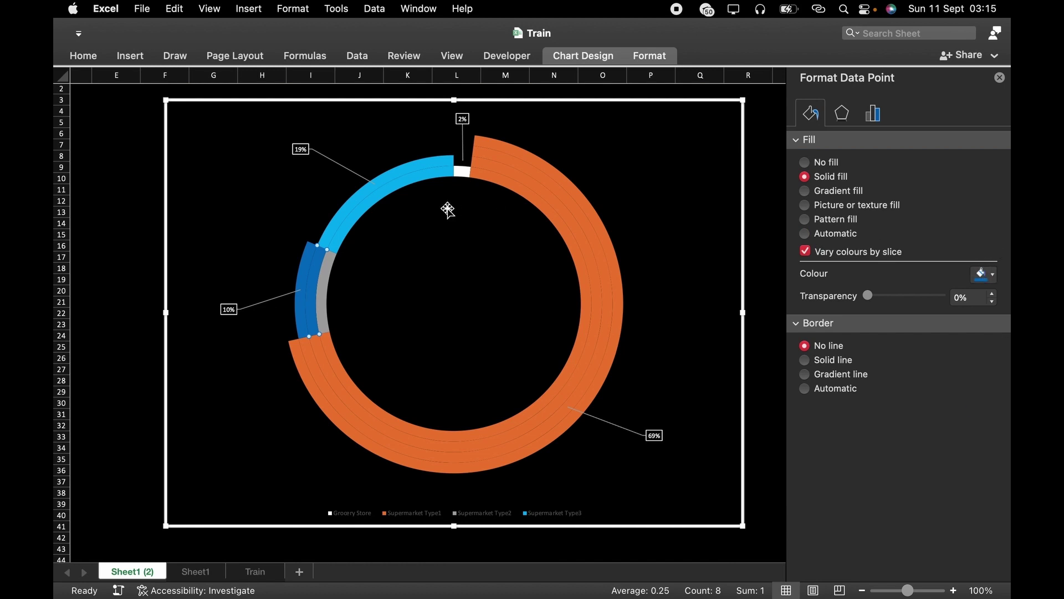
click(331, 261)
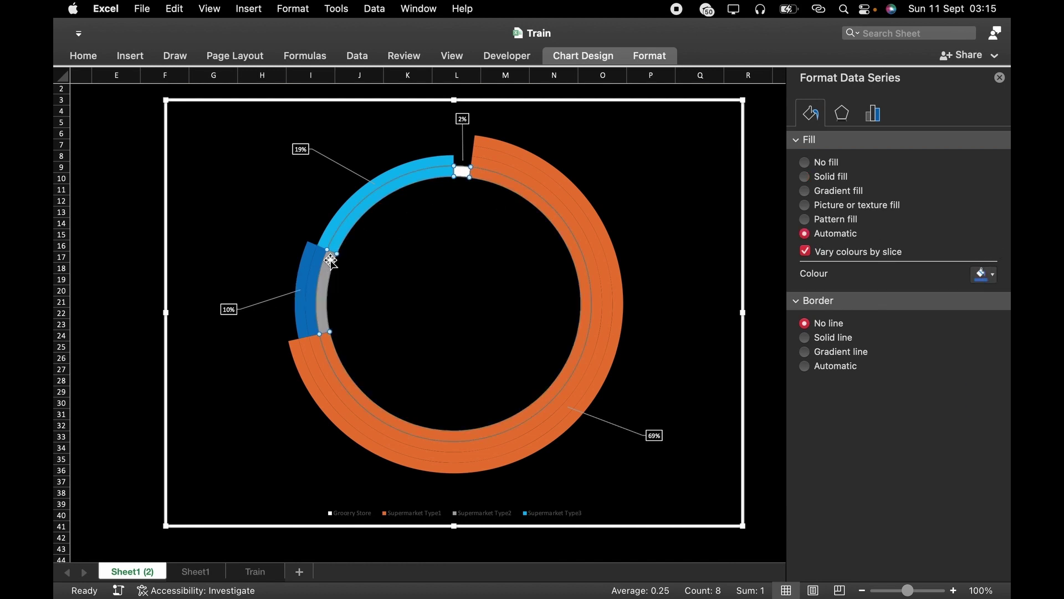
click(330, 261)
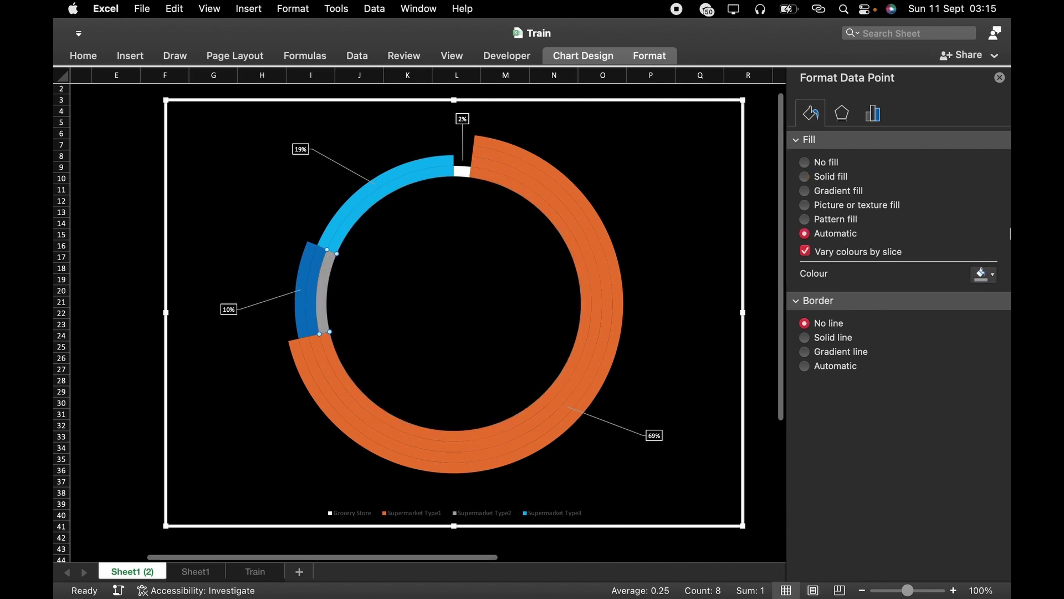
click(992, 275)
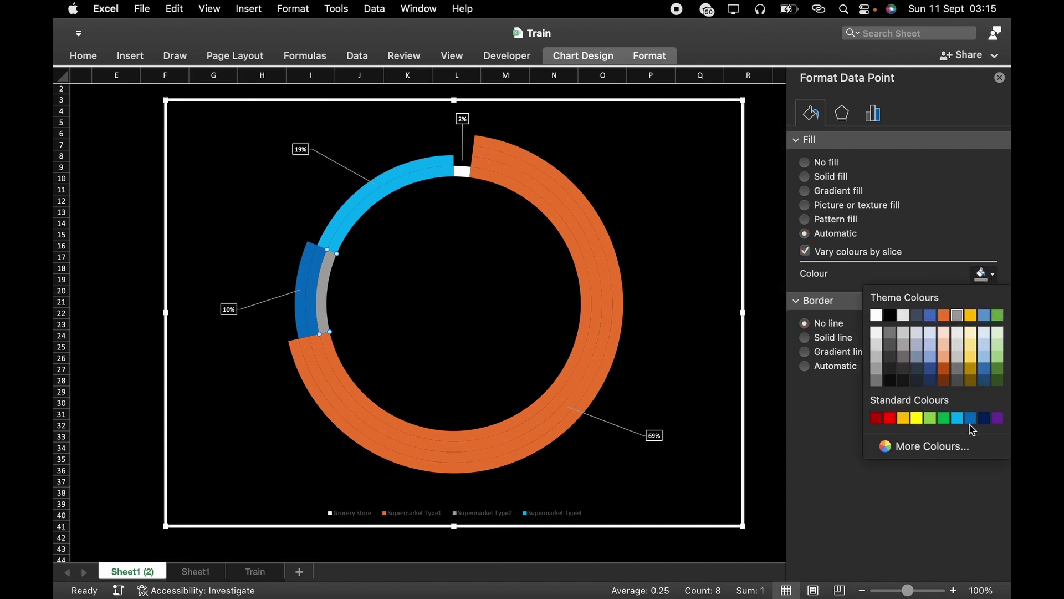
click(971, 418)
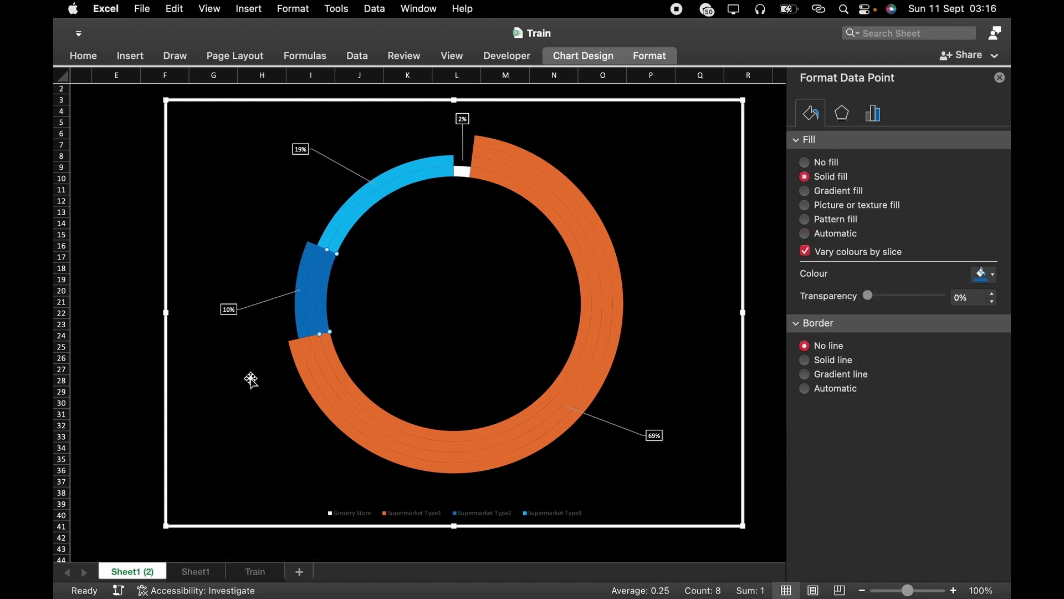
- Fill the orange Supermarket Type1 slice on the innermost ring with the standard purple colour
click(328, 349)
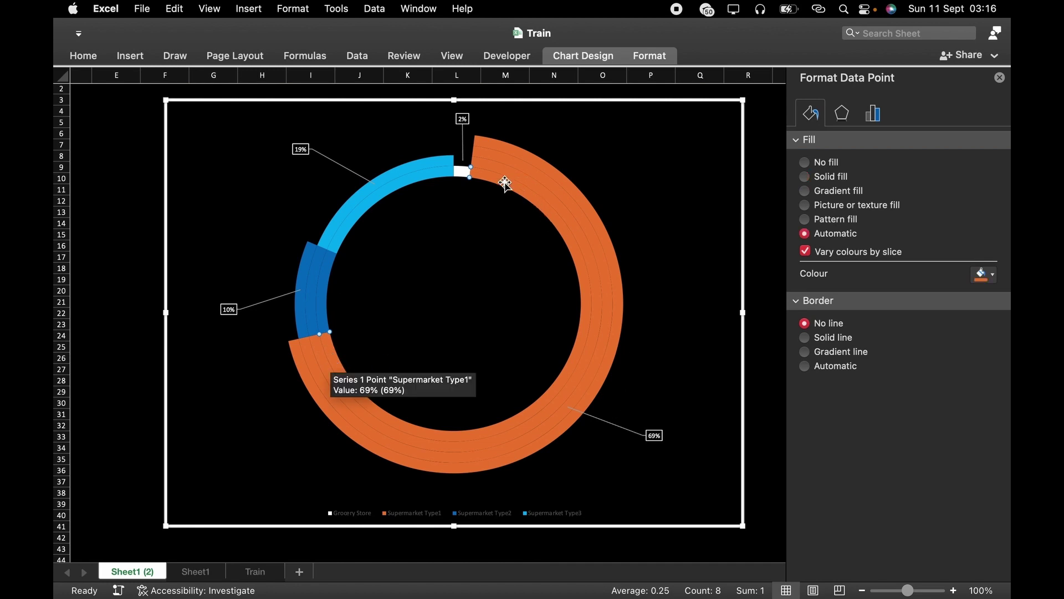
click(992, 275)
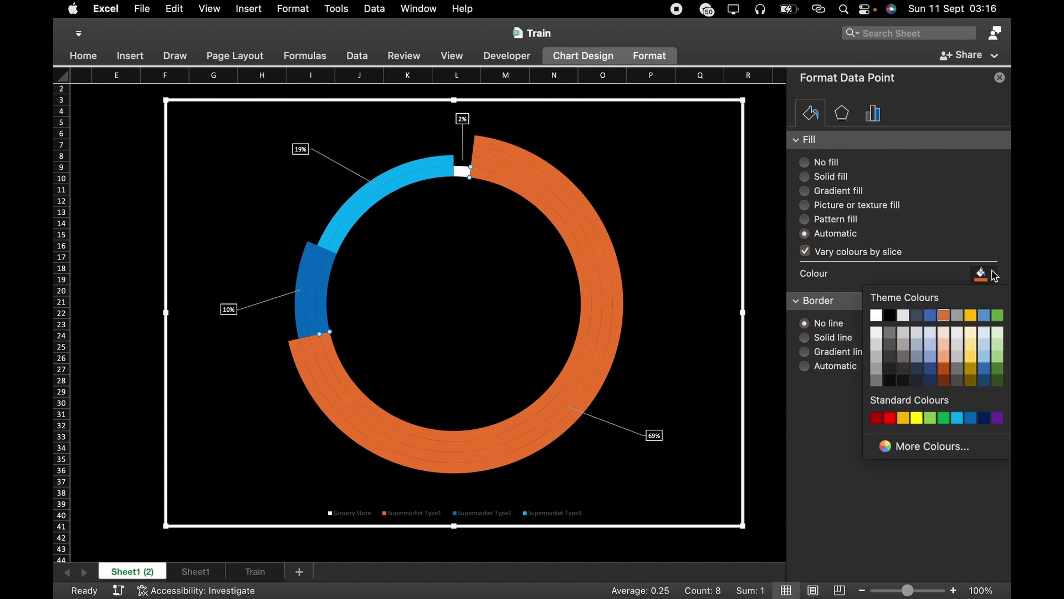
click(985, 418)
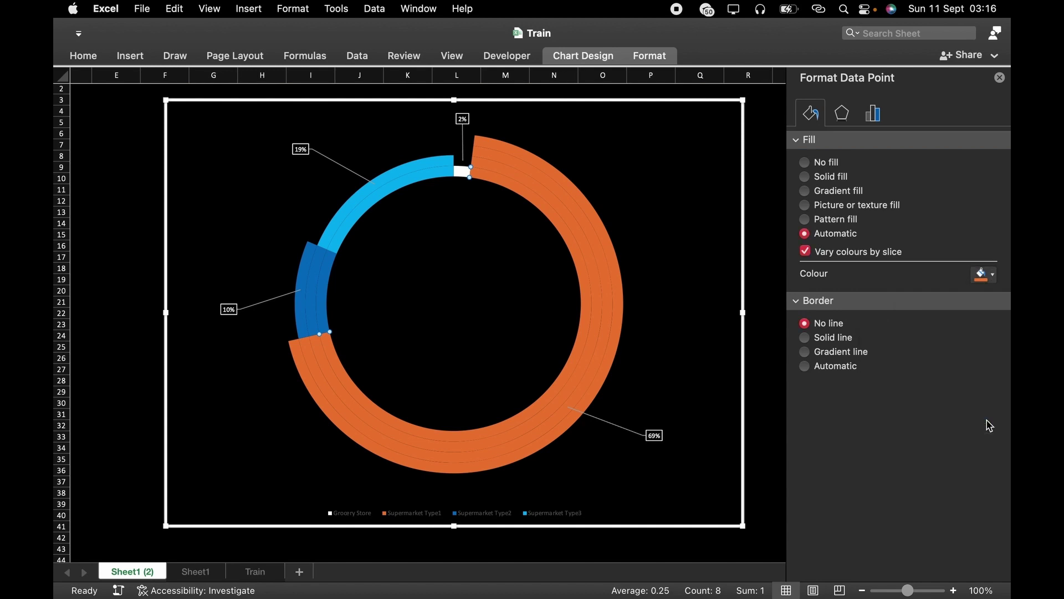
click(992, 275)
click(998, 418)
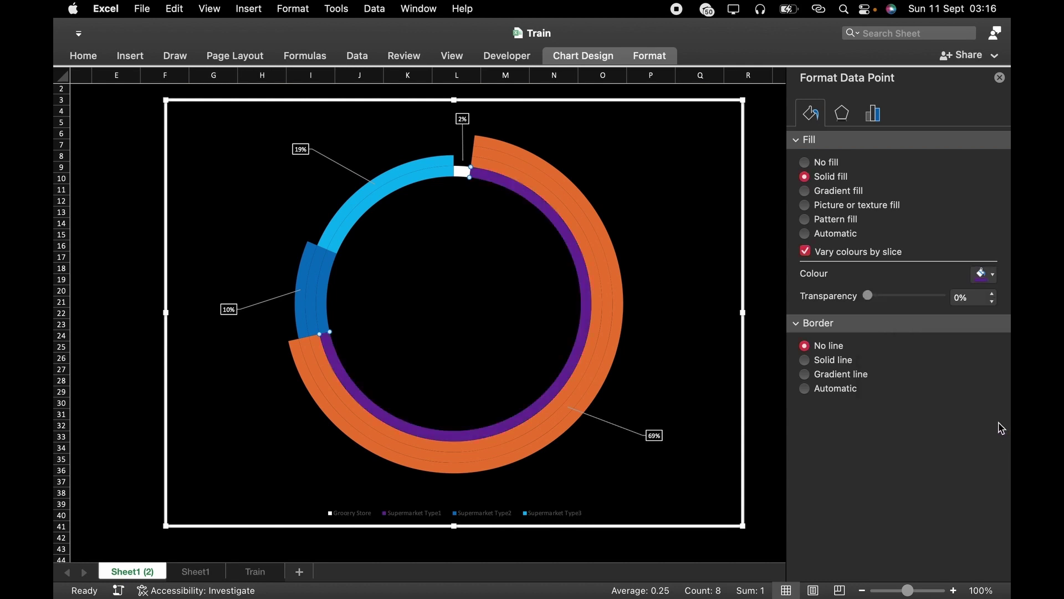
- Fill the orange Supermarket Type1 slices on the second and third rings from the inside with standard purple
click(437, 450)
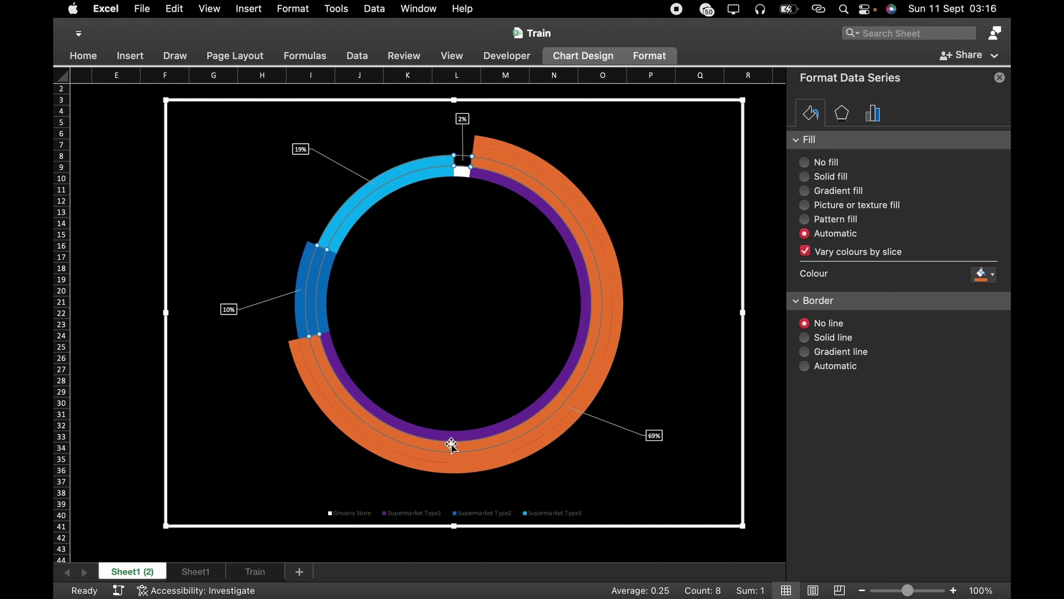
click(452, 446)
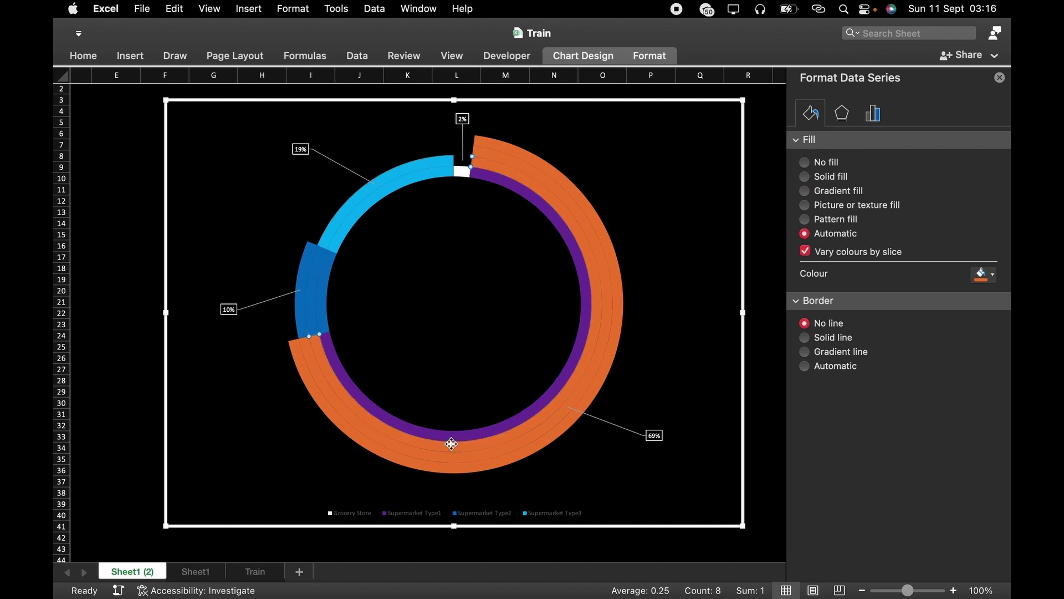
click(992, 275)
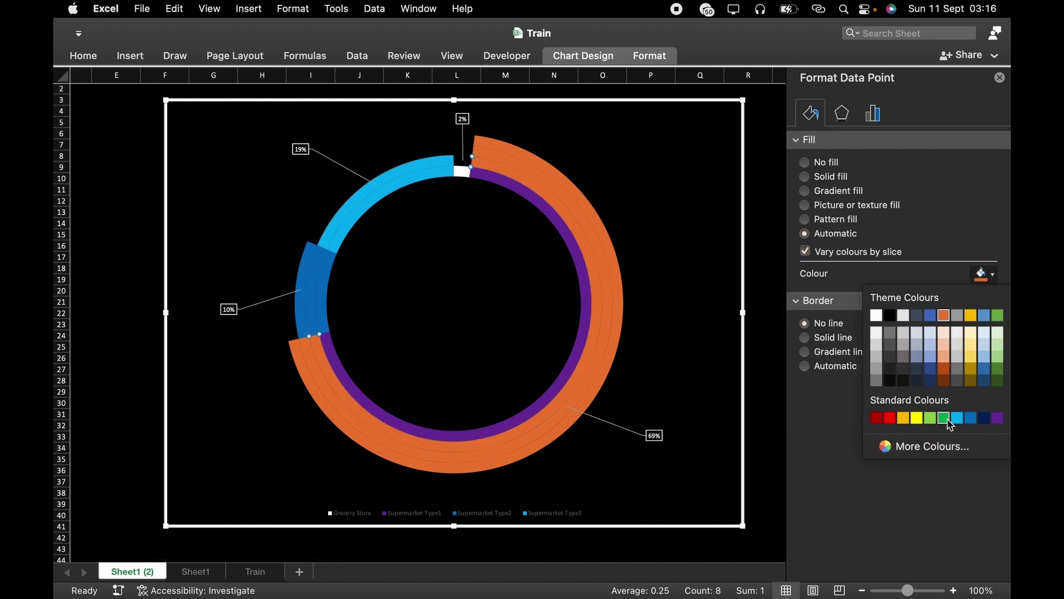
click(996, 417)
click(491, 453)
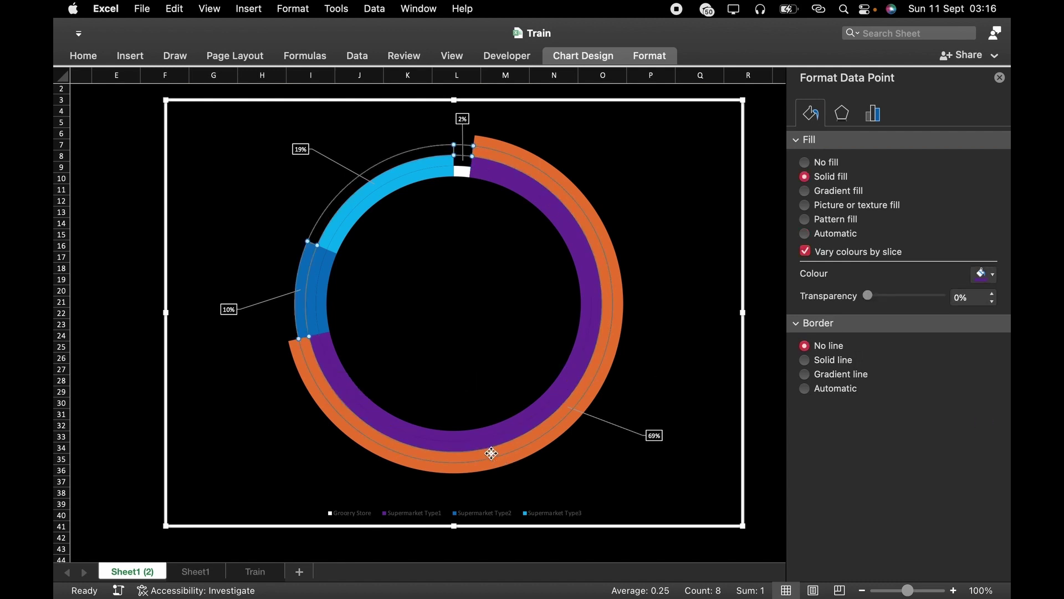
click(491, 452)
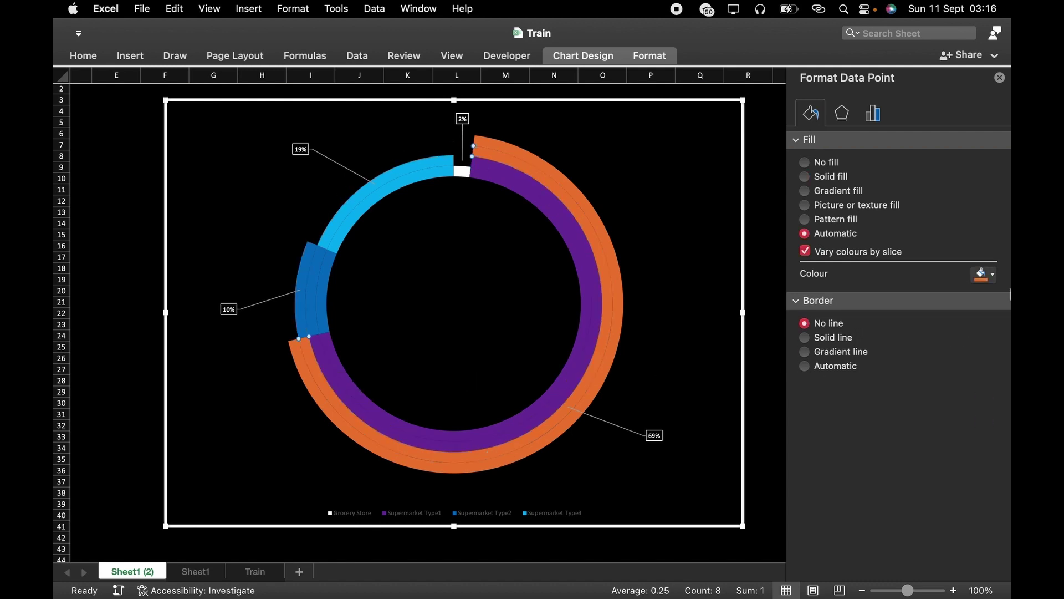
click(996, 275)
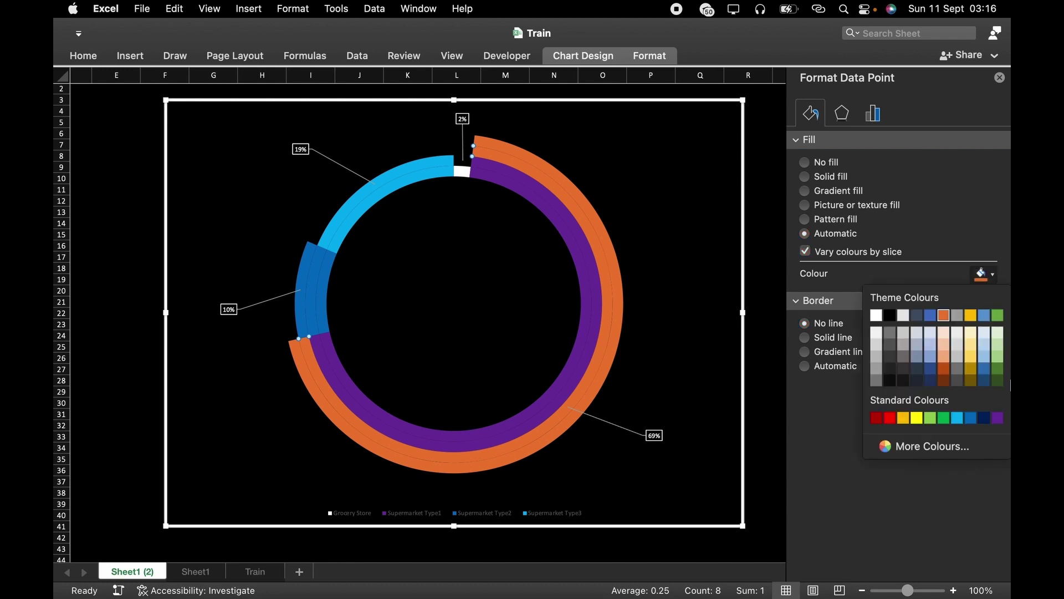
click(997, 417)
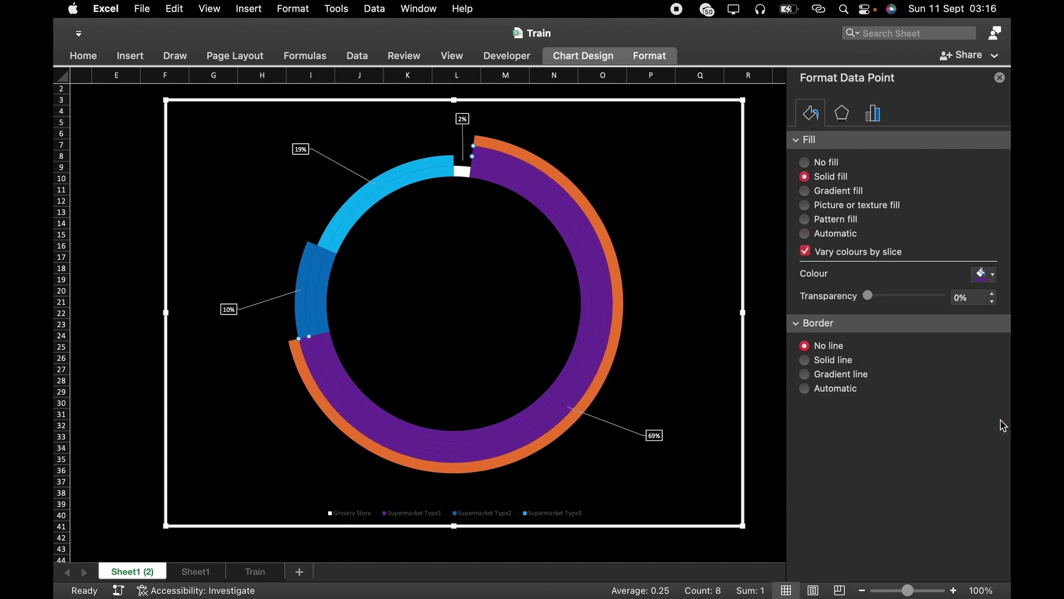
- Fill the orange Supermarket Type1 slice on the outermost ring with standard purple, then deselect the chart and close the formatting options
click(537, 447)
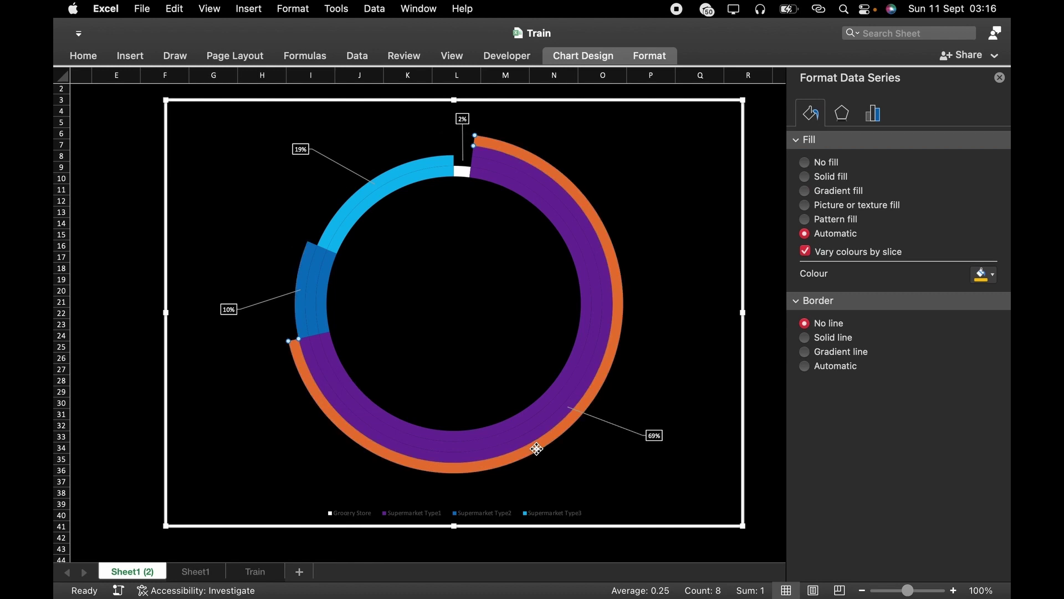
click(536, 447)
click(993, 277)
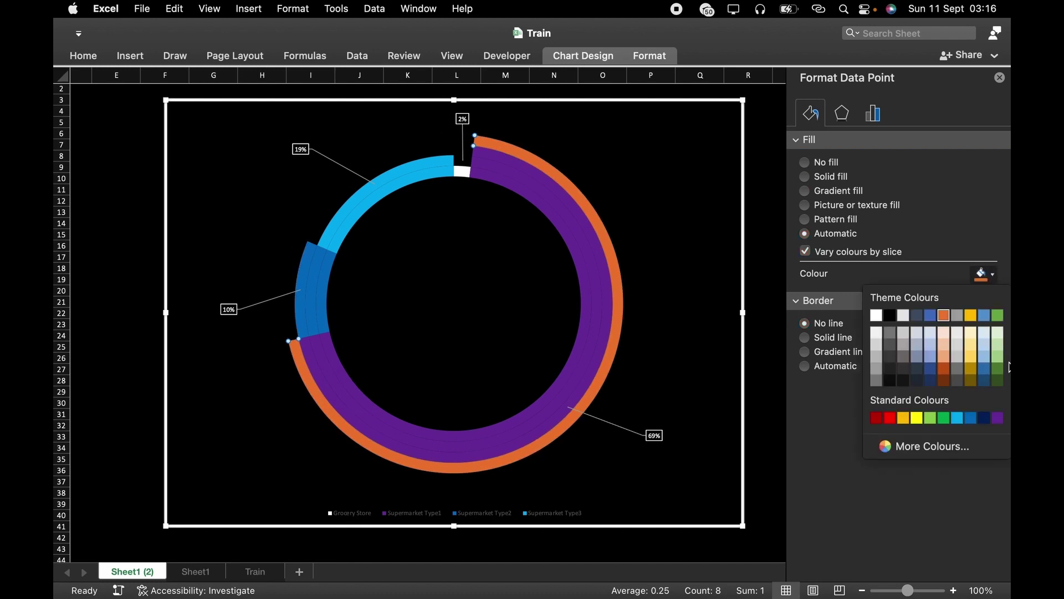
click(997, 418)
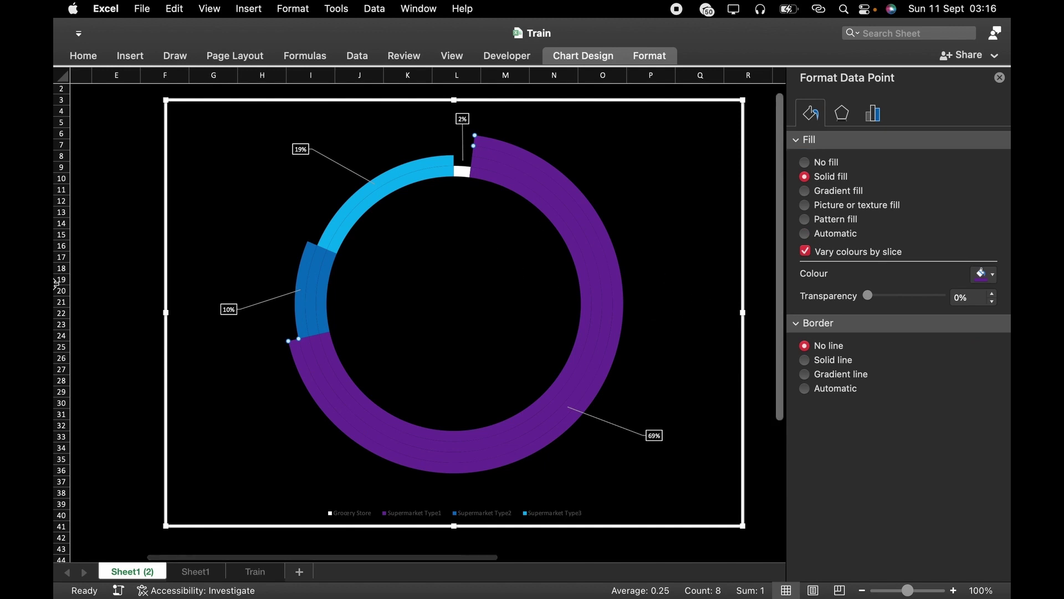
click(133, 164)
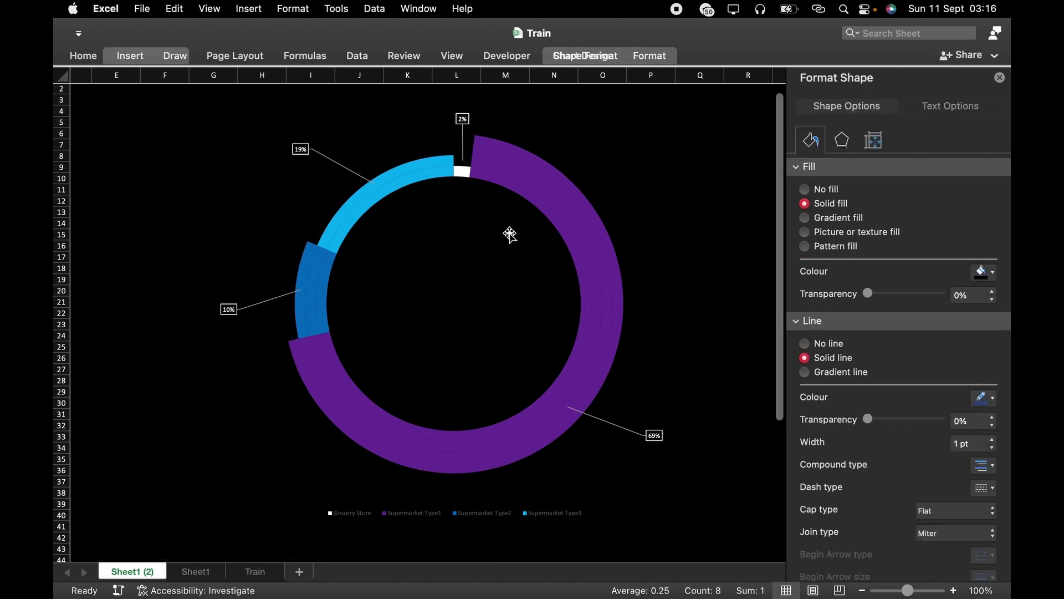
click(1001, 78)
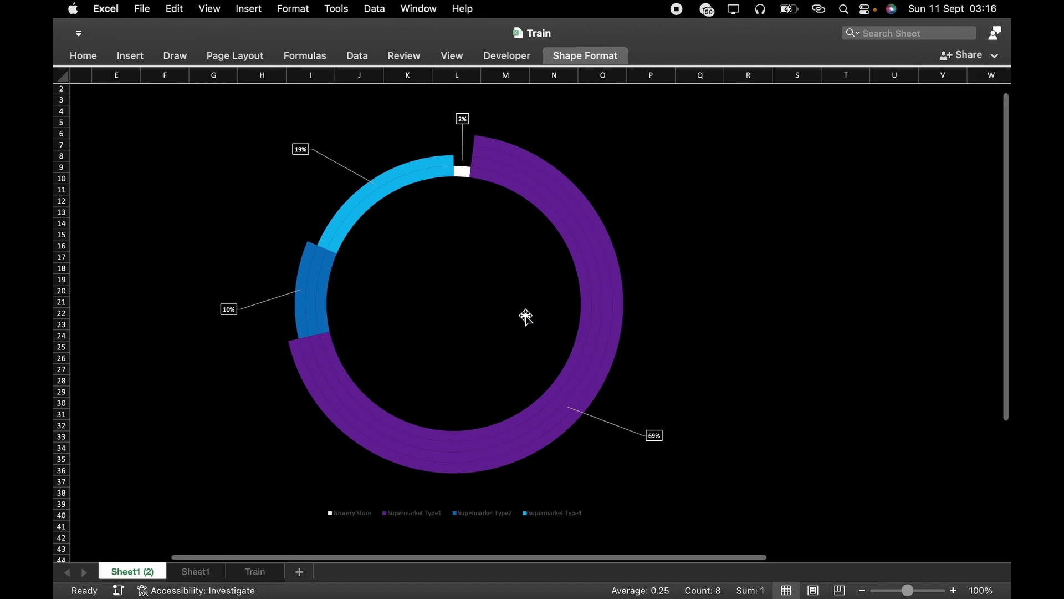
- Shrink the chart area from its upper-left corner so it starts around column G, row 13, clear of the source data
mouse_move(508, 438)
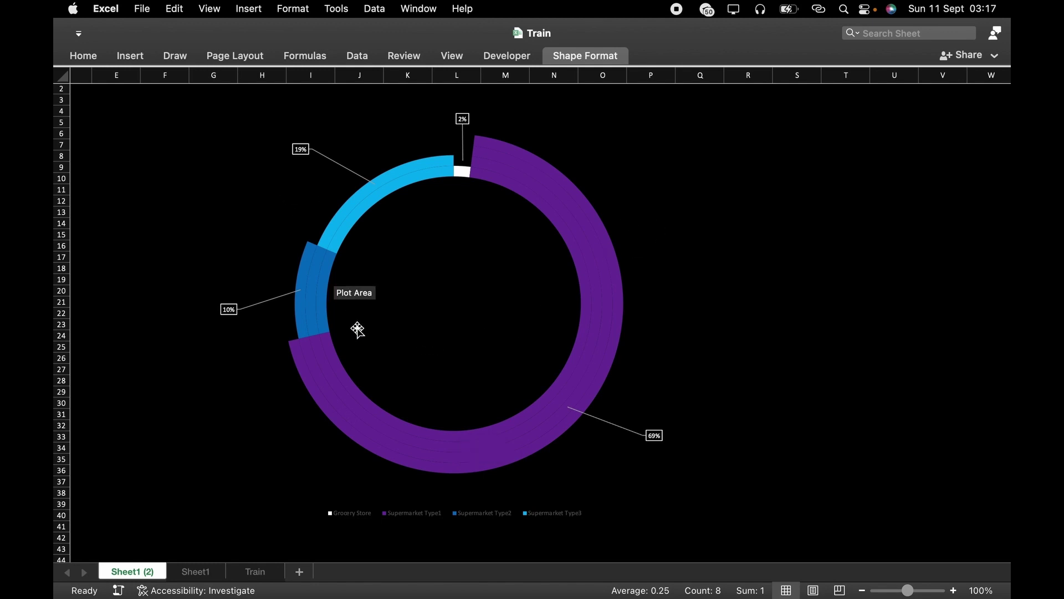
scroll(358, 329, left, 5)
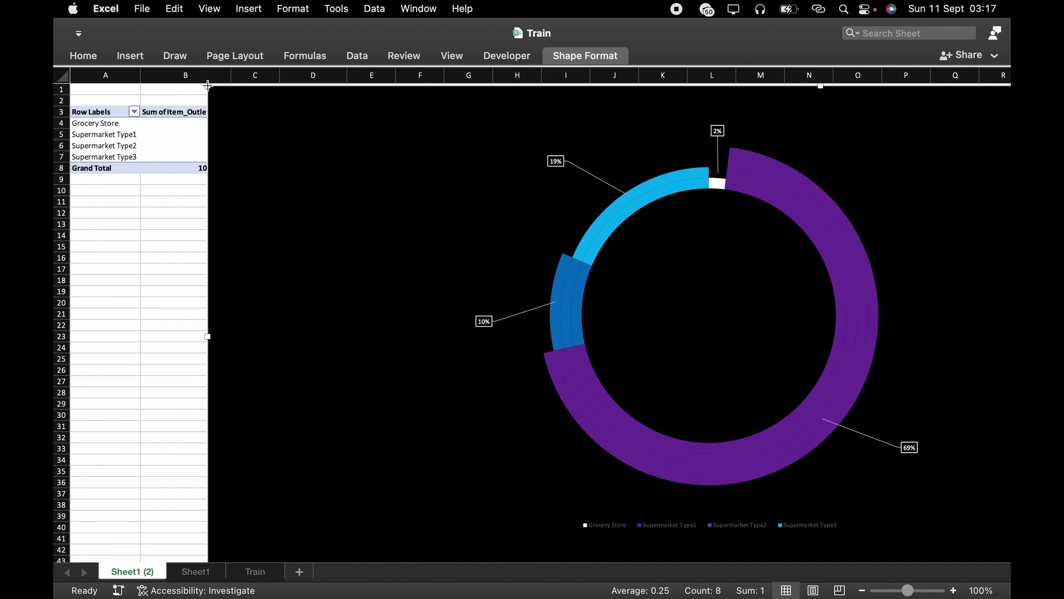
drag(208, 84, 431, 224)
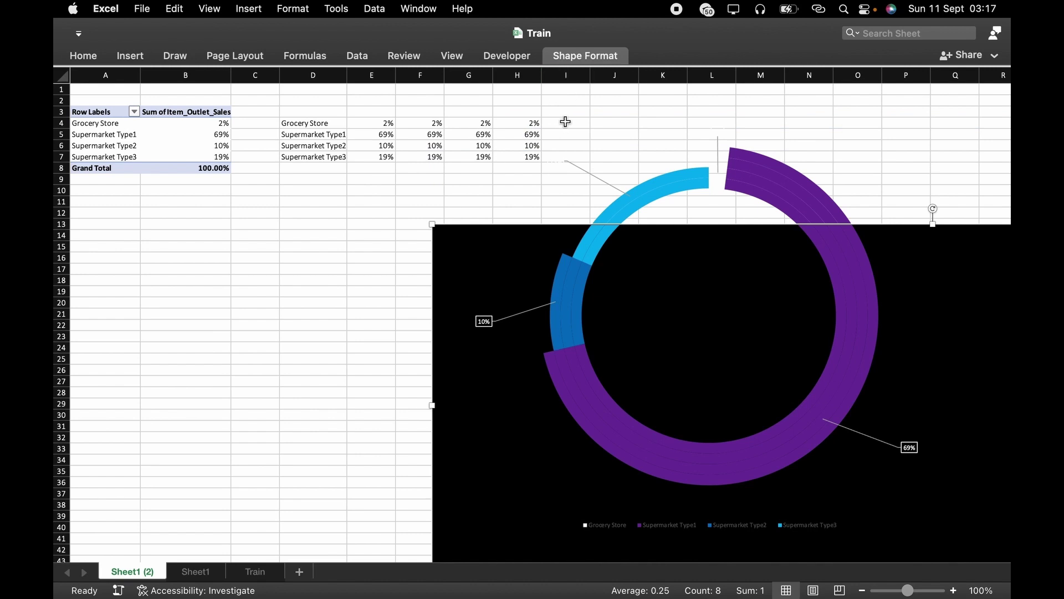
click(566, 122)
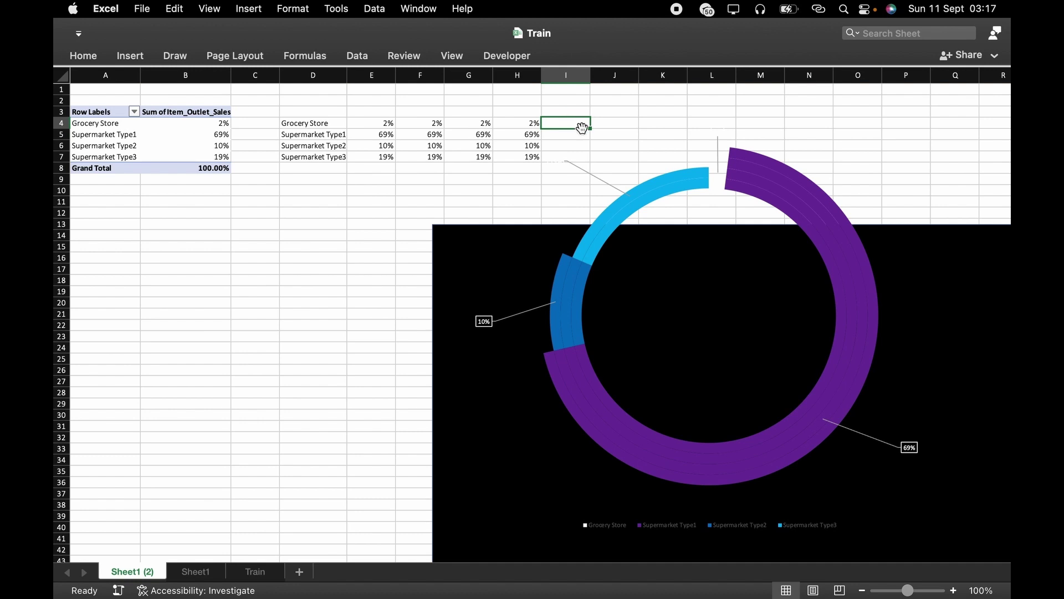
double_click(567, 120)
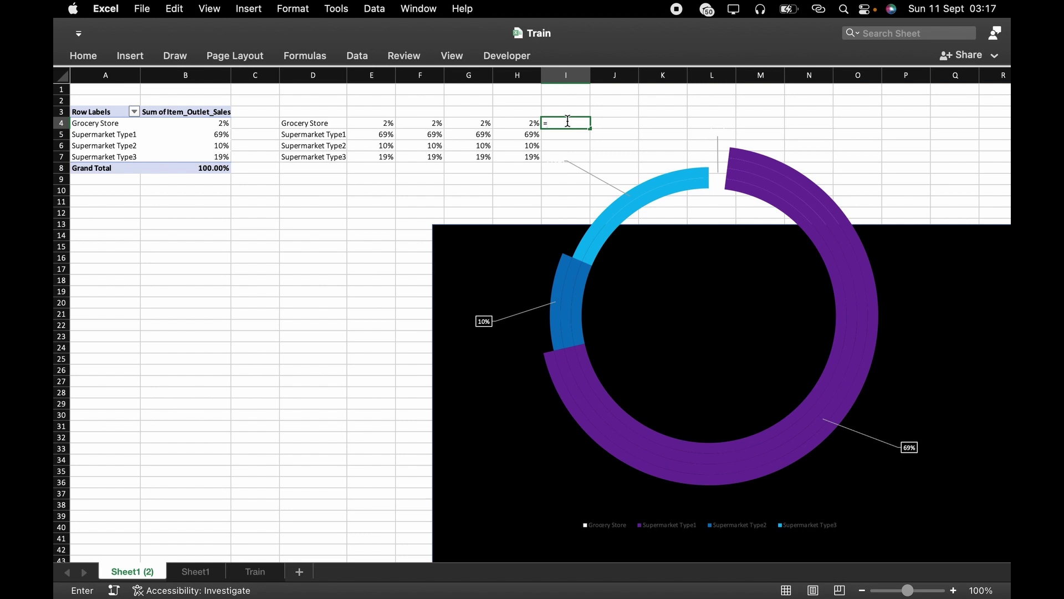
text(=if)
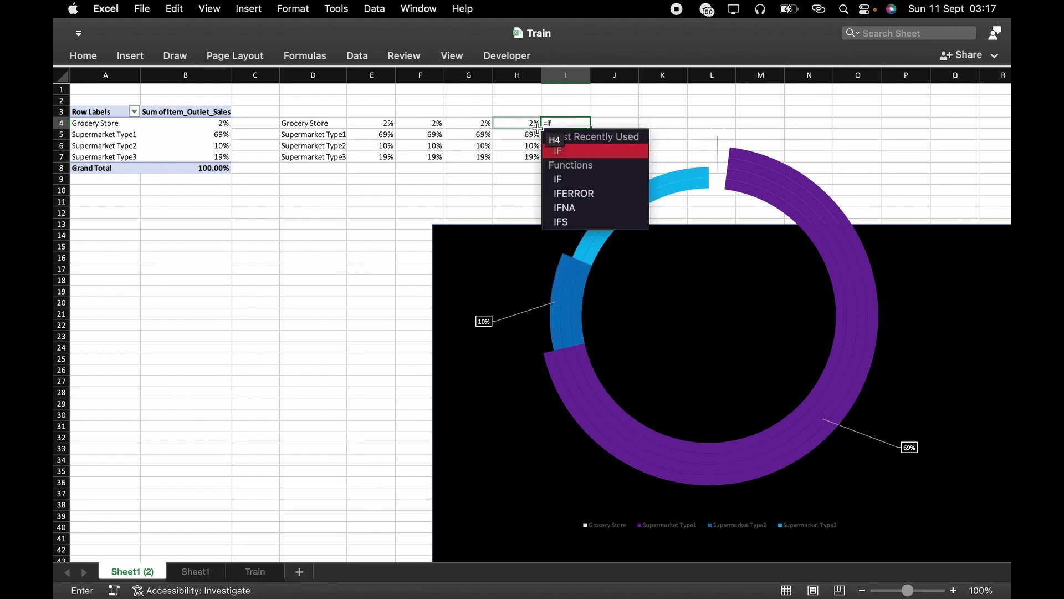
click(521, 119)
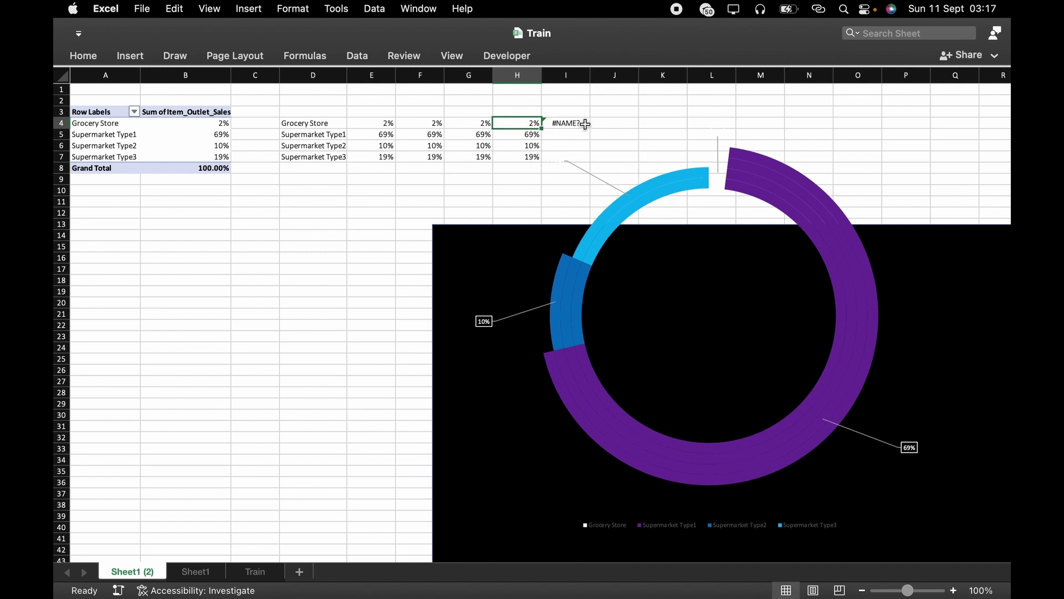
- Restart the formula in cell I4 as an IF test comparing H4 with the range H4:H7
click(572, 126)
double_click(572, 125)
key(BackSpace)
key(BackSpace)
key(BackSpace)
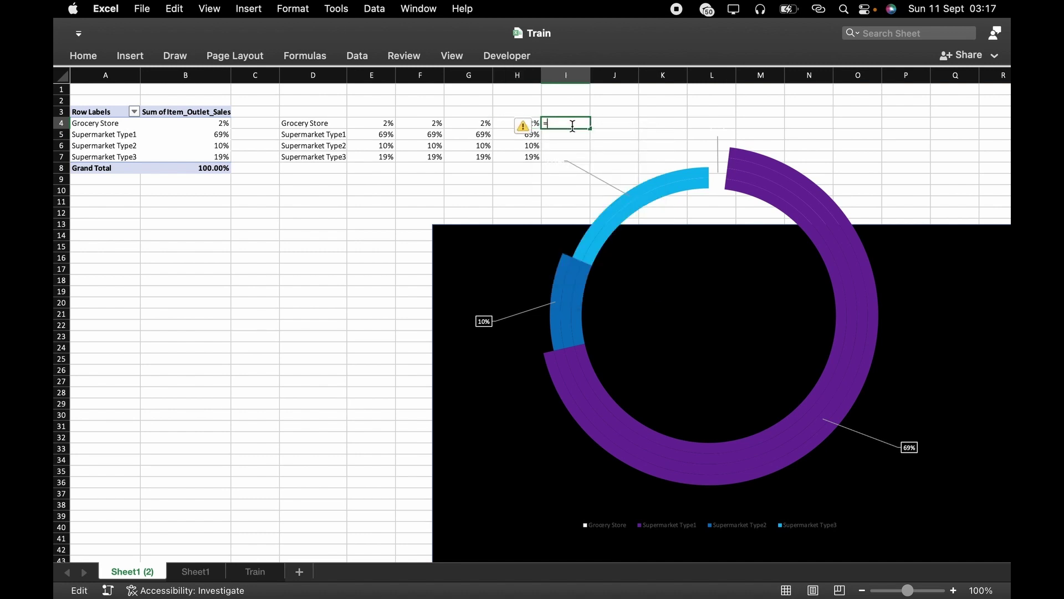
text(=if)
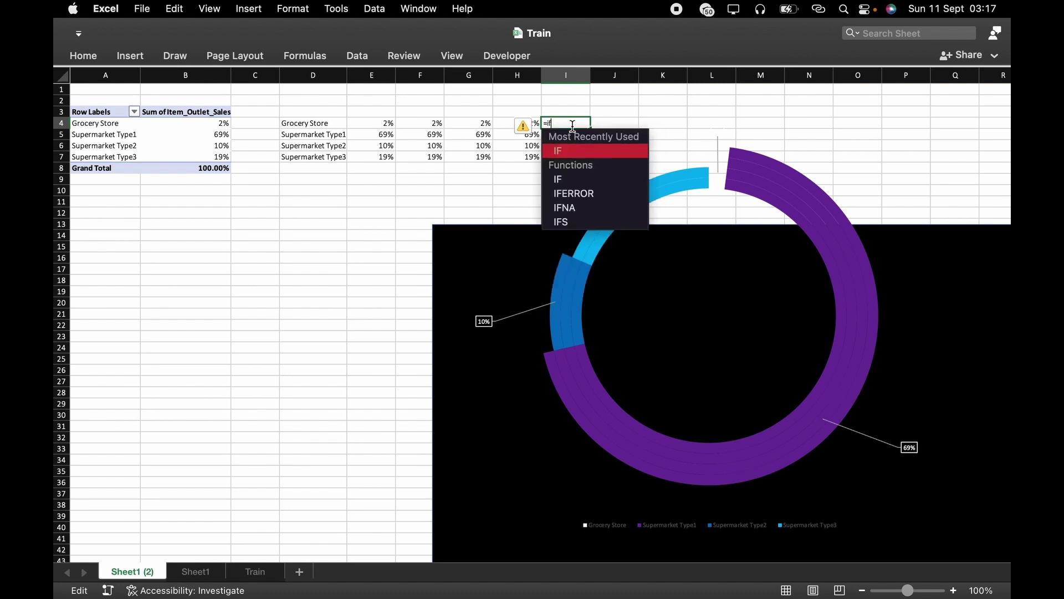
text(()
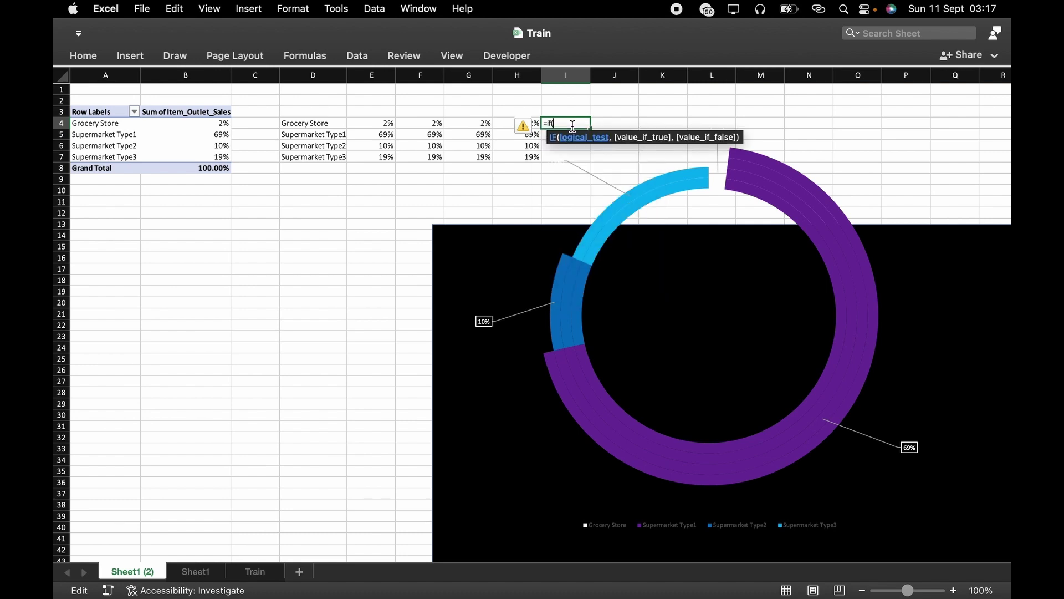
click(503, 123)
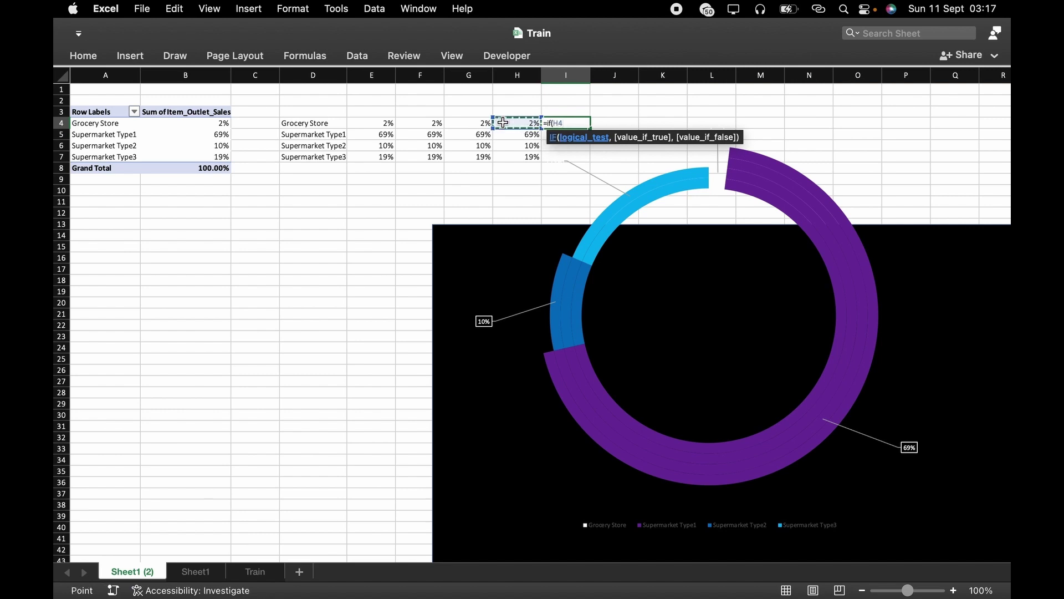
text(=()
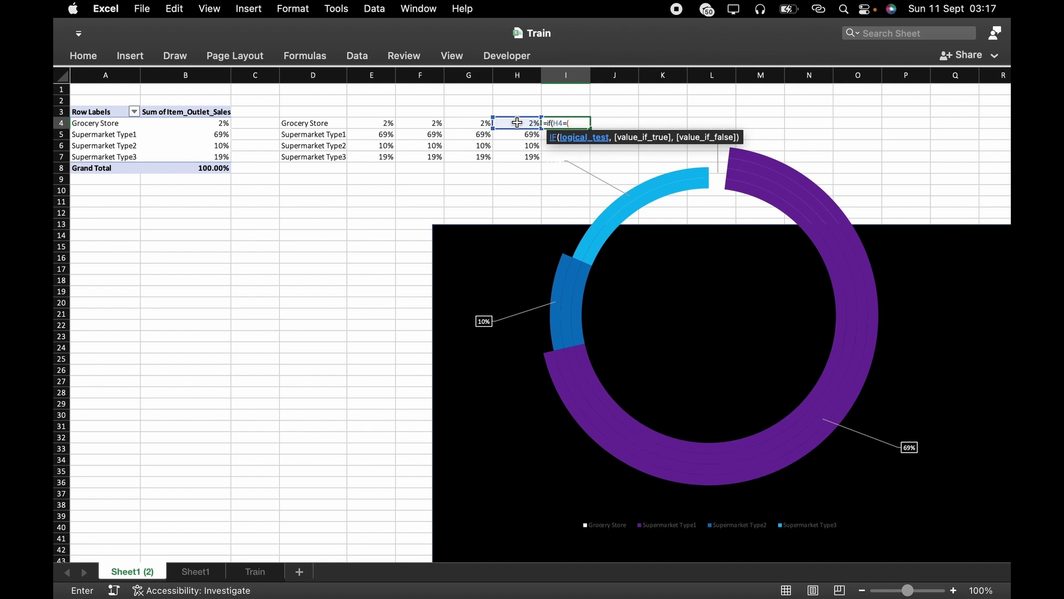
drag(510, 123, 525, 153)
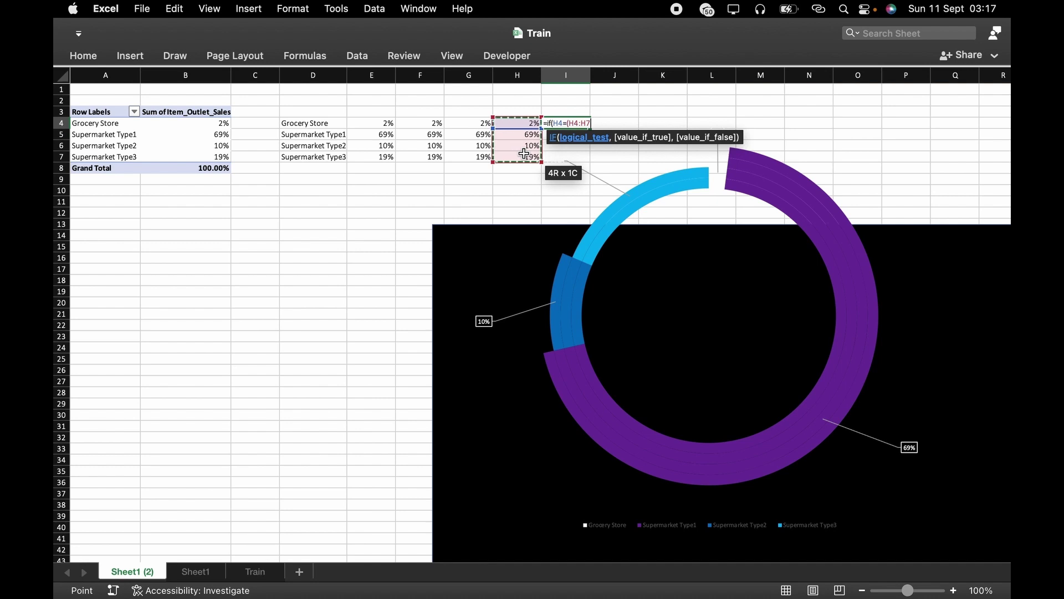
- Make the compared range absolute and wrap it in MAX, so the I4 formula reads =IF(H4=MAX($H$4:$H$7)
key(F4)
click(567, 125)
text(max)
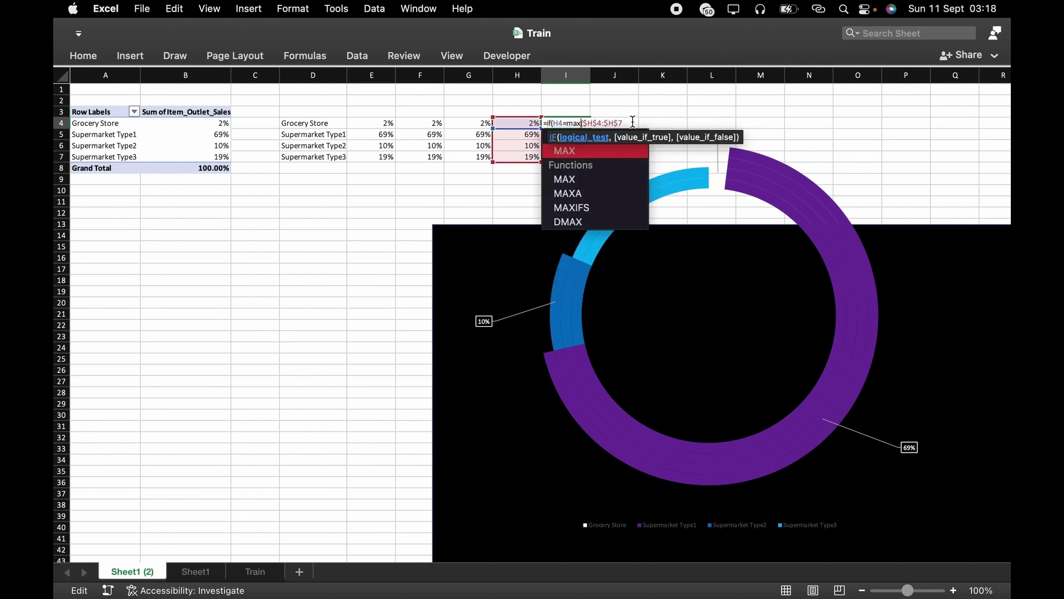
text(()
key(End)
text())
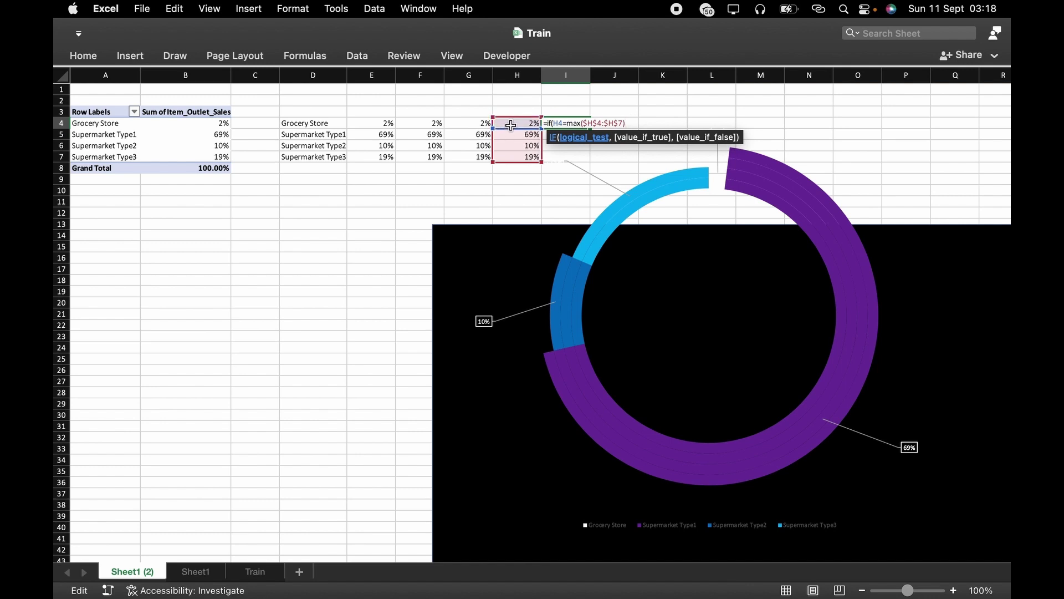
key(Return)
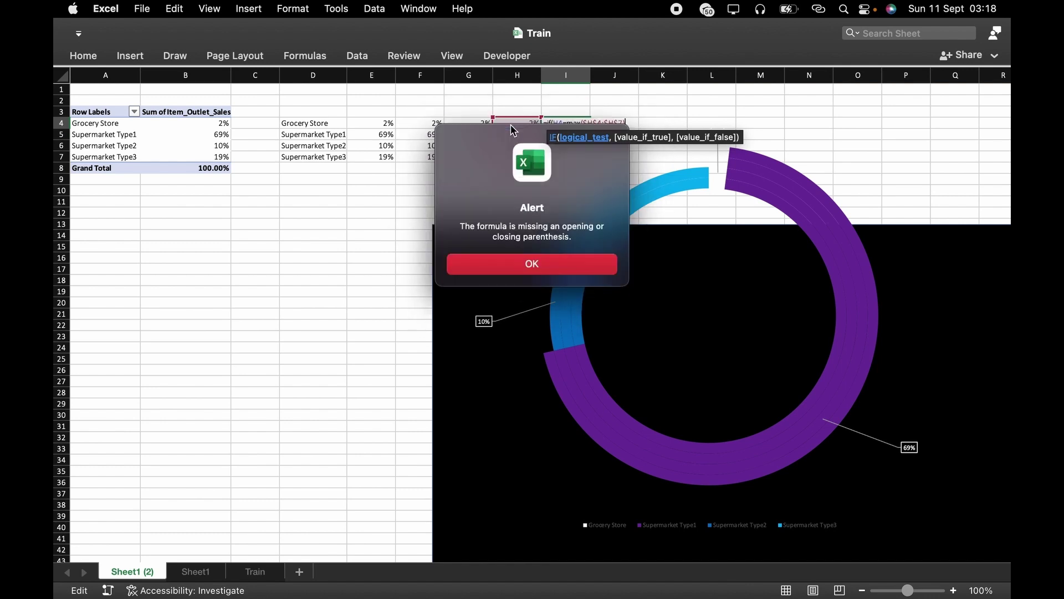
- Complete the I4 formula as =IF(H4=MAX($H$4:$H$7),H4,"") and enter it
click(534, 264)
text(if)
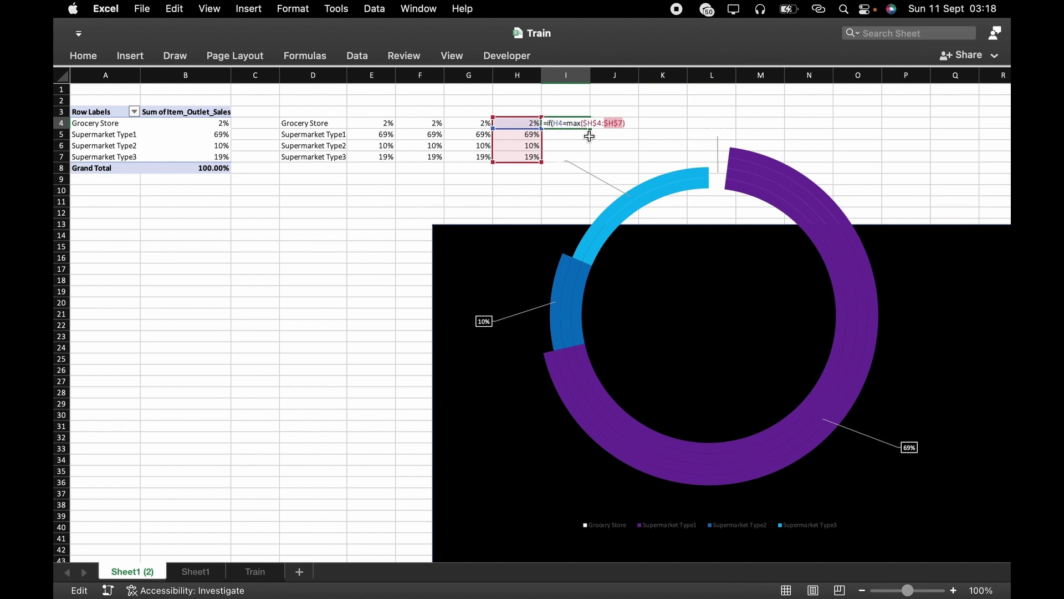
click(630, 123)
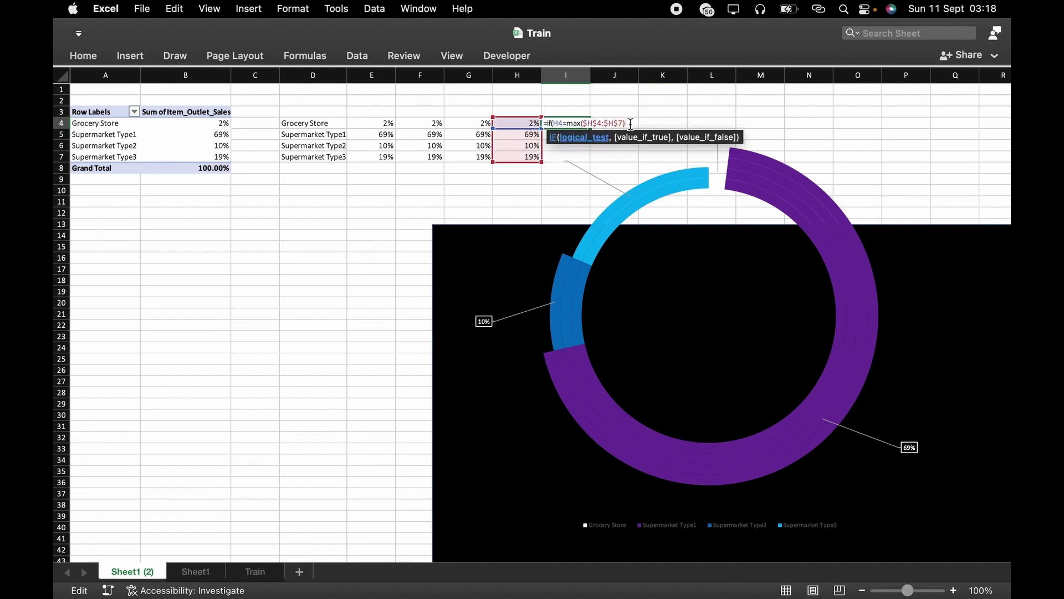
text(,)
click(533, 122)
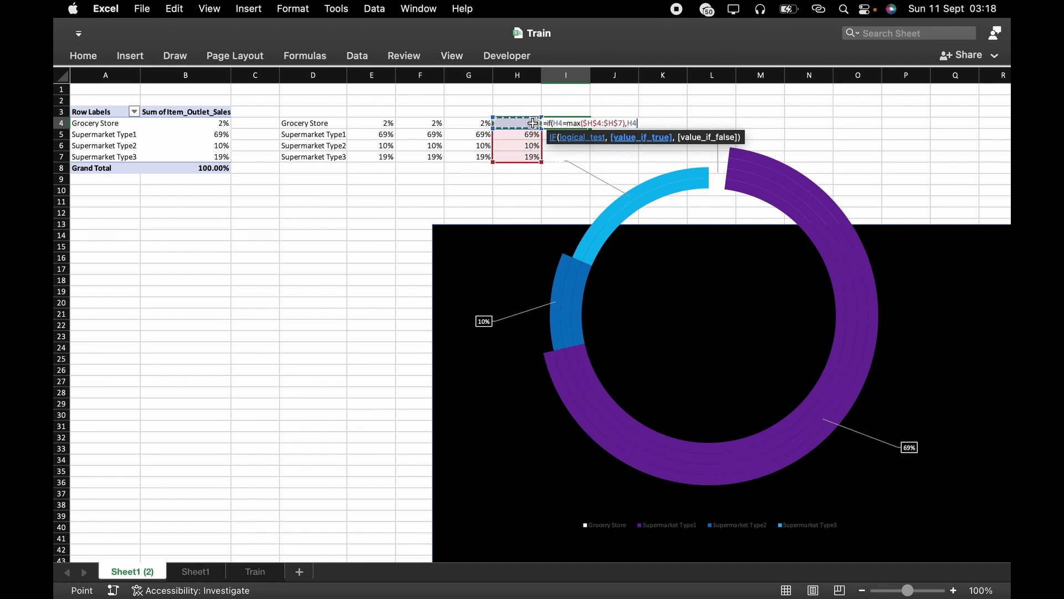
text(,)
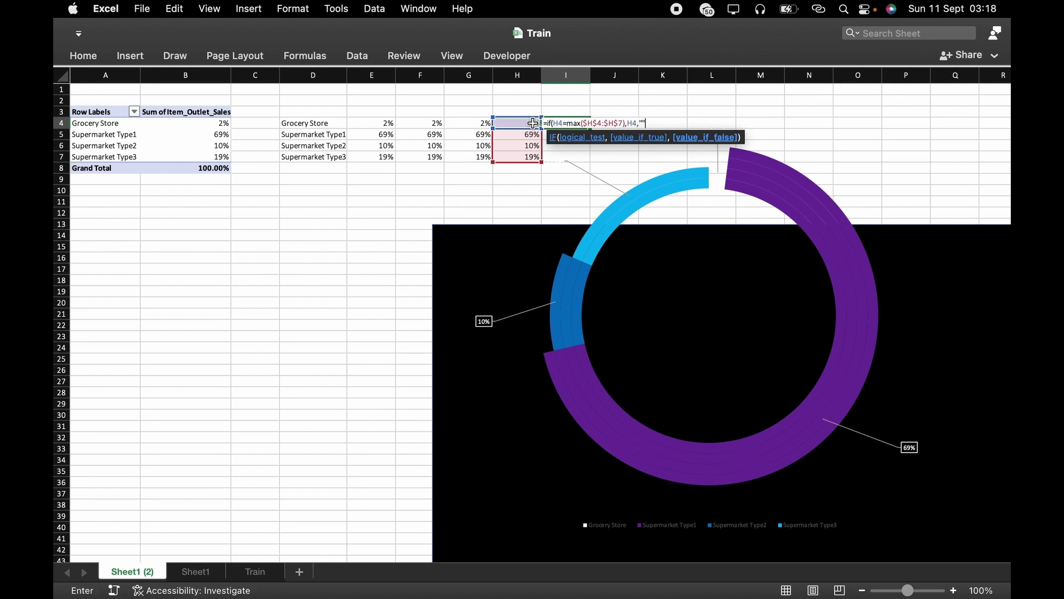
text(""))
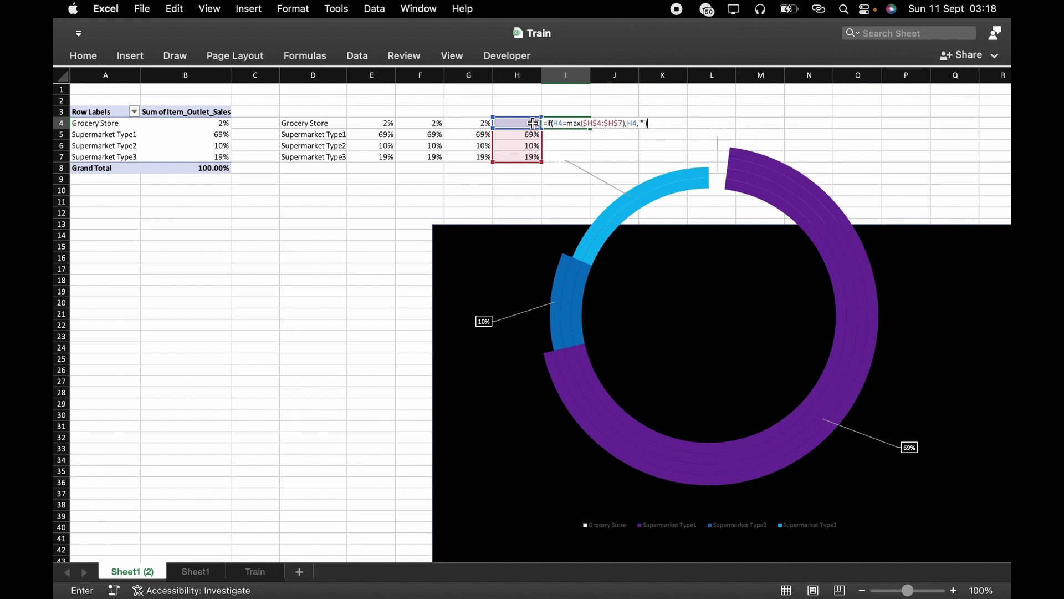
key(Return)
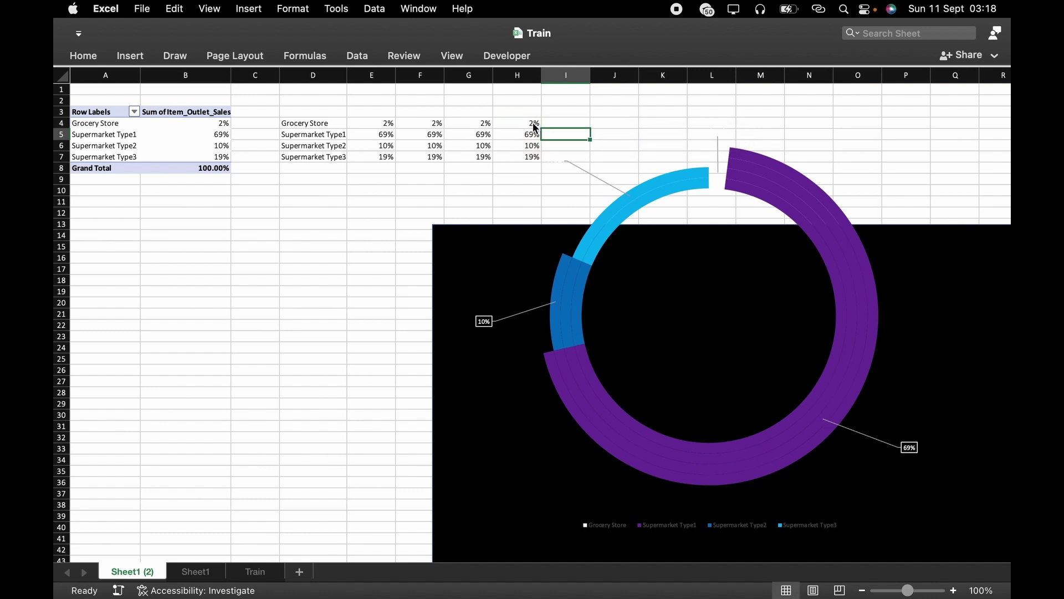
- Fill the I4 formula down to I7 and format the filled cells as percentages
click(568, 123)
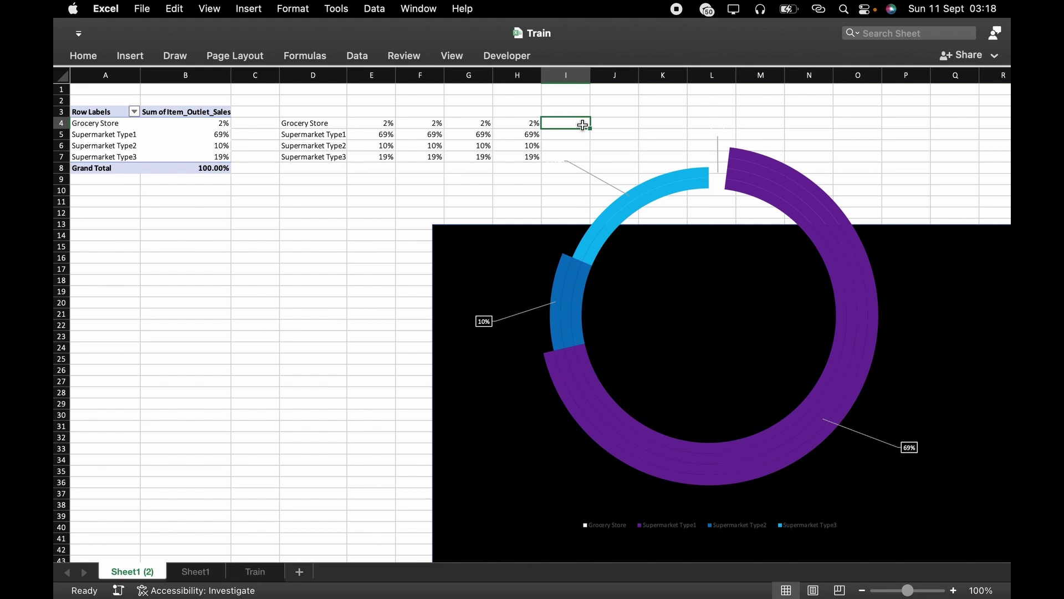
drag(591, 130, 592, 162)
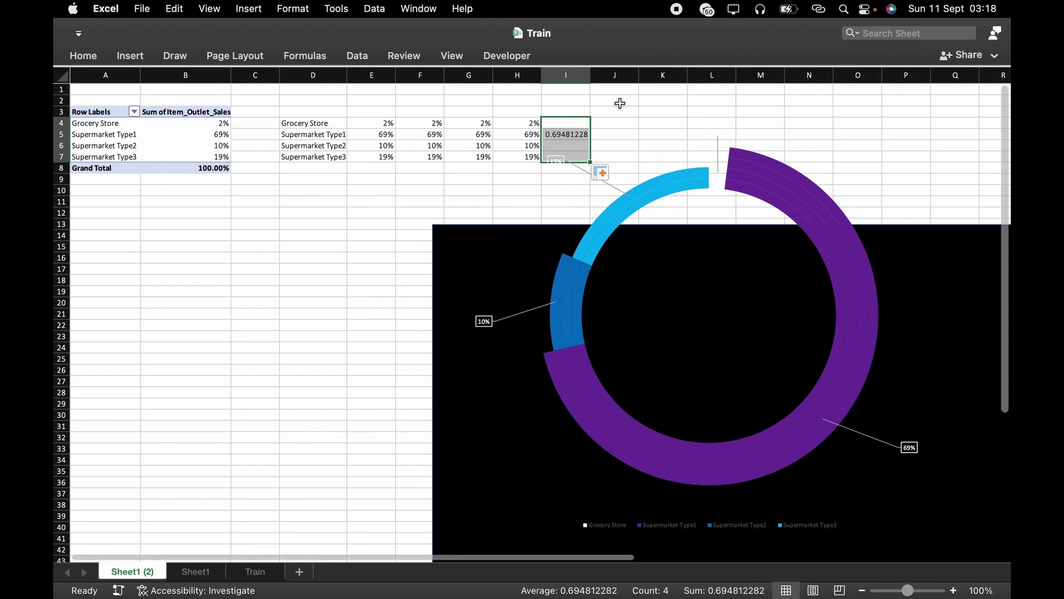
click(128, 57)
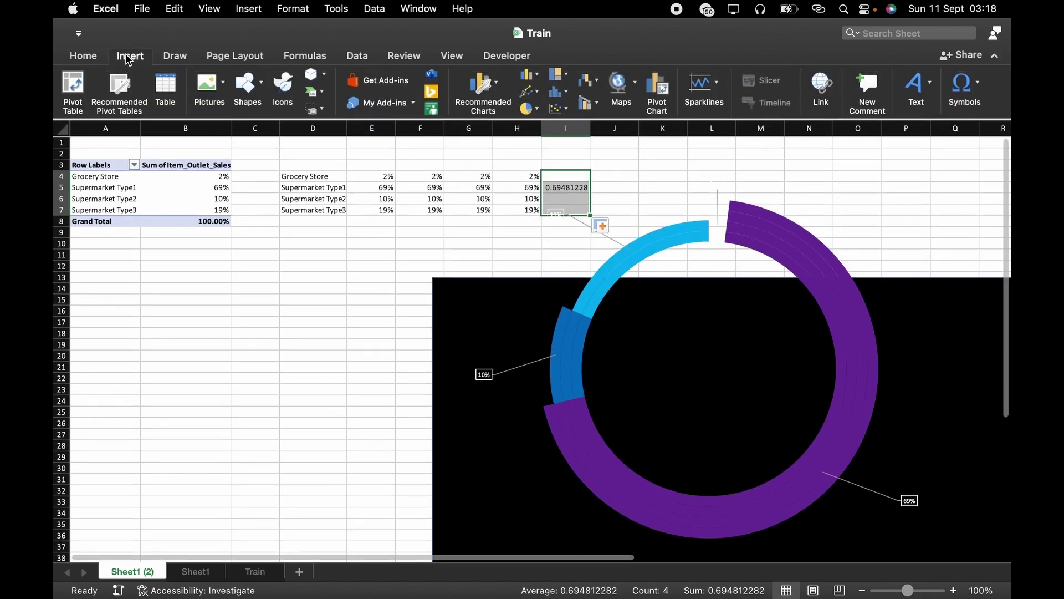
click(91, 56)
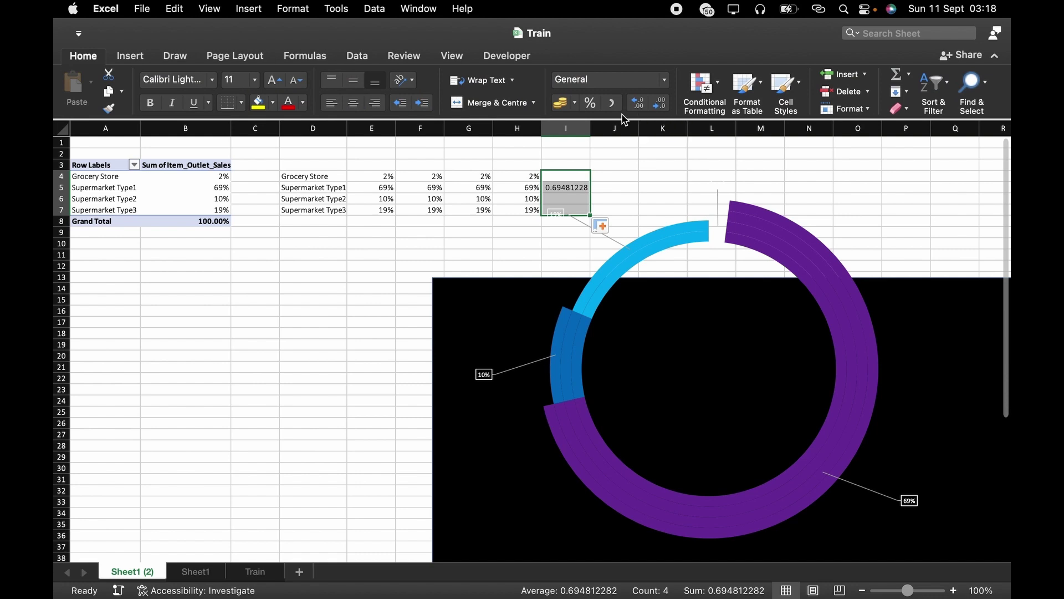
click(592, 104)
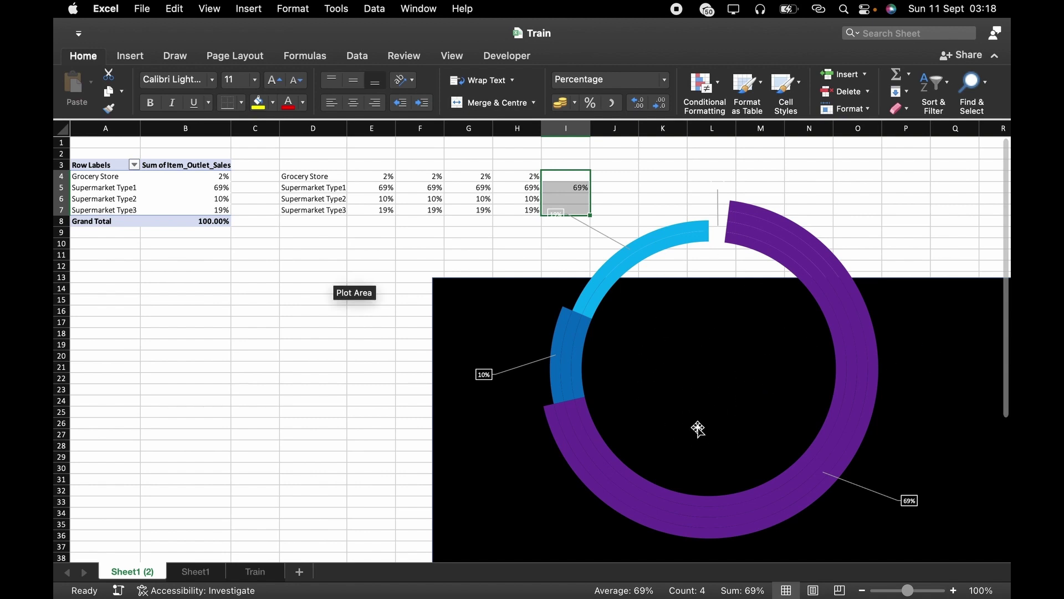
- Insert a rectangular text box in the empty centre of the doughnut chart
click(124, 58)
click(935, 87)
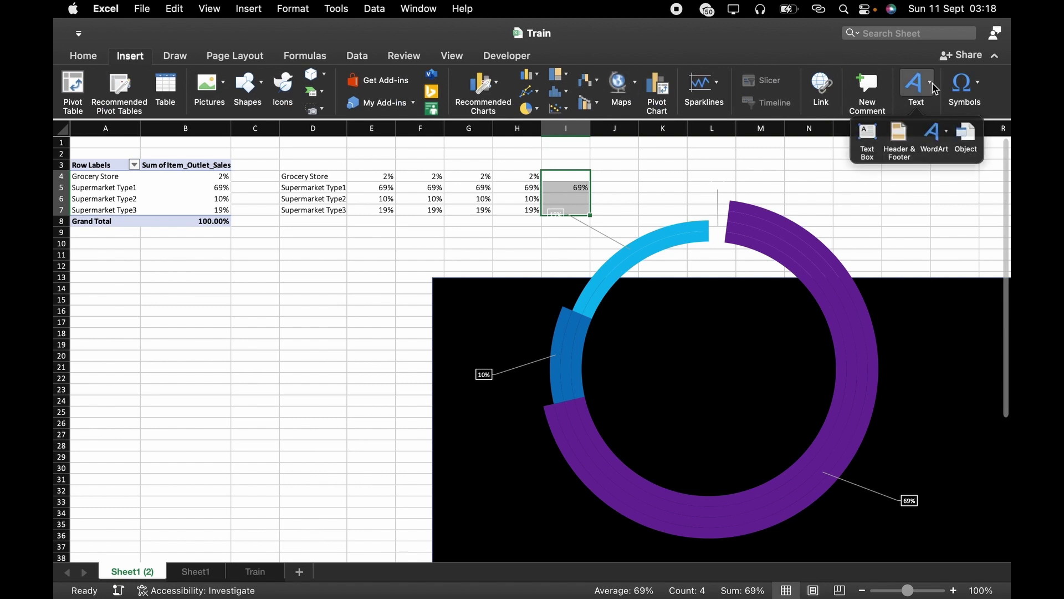
click(862, 138)
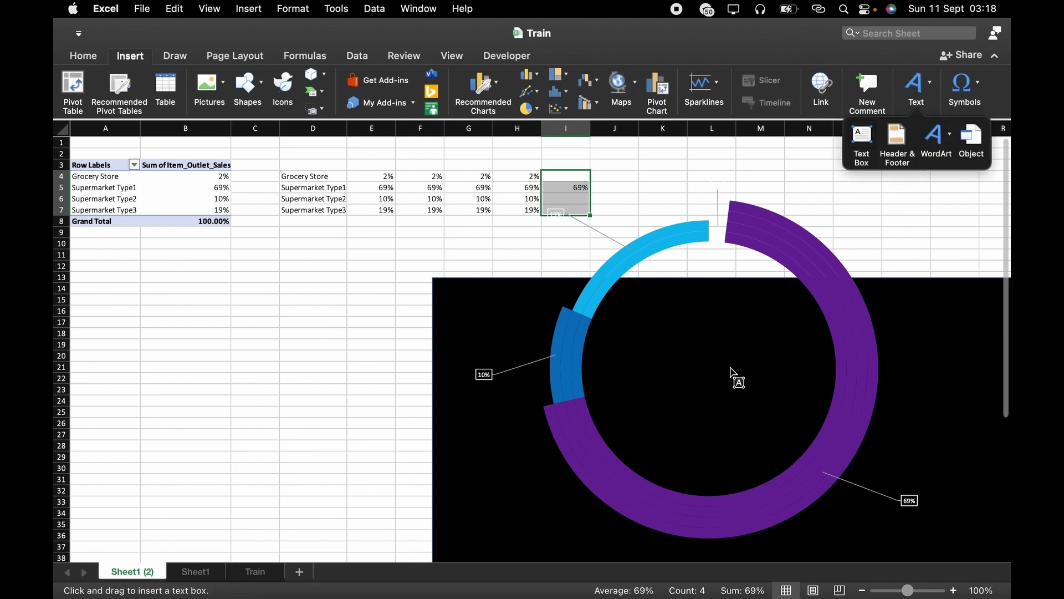
drag(630, 350, 759, 430)
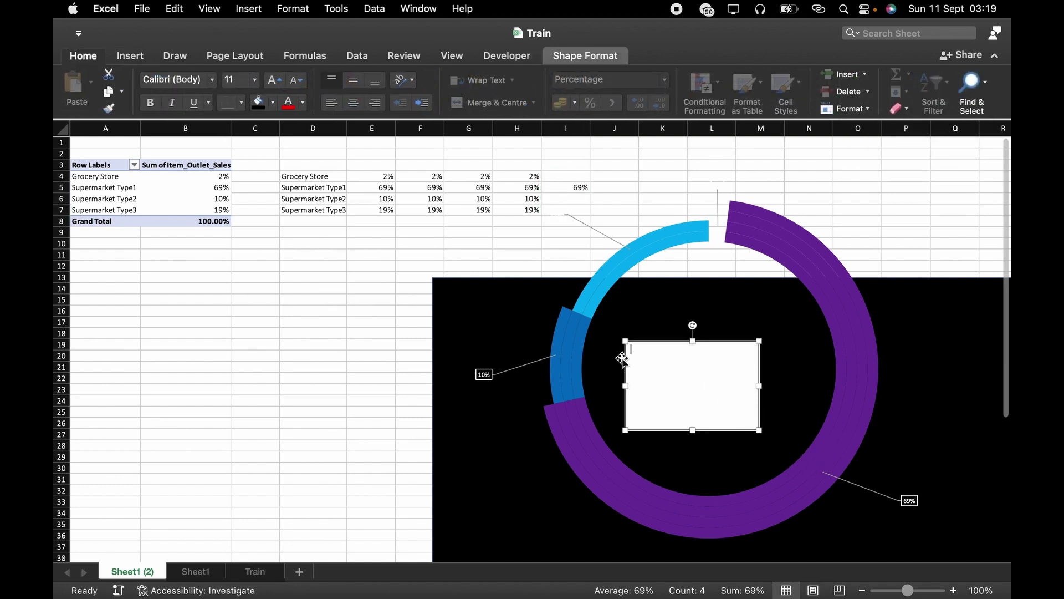
- Show the formula bar and try to reference cell I5 from the equals sign entered inside the text box
click(451, 56)
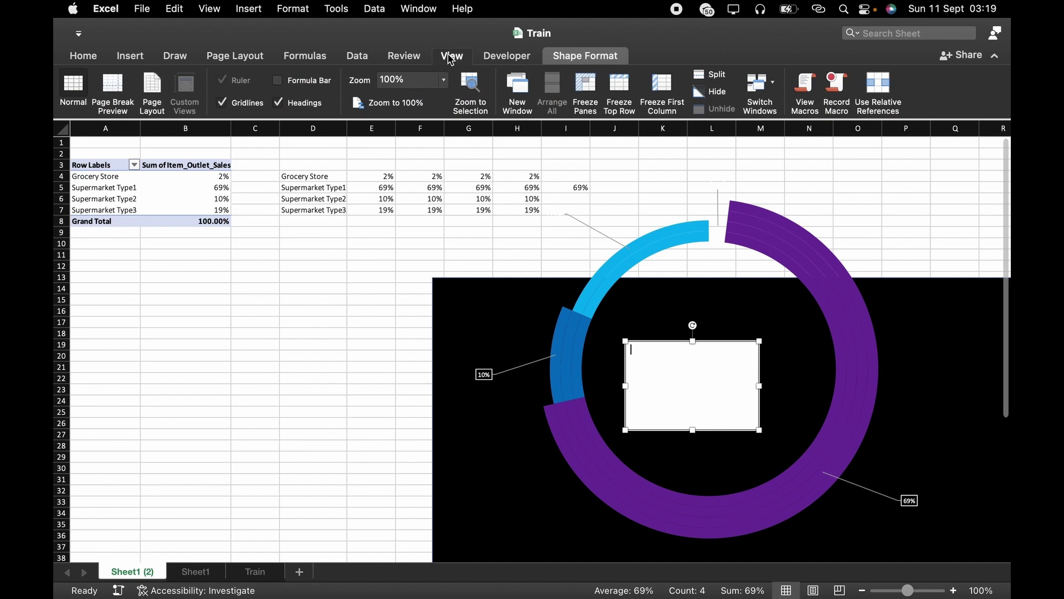
click(277, 80)
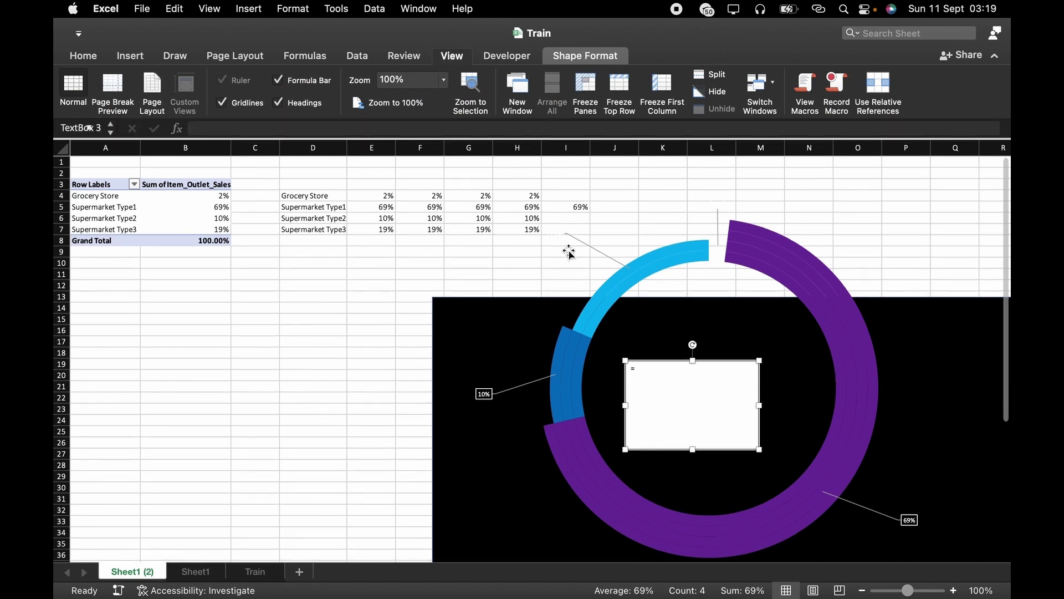
click(571, 208)
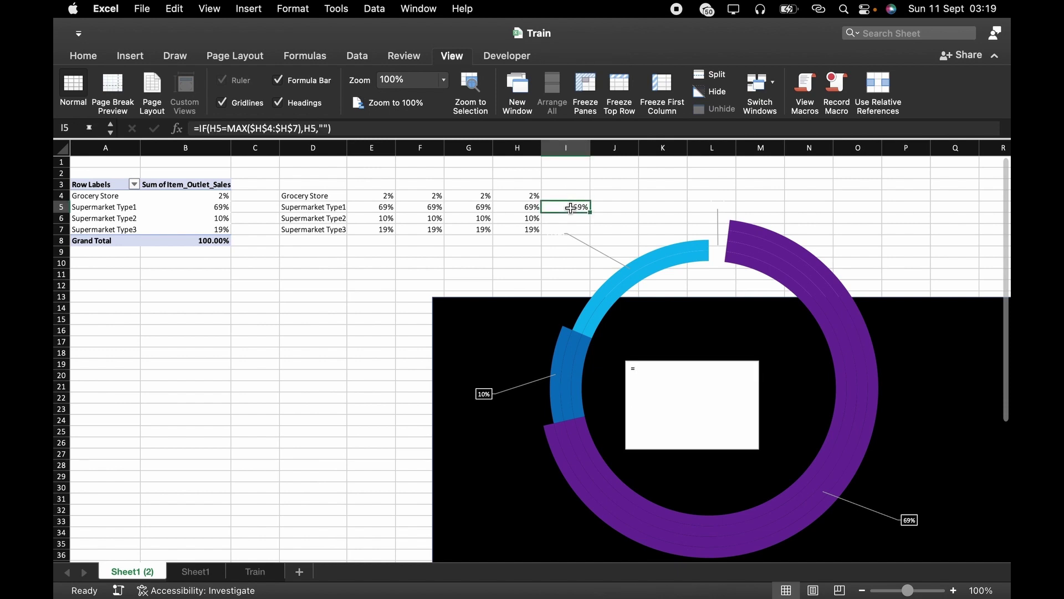
key(Down)
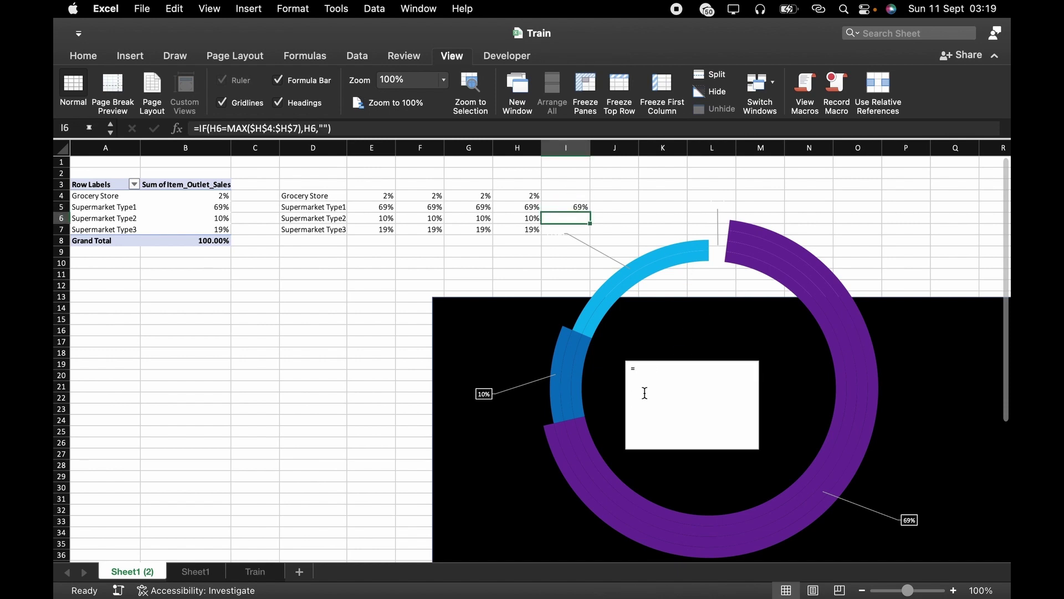
- Link the text box in the doughnut's centre to cell I5 with the formula =$I$5
click(671, 383)
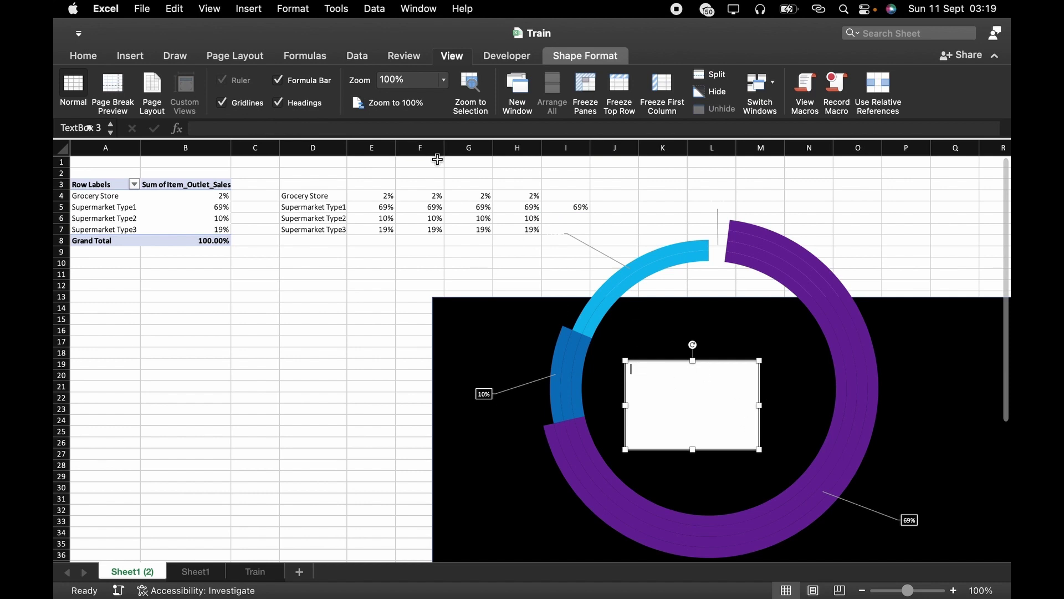
click(444, 132)
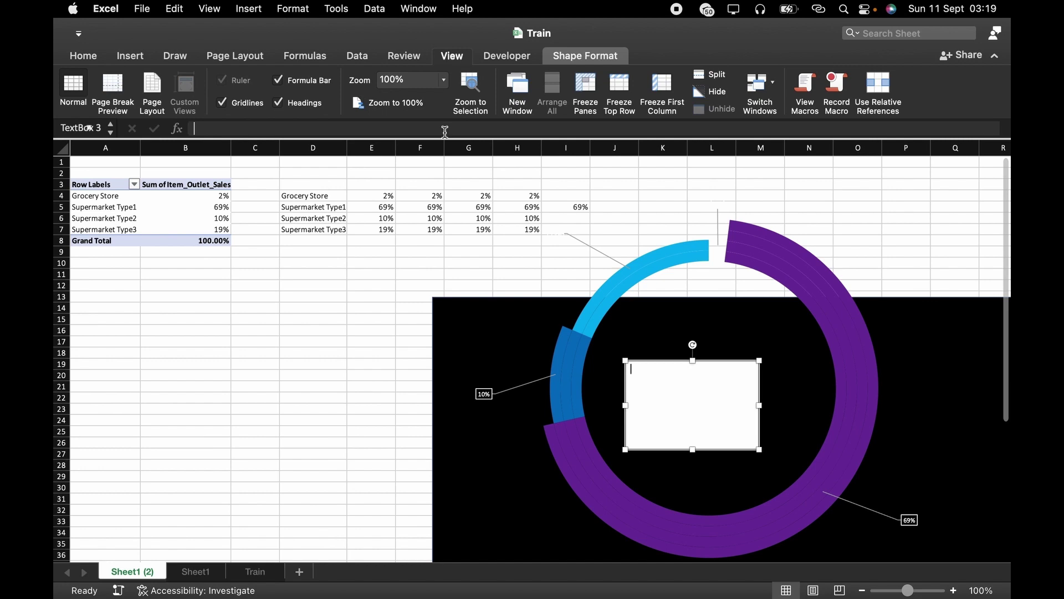
click(670, 384)
click(412, 128)
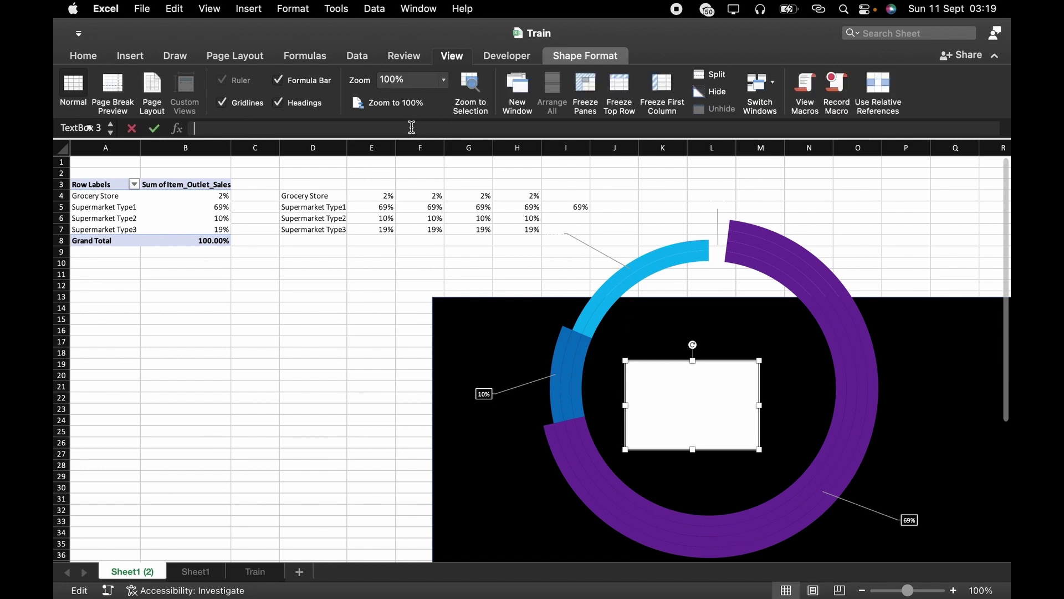
click(576, 206)
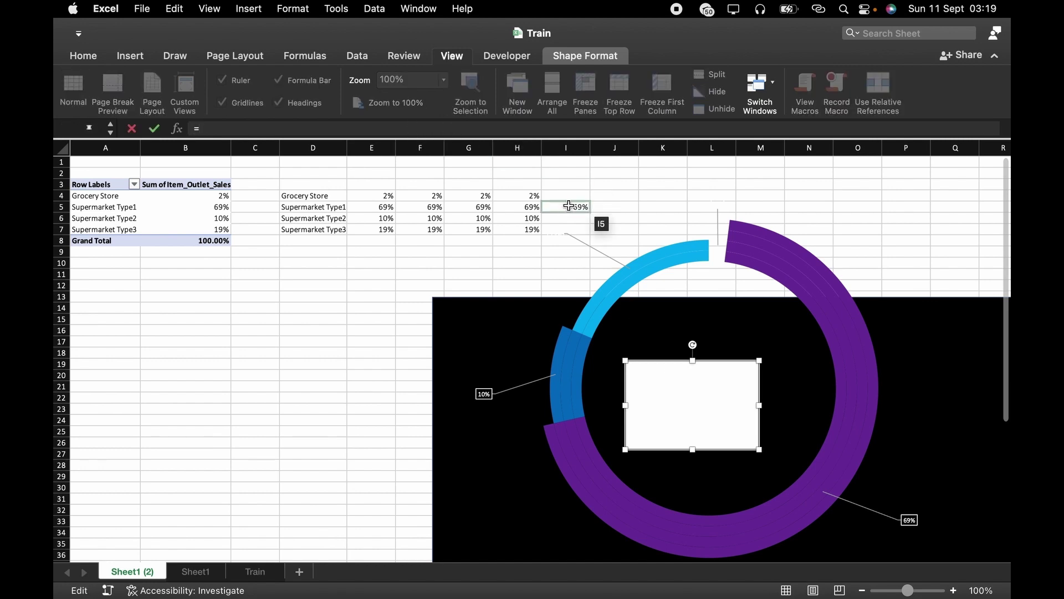
key(Return)
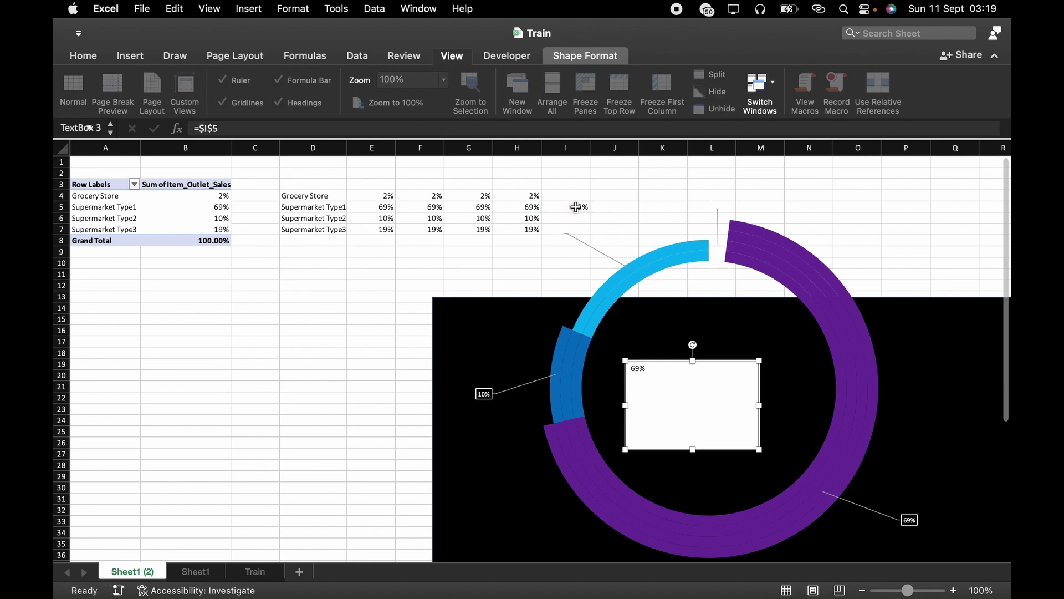
- Move the black background rectangle up behind the doughnut chart and extend its lower edge below the legend
click(939, 449)
drag(939, 449, 736, 329)
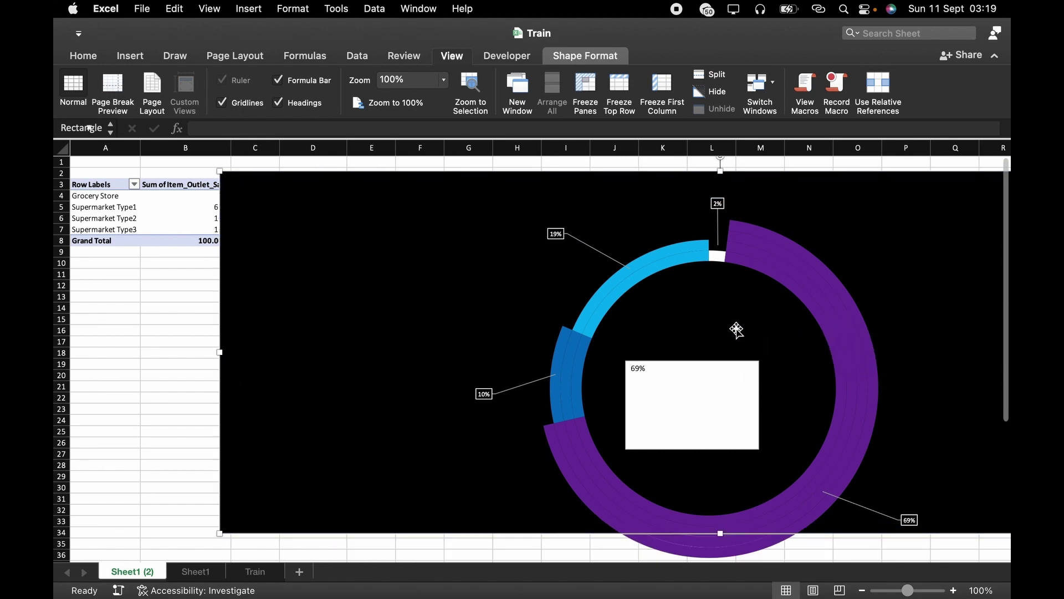
scroll(736, 329, right, 5)
scroll(736, 329, down, 3)
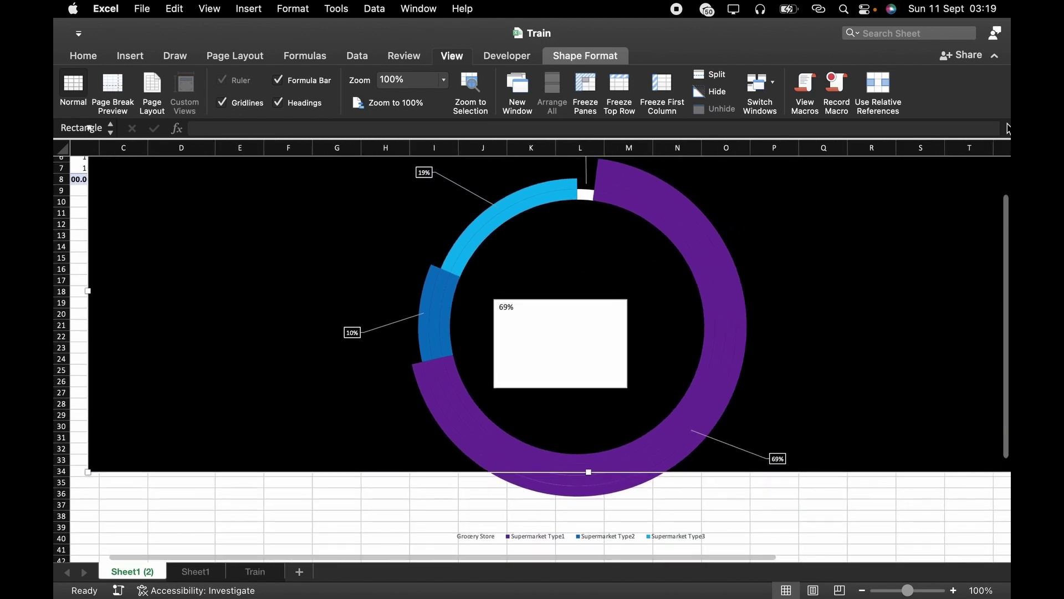
click(996, 54)
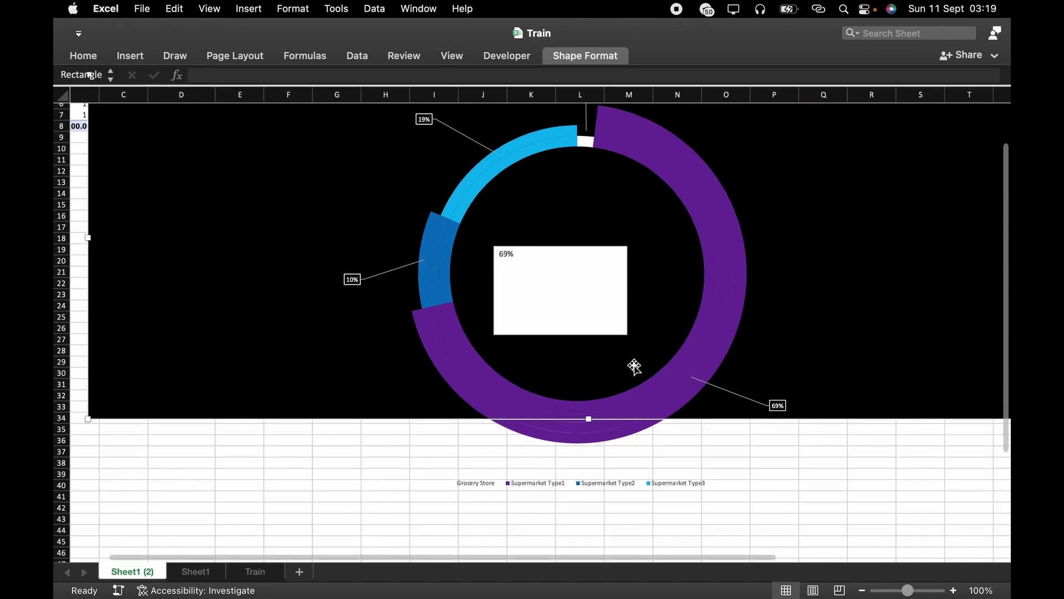
drag(589, 419, 601, 557)
scroll(694, 317, up, 10)
scroll(694, 318, right, 2)
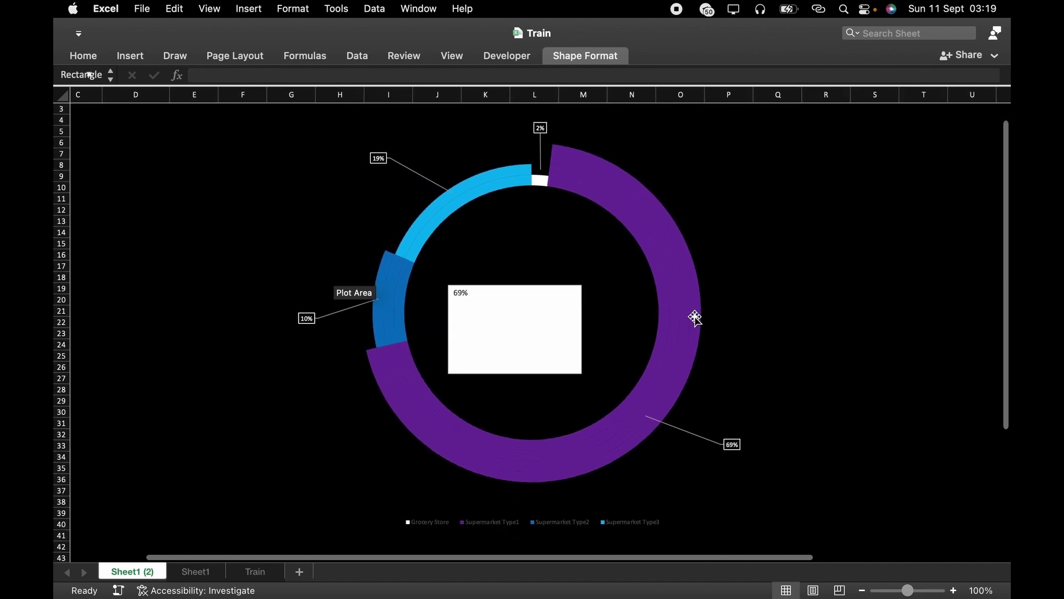
- Give the linked text box no fill and change its percentage text to white
click(472, 296)
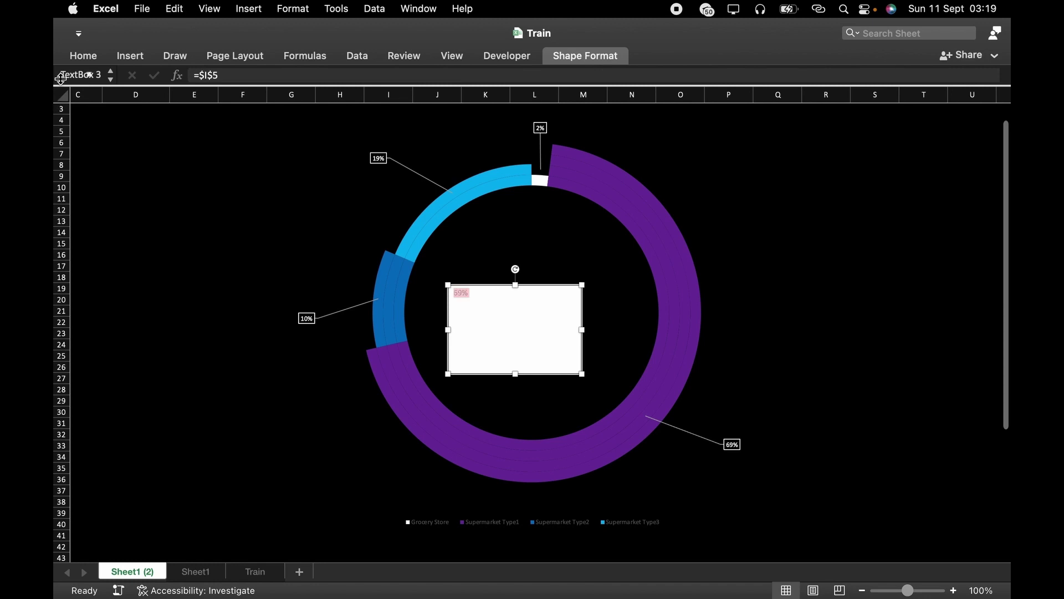
click(70, 60)
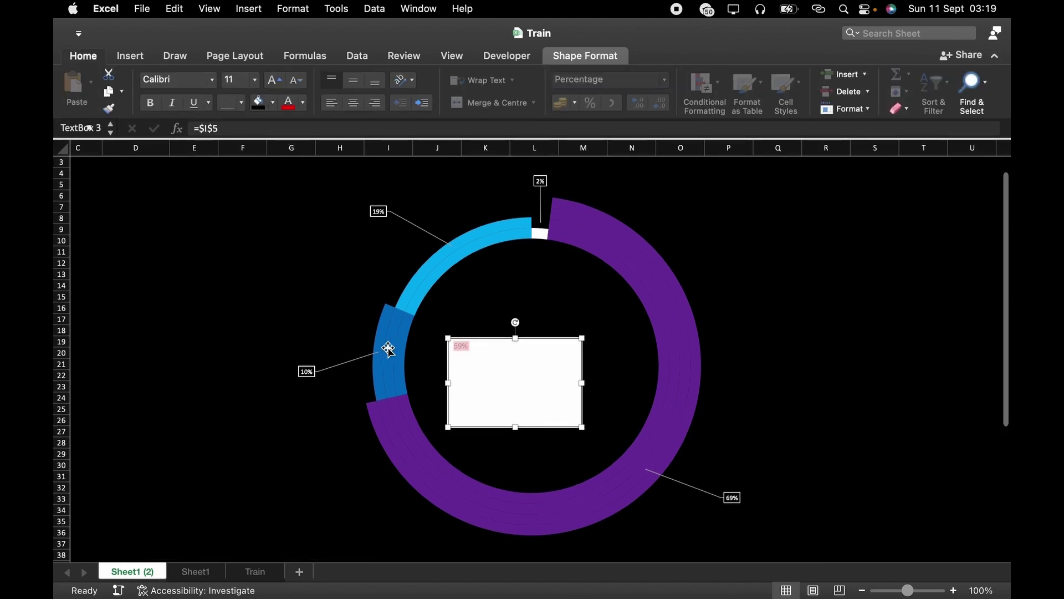
click(272, 104)
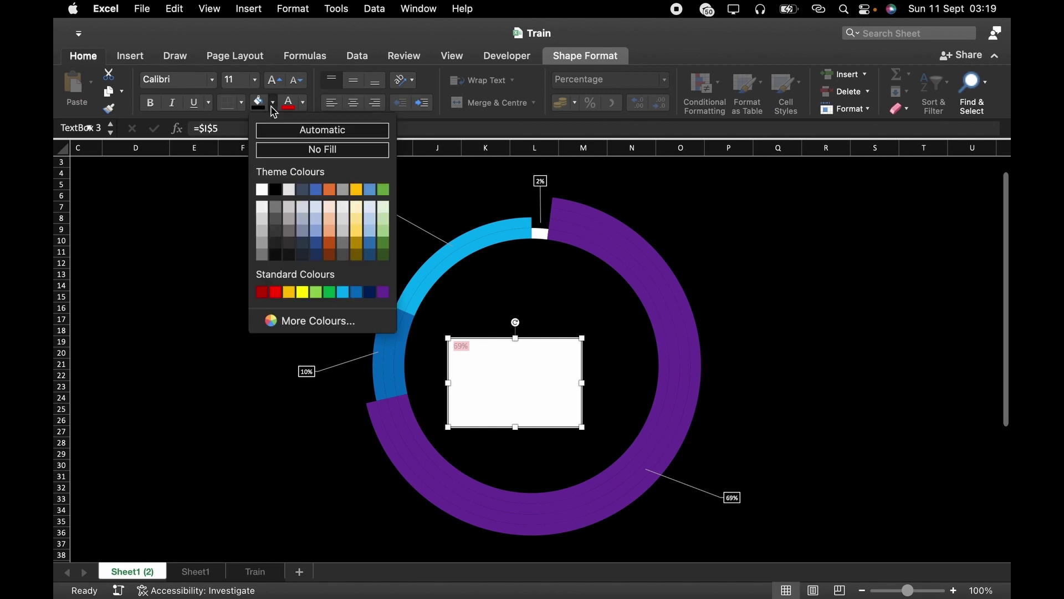
click(262, 190)
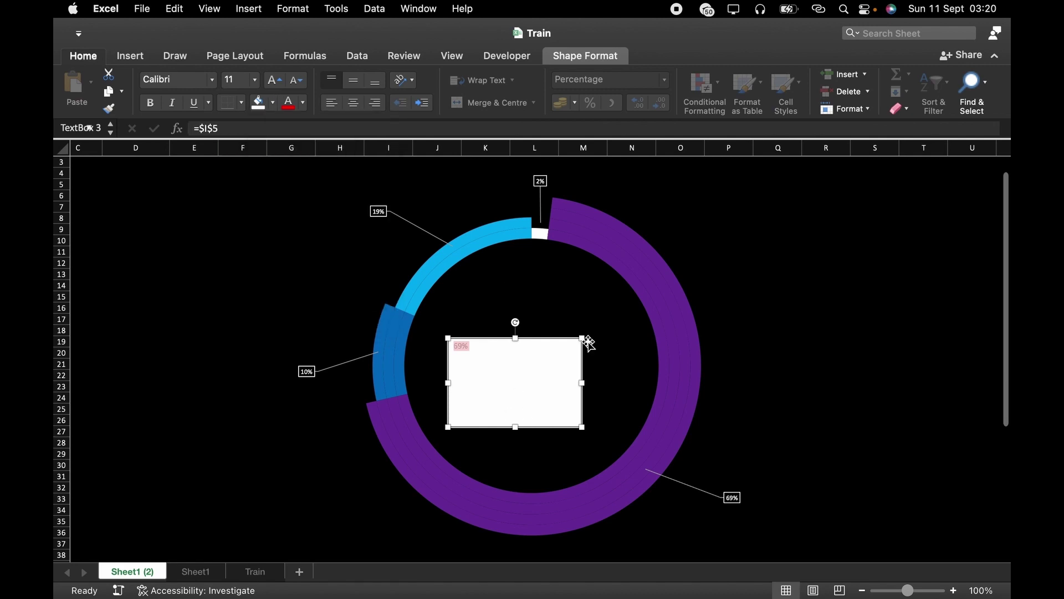
click(272, 103)
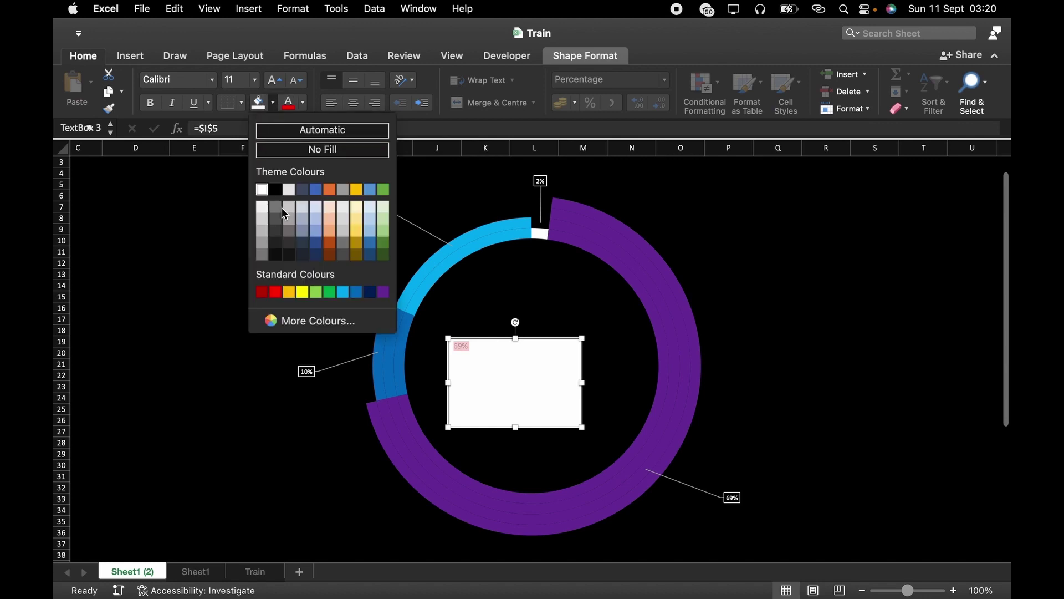
click(306, 150)
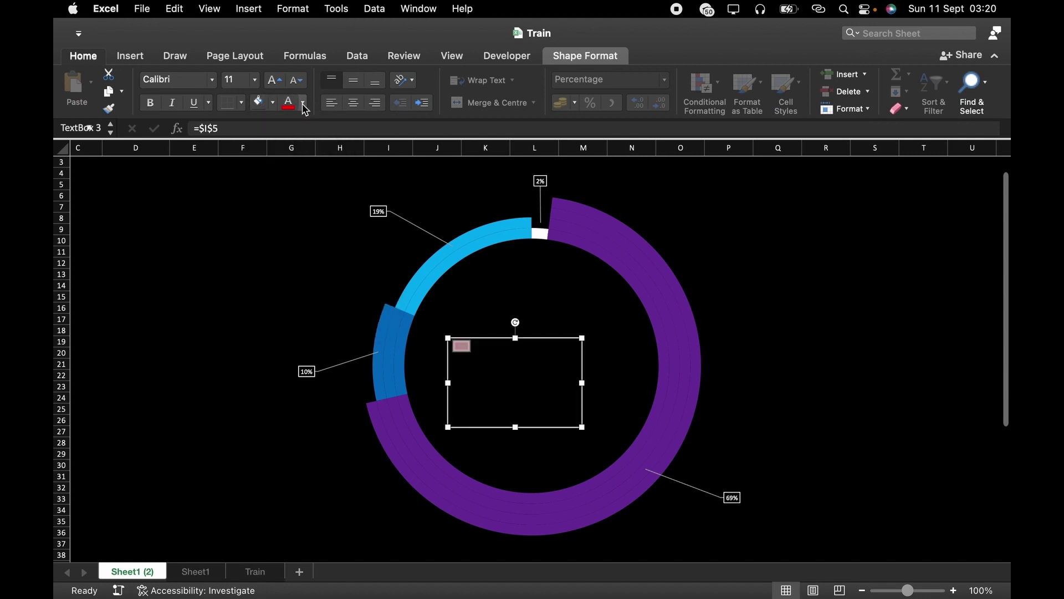
click(305, 109)
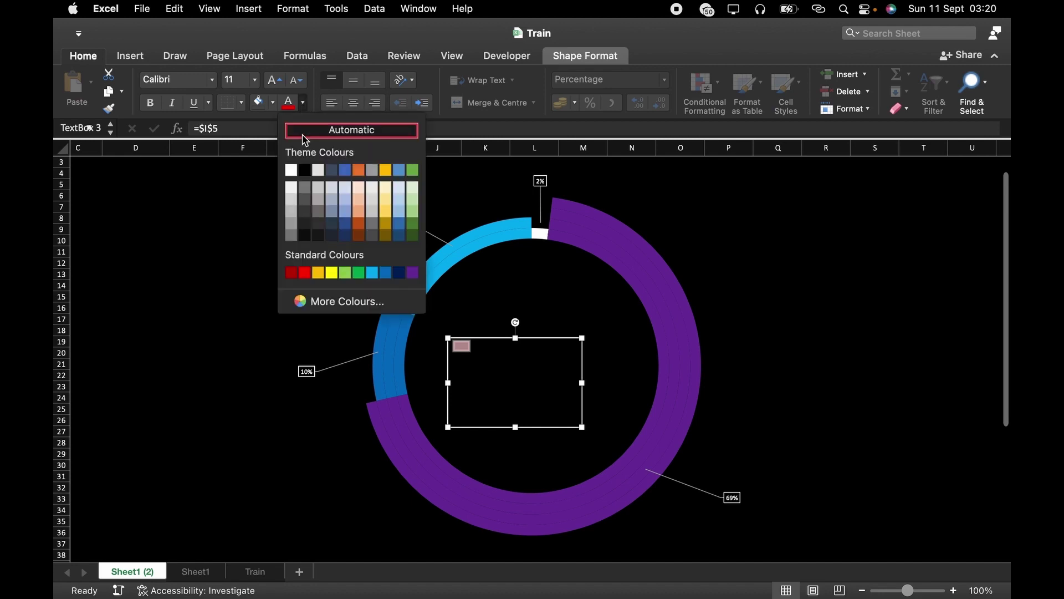
click(291, 169)
click(554, 292)
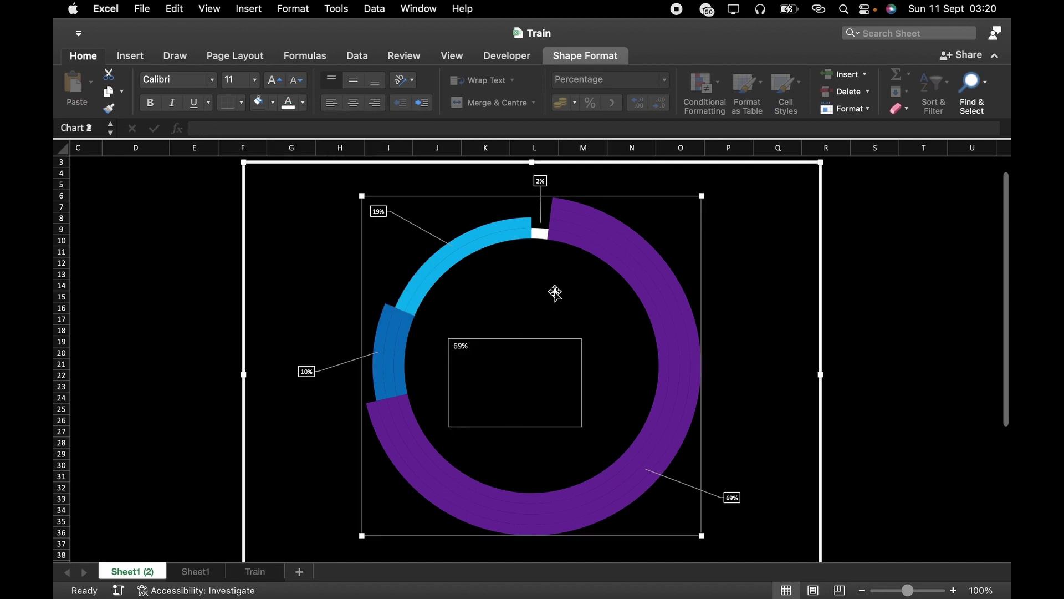
- Remove the outline of the centre text box by setting its line to No line
click(573, 401)
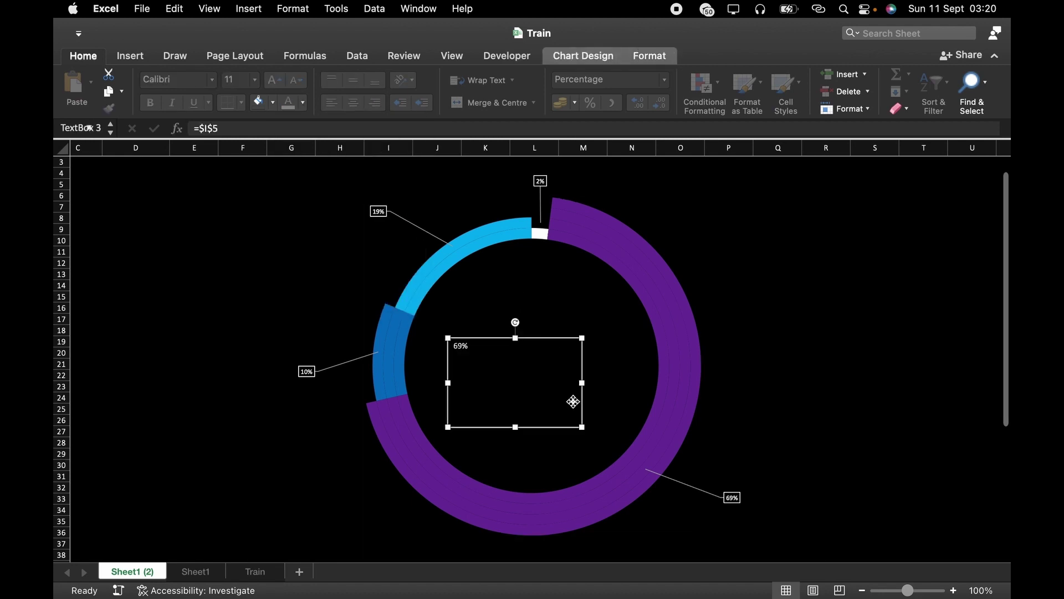
right_click(581, 338)
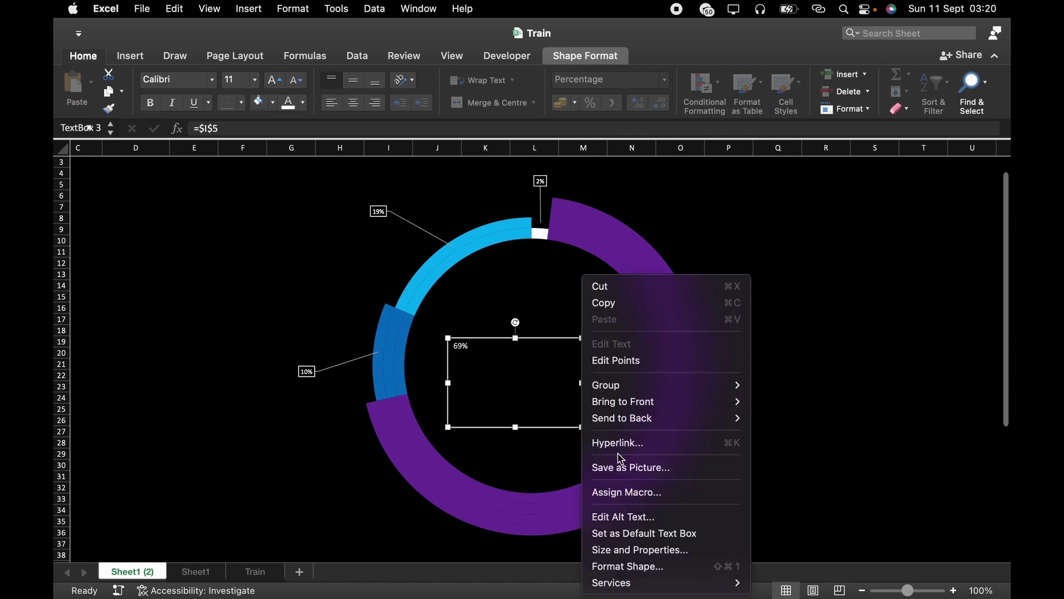
click(661, 567)
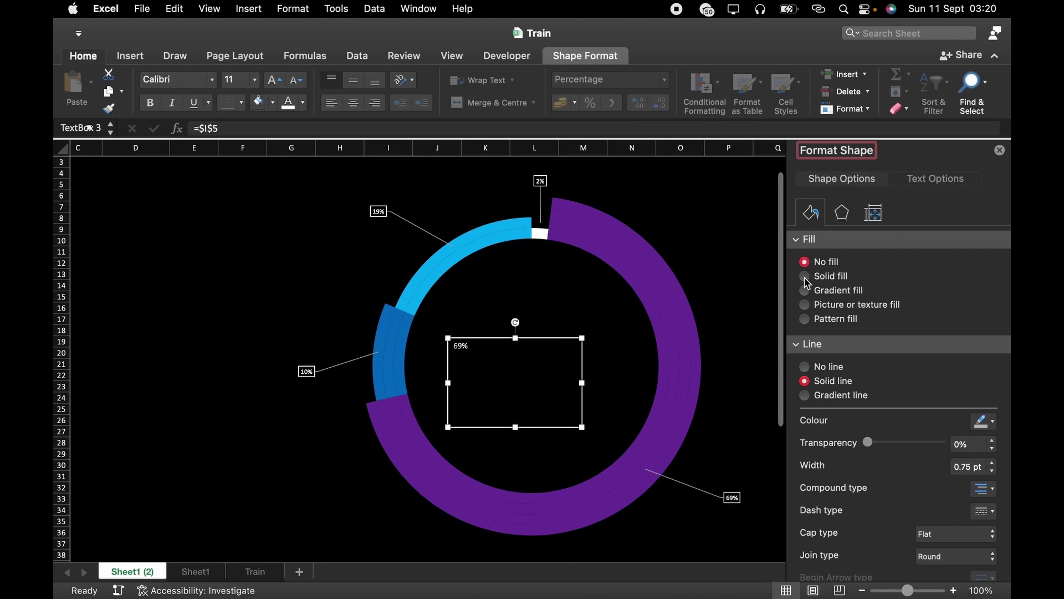
click(805, 367)
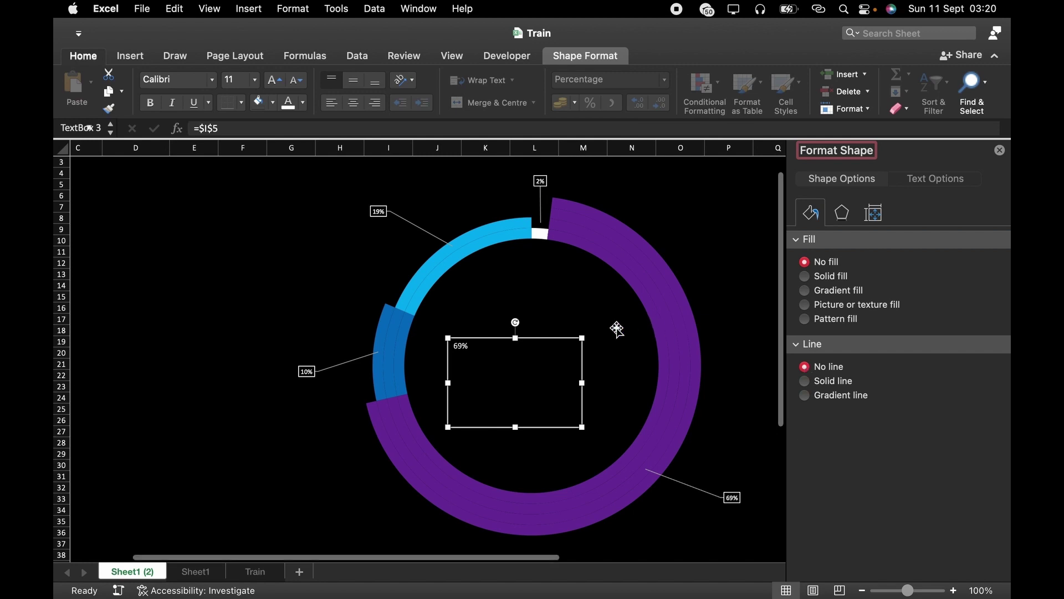
click(999, 150)
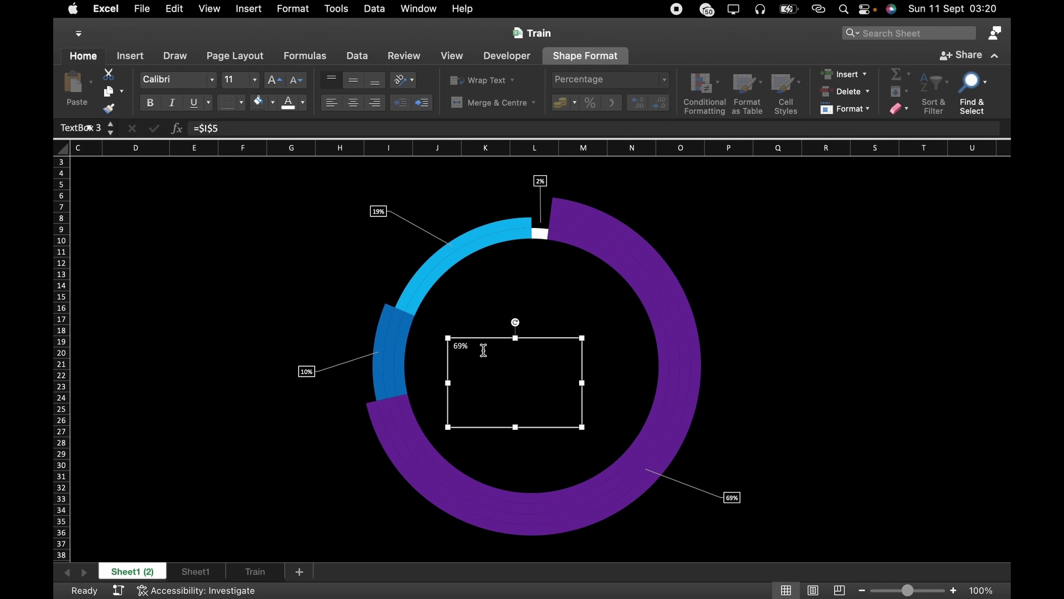
- Format the percentage in the centre text box in the Poppins font at size 66
key(super+a)
click(254, 79)
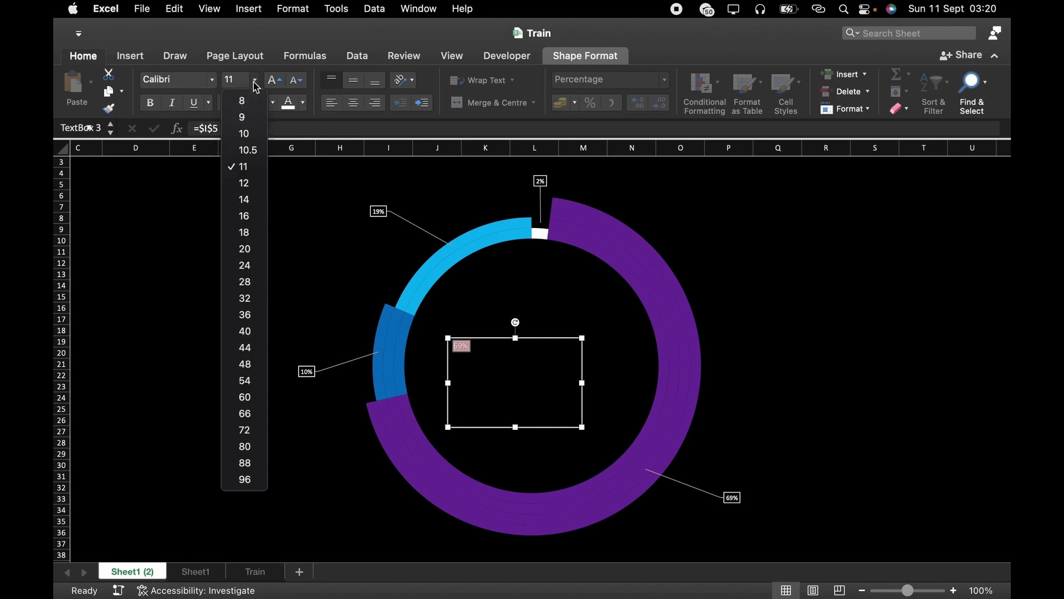
click(257, 315)
click(258, 80)
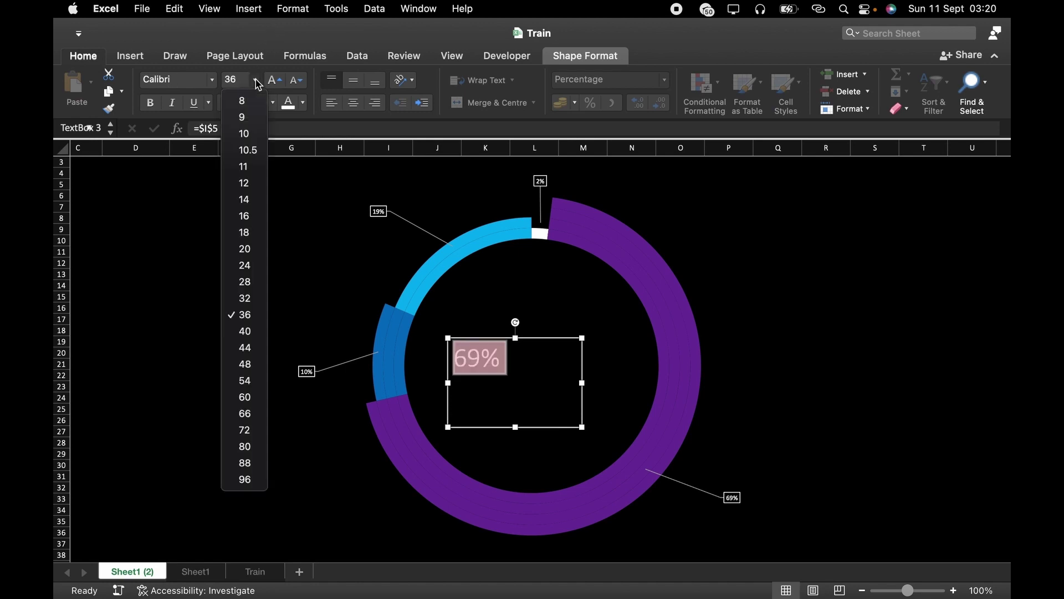
click(236, 400)
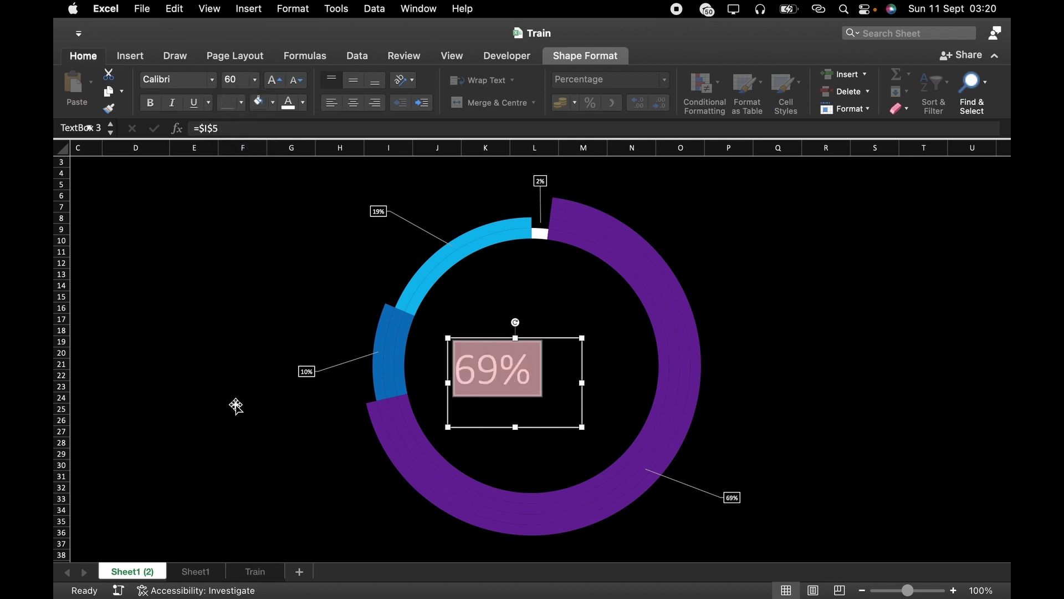
click(255, 80)
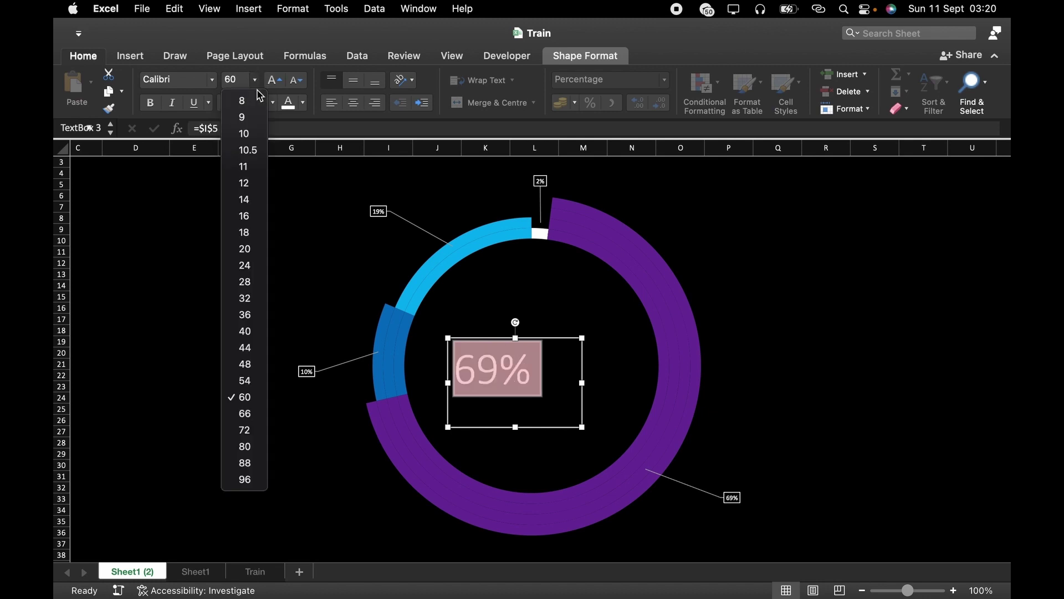
click(244, 414)
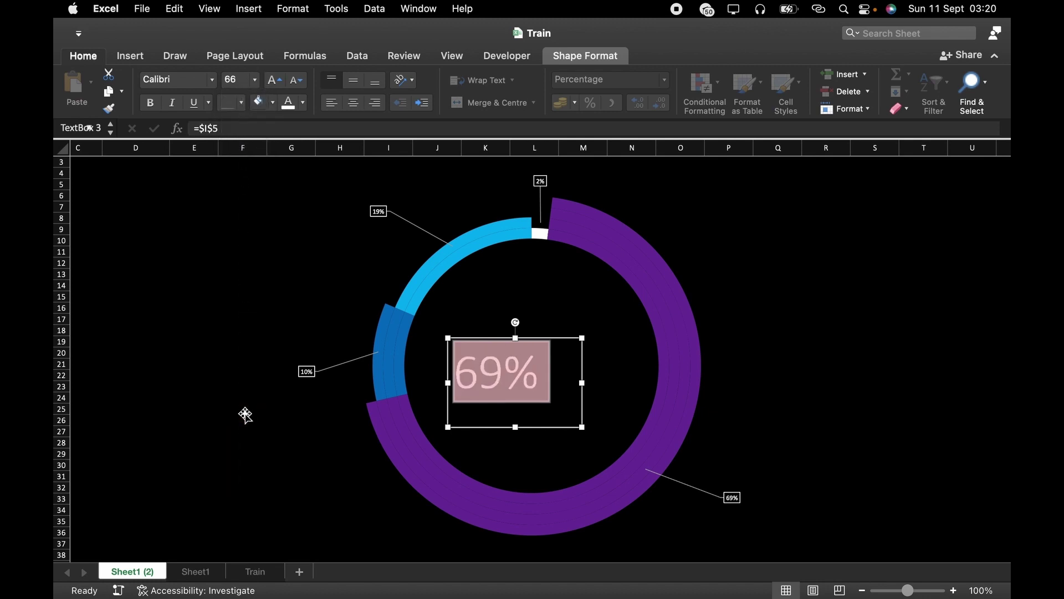
click(214, 83)
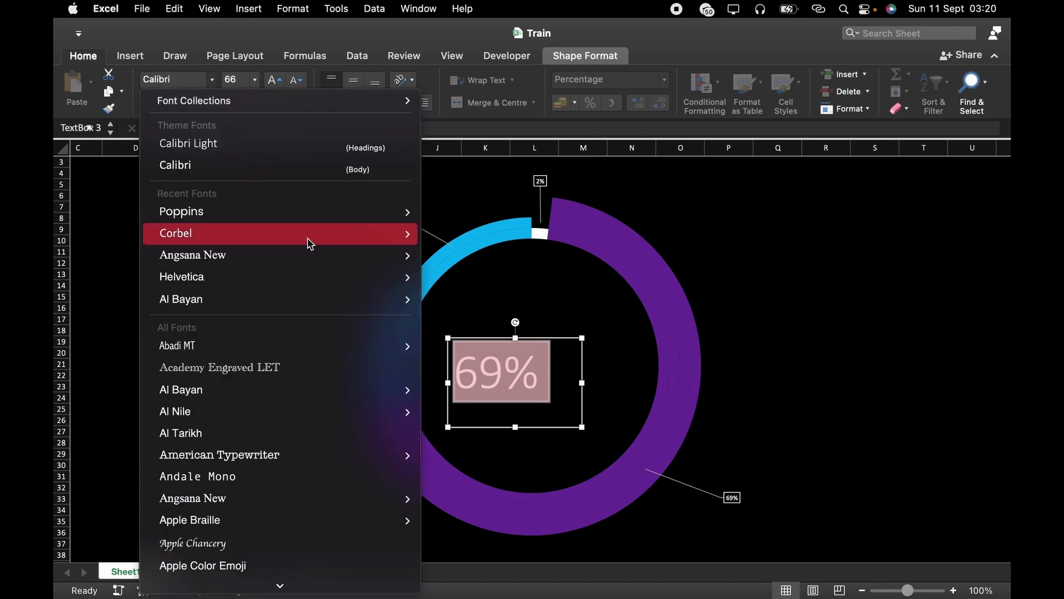
mouse_move(361, 220)
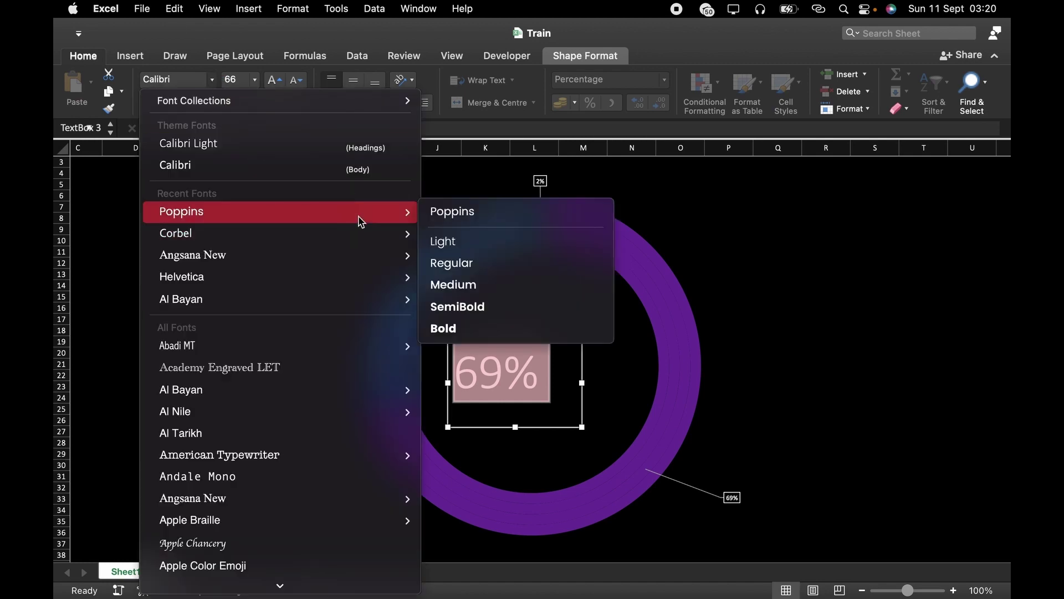
click(473, 211)
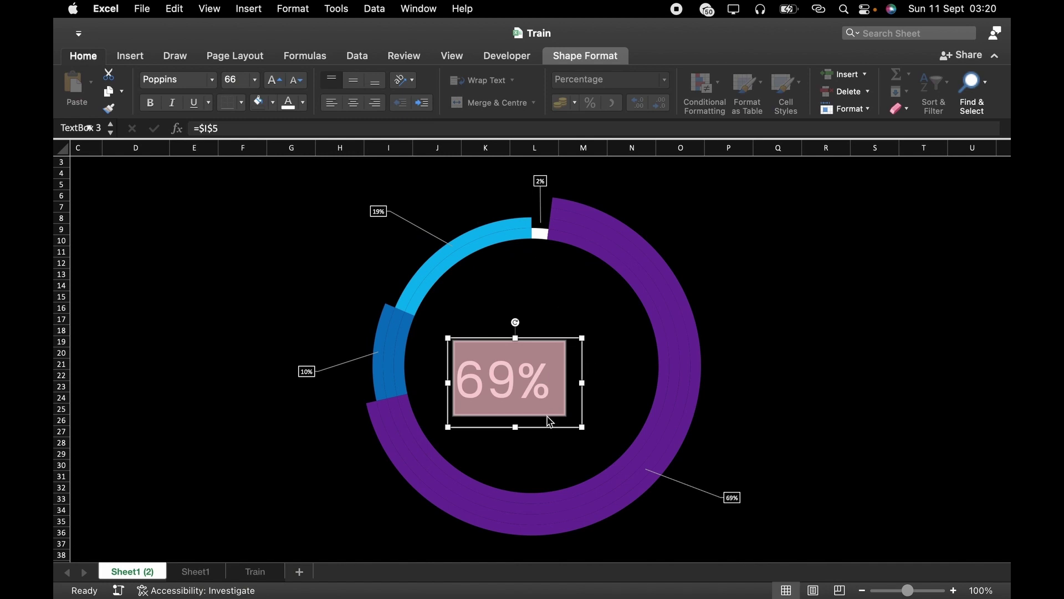